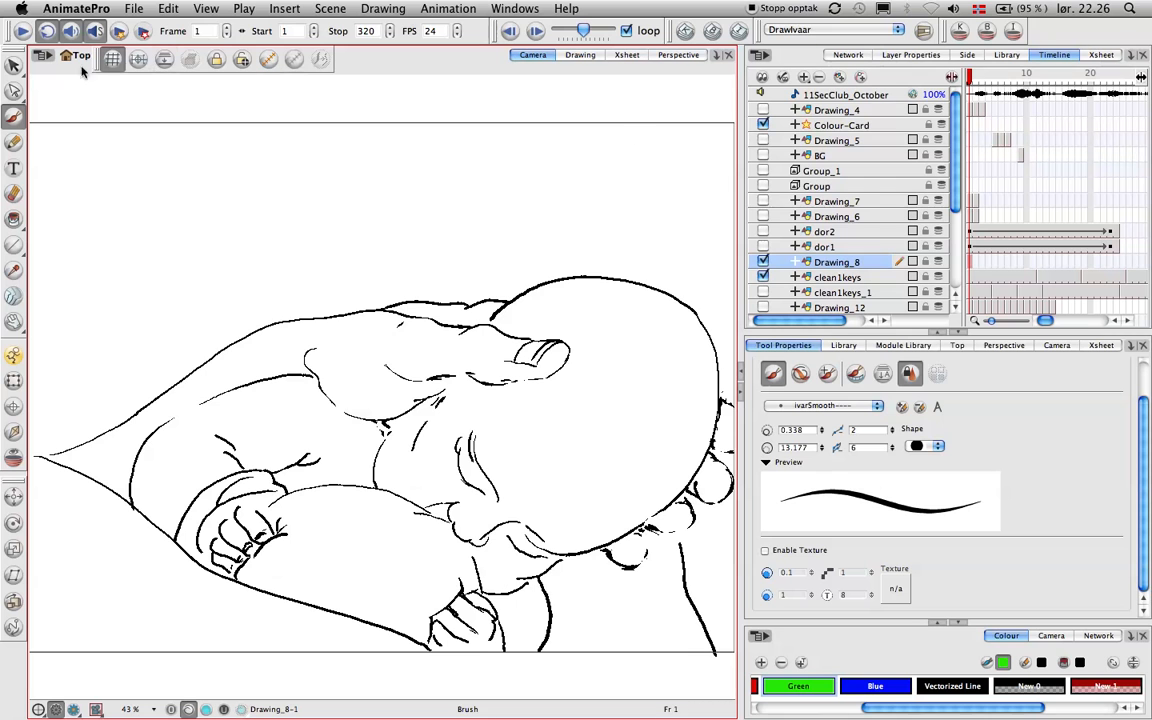
# Play back the existing scene's animation to review the line drawings.
pyautogui.click(20, 31)
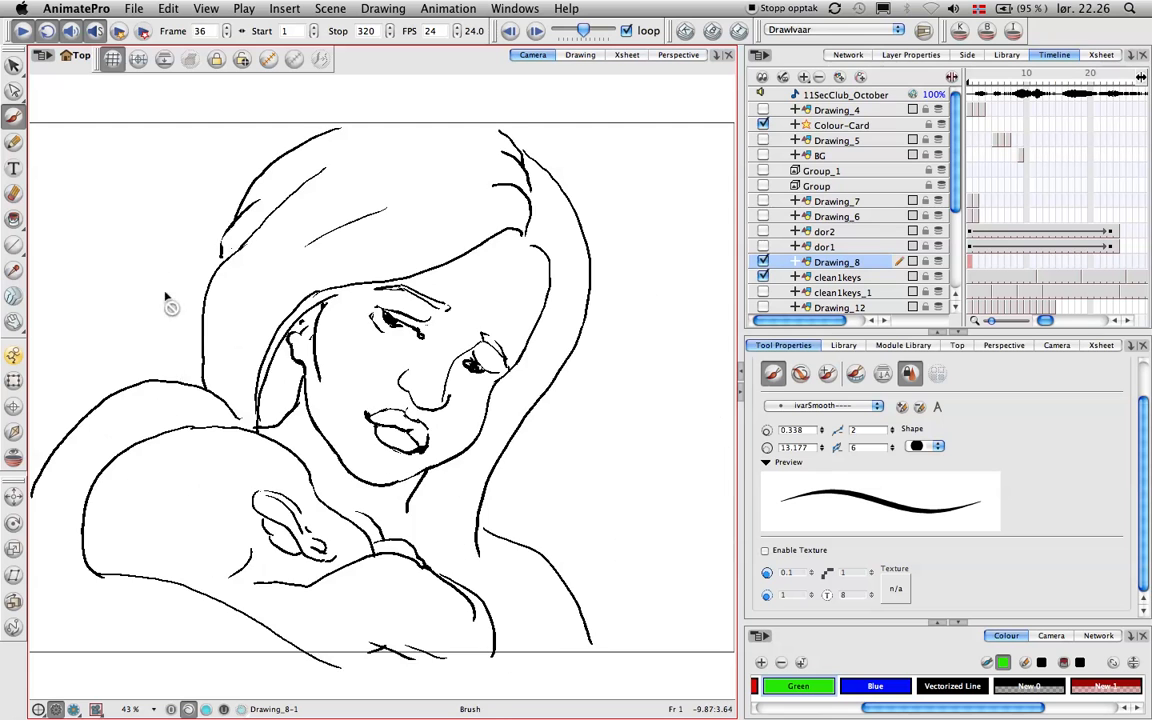
pyautogui.click(20, 33)
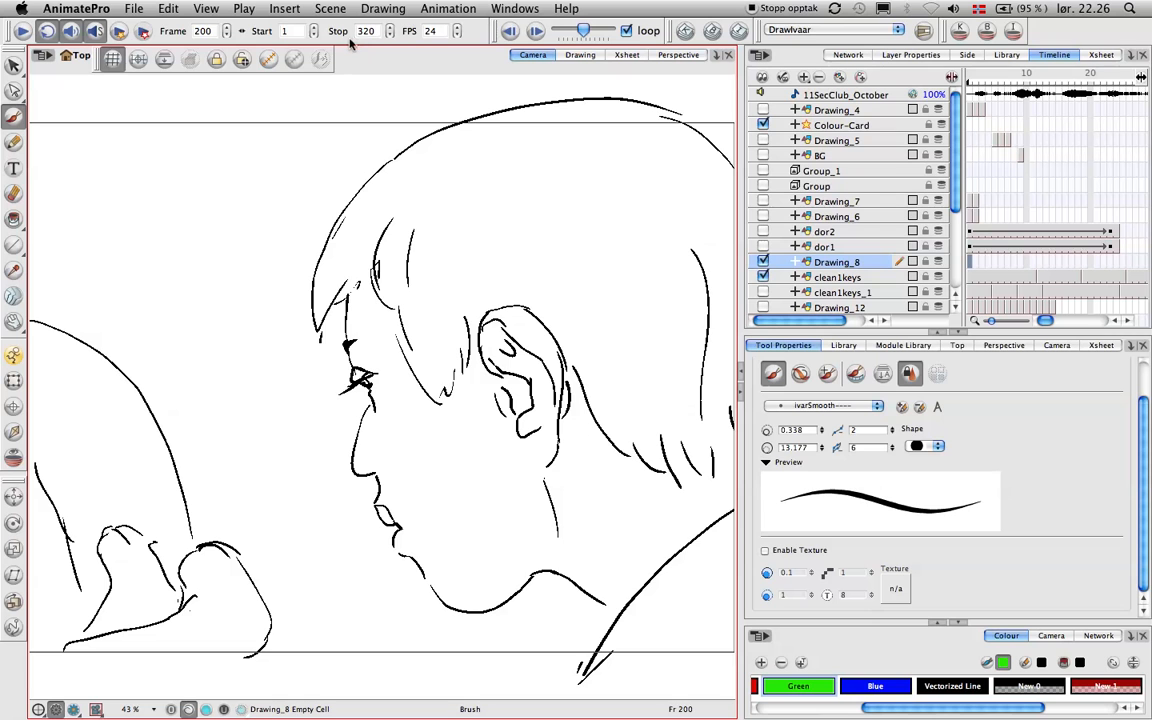
# Save the current scene's pending changes and leave the file browser without opening another scene.
pyautogui.click(133, 12)
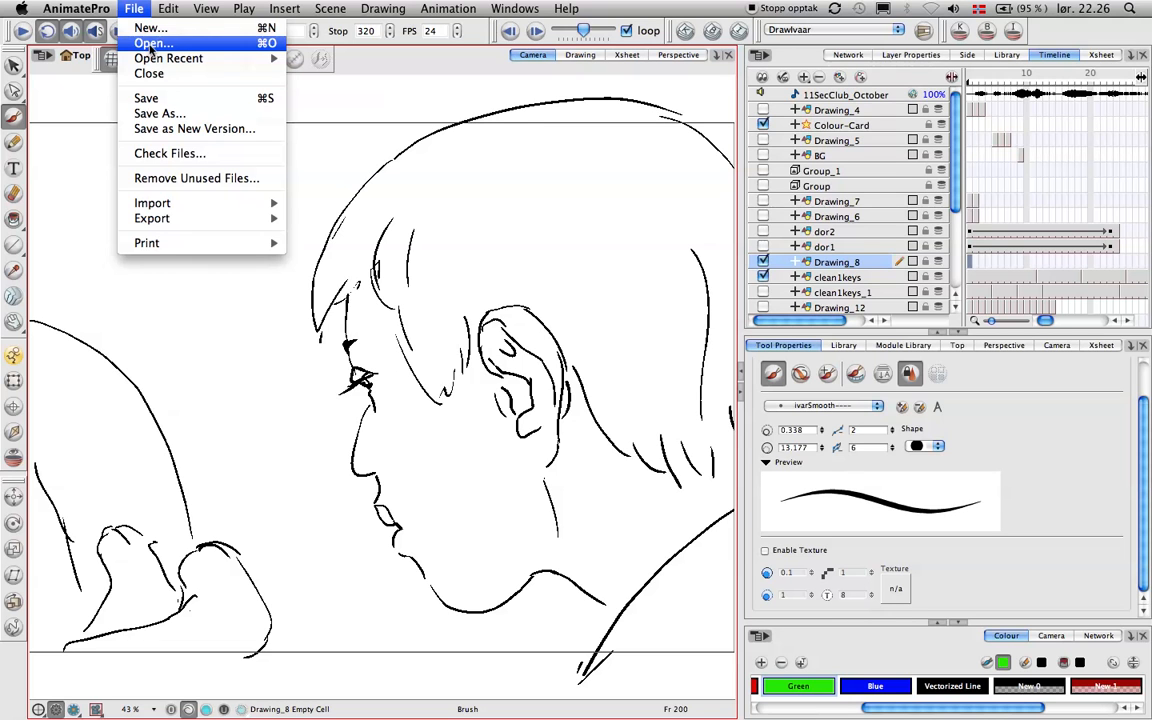
pyautogui.click(152, 44)
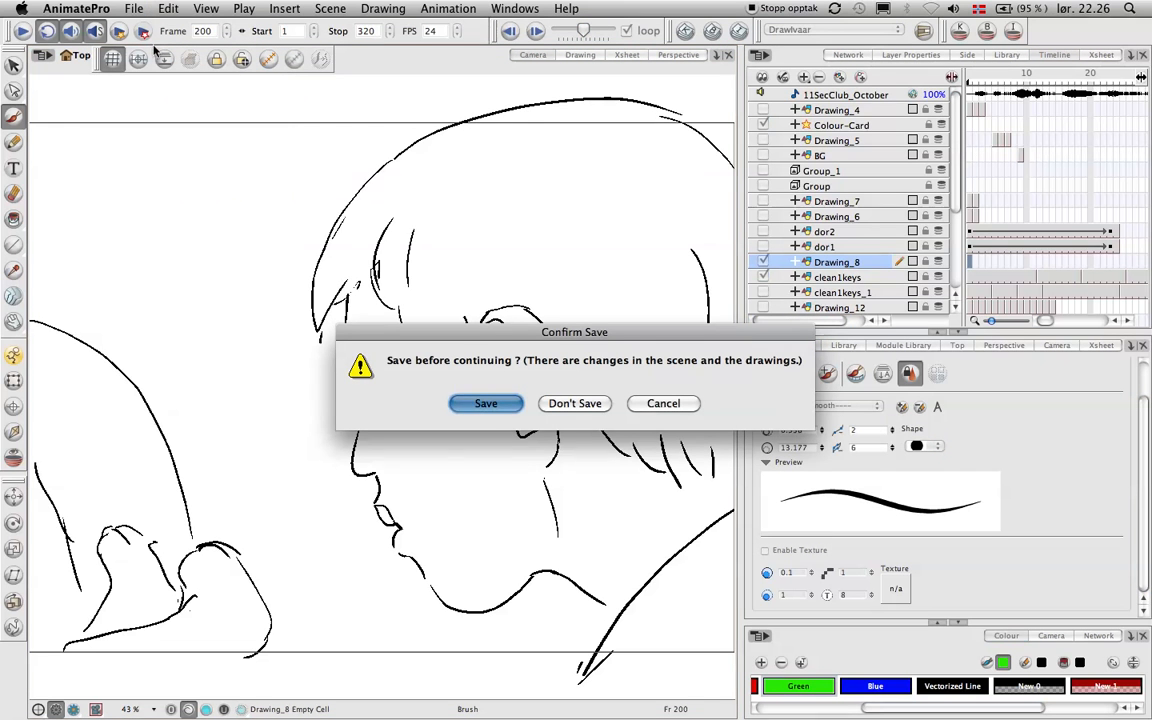
pyautogui.click(486, 404)
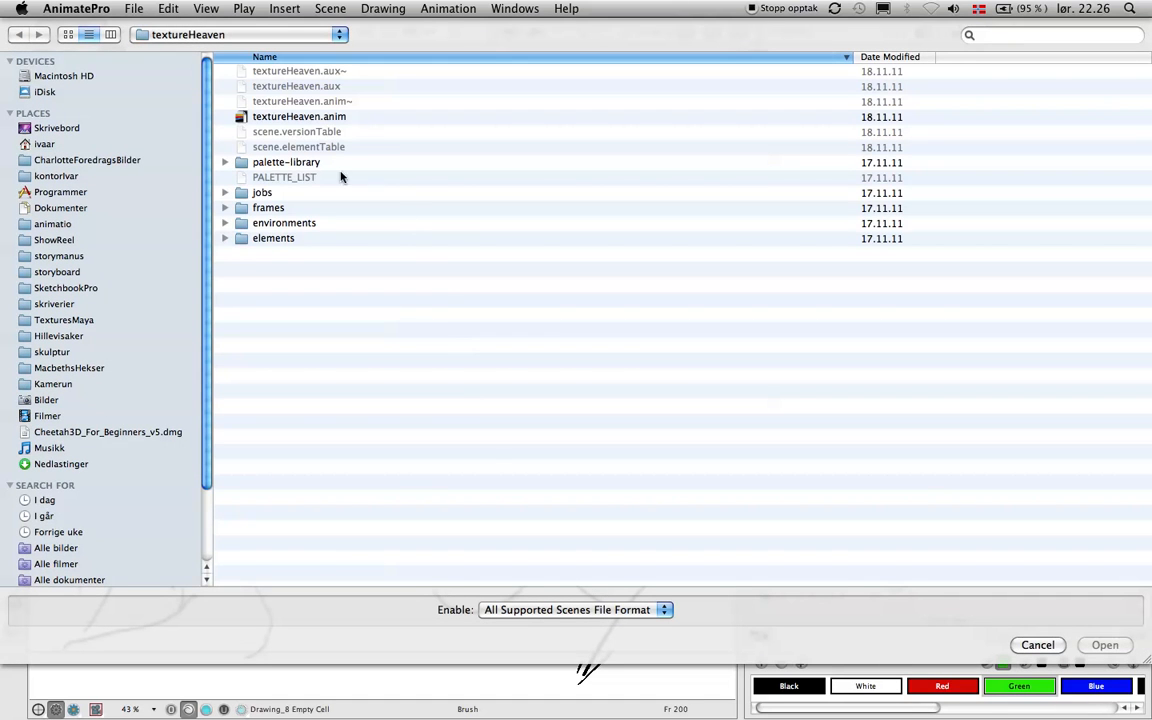
pyautogui.click(1045, 648)
# Create a new scene named DrawingTools++ with the film-1.33 resolution.
pyautogui.click(135, 10)
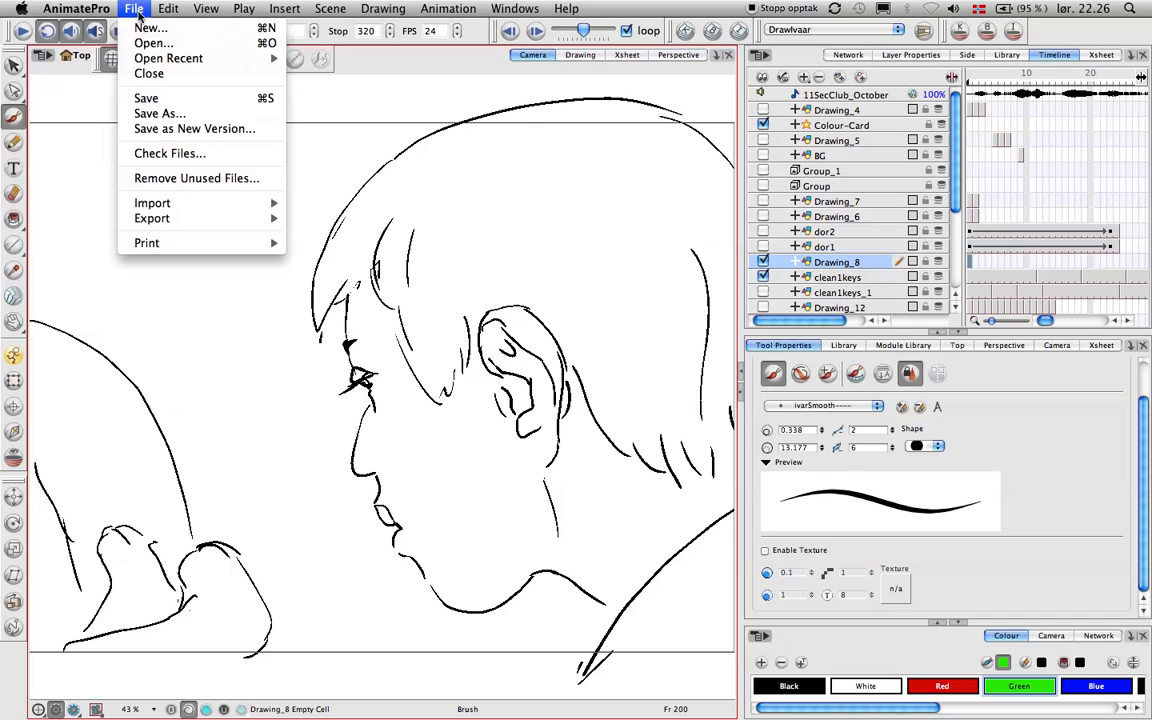
pyautogui.click(145, 28)
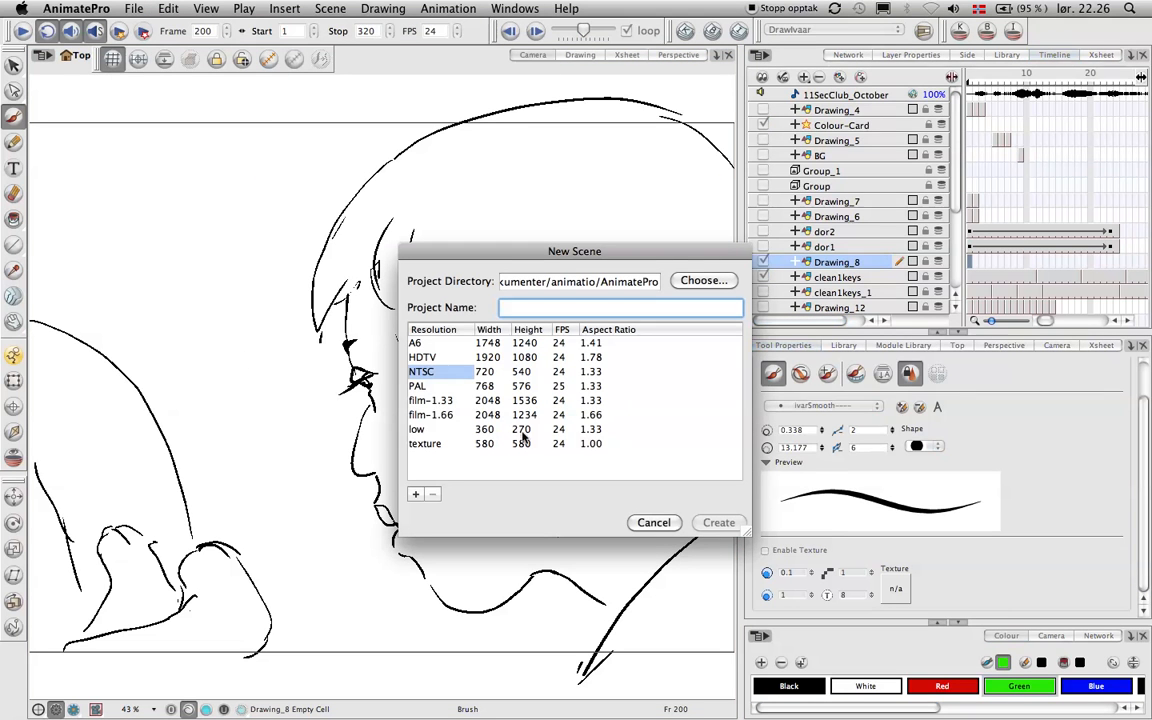
pyautogui.click(441, 400)
pyautogui.click(514, 308)
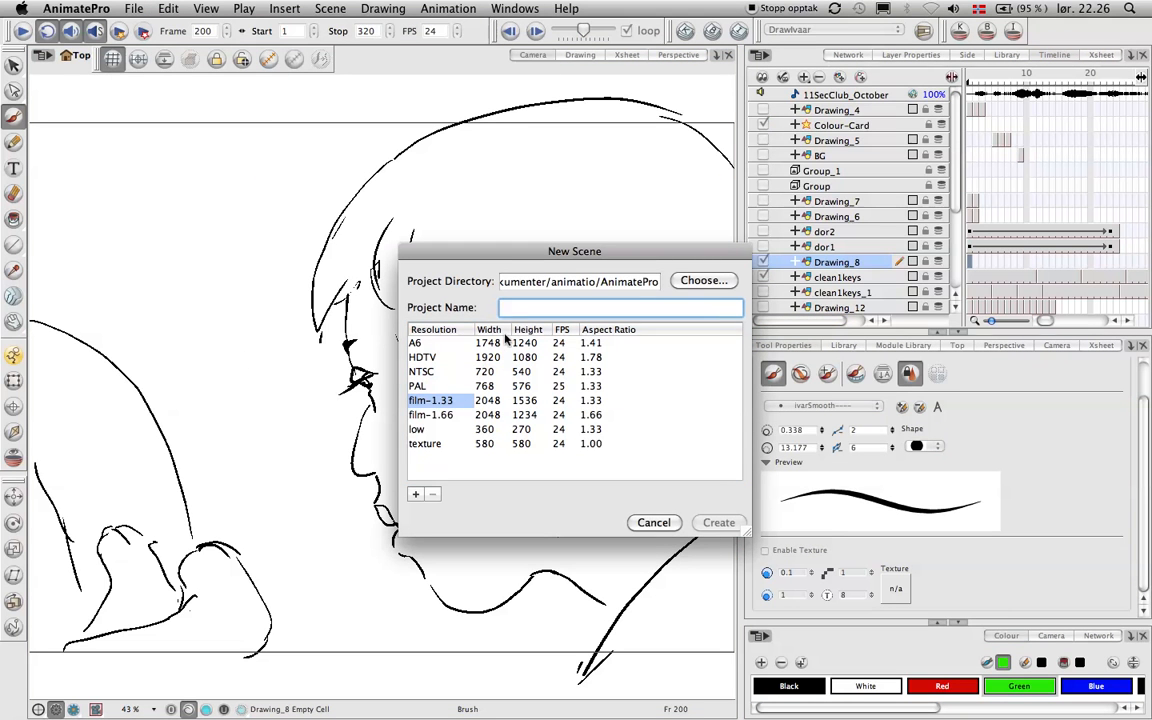
pyautogui.write('DrawingTools')
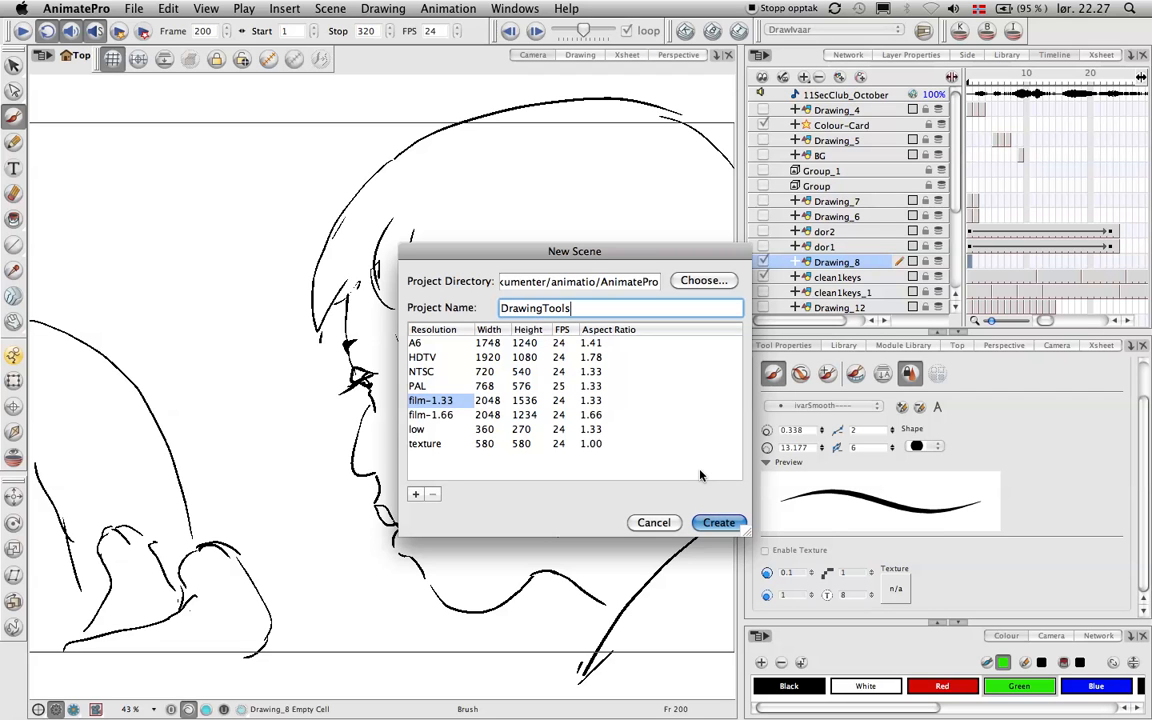
pyautogui.write('++')
pyautogui.click(716, 523)
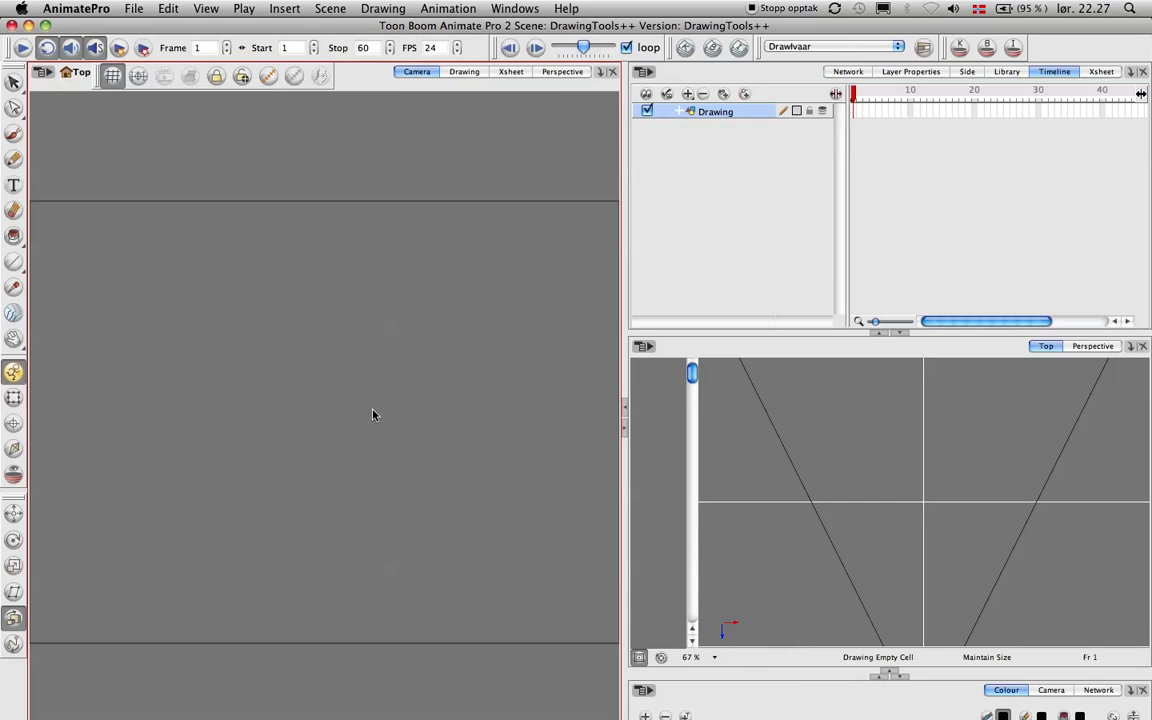
# Widen the main viewing area and switch it from the Camera view to the Drawing view.
pyautogui.click(899, 47)
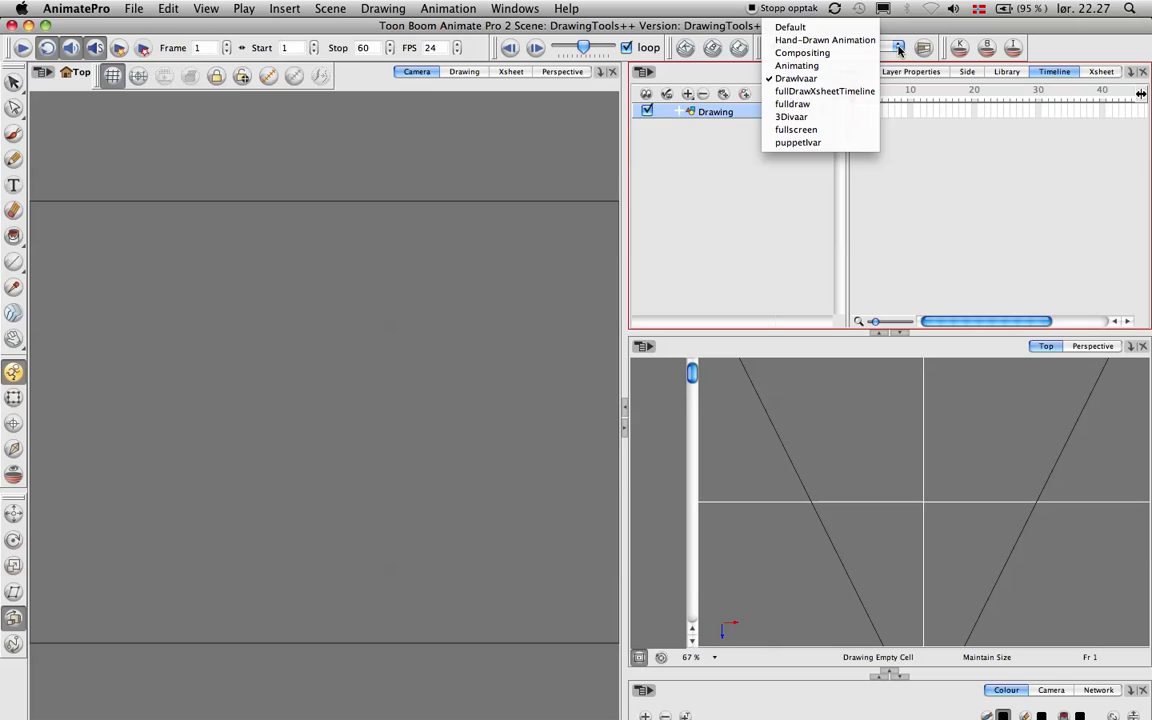
pyautogui.click(850, 79)
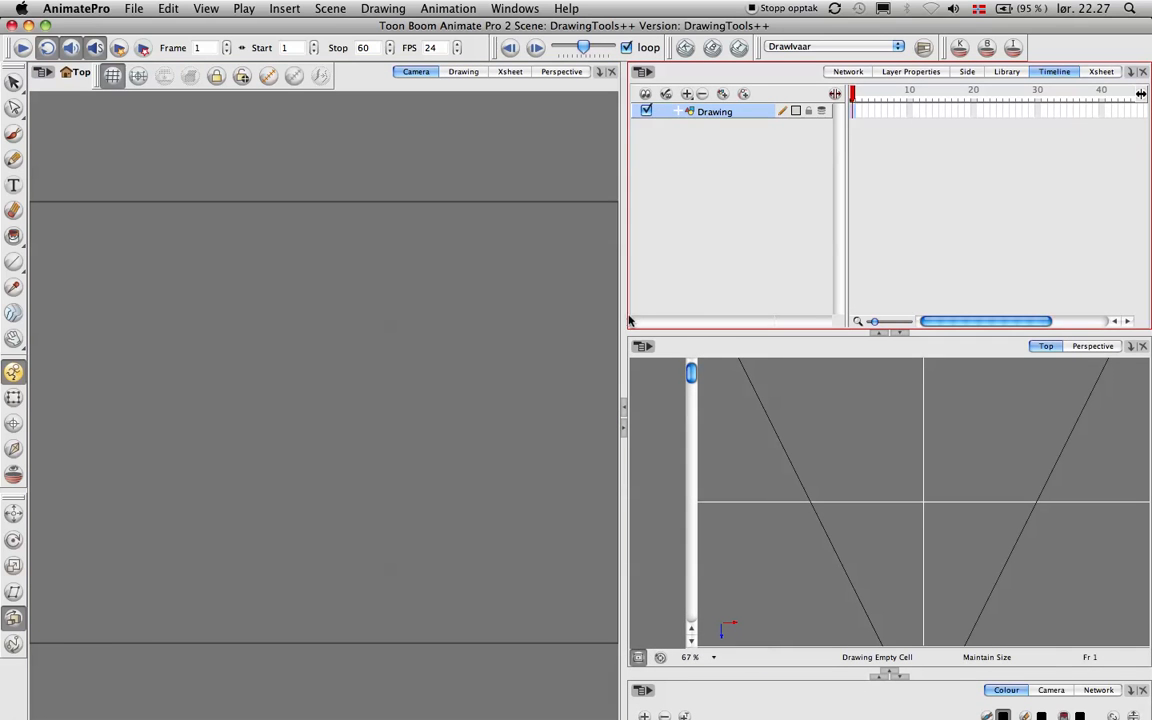
pyautogui.moveTo(627, 311); pyautogui.dragTo(740, 318)
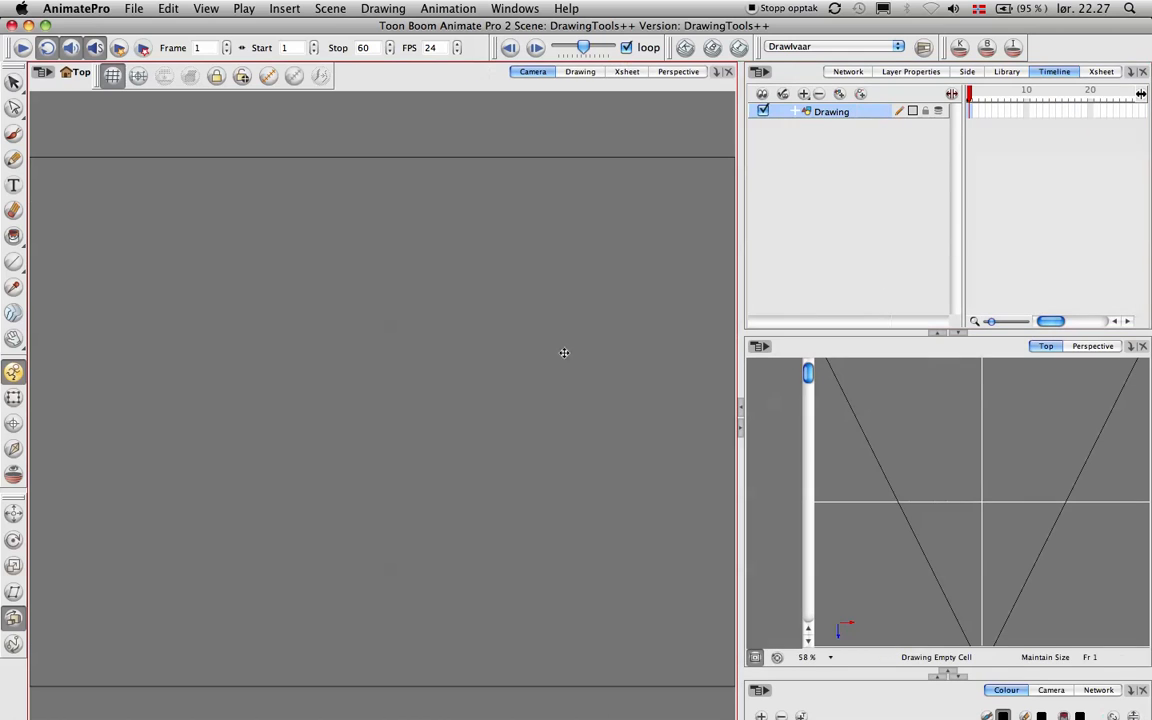
pyautogui.click(580, 72)
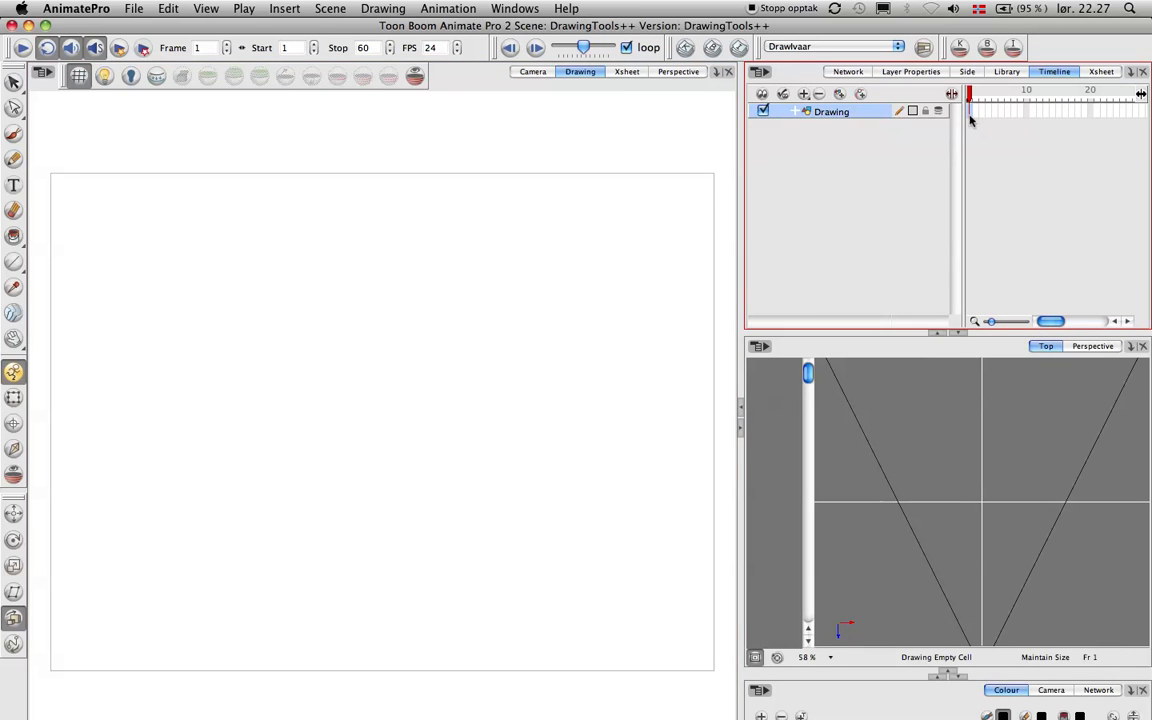
# Reveal the Tool Properties and expand the Colour palette to its full height.
pyautogui.click(789, 481)
pyautogui.click(998, 688)
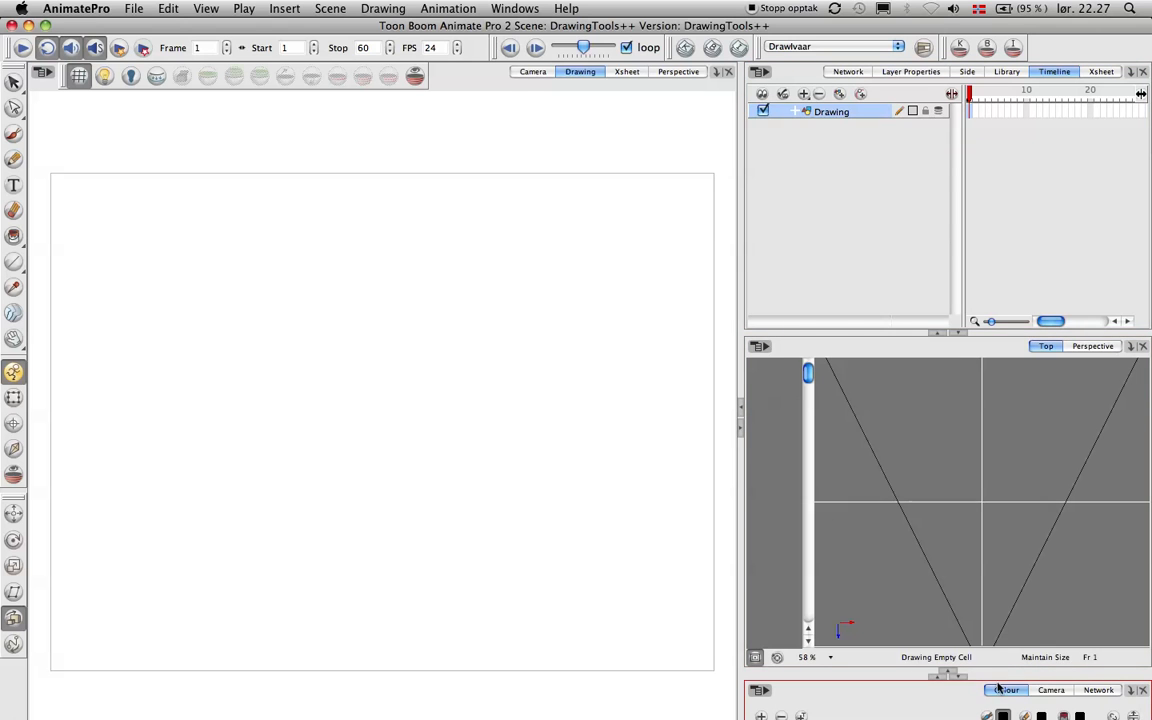
pyautogui.click(948, 676)
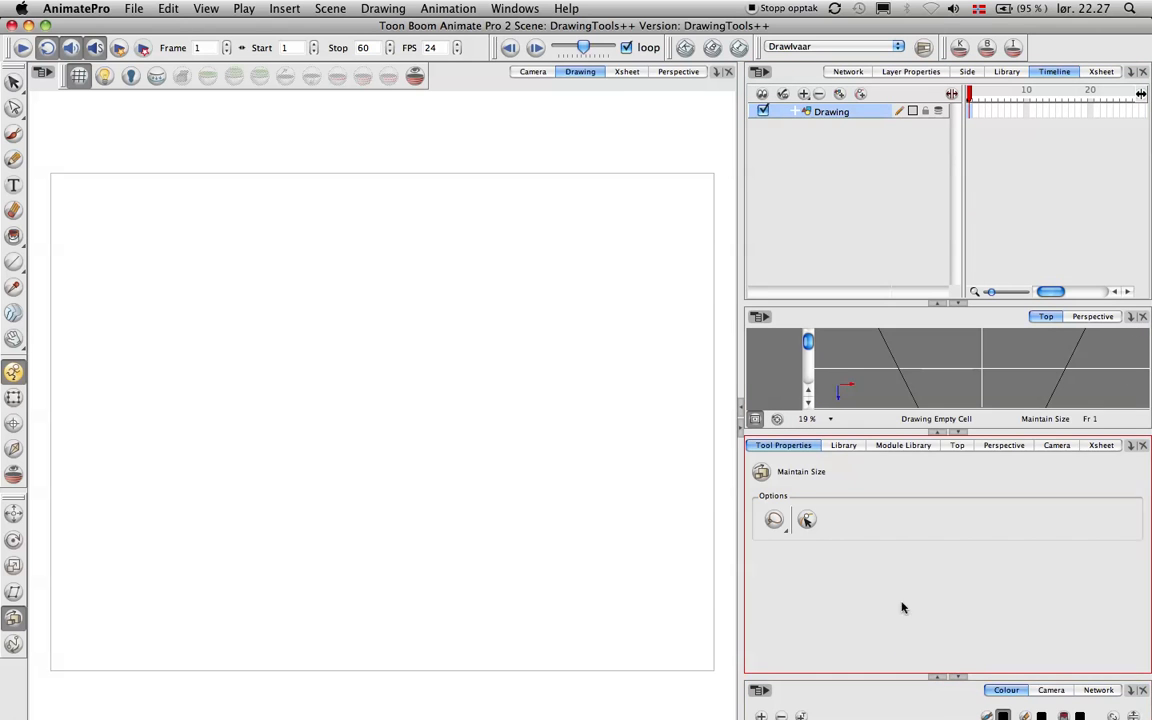
pyautogui.click(938, 677)
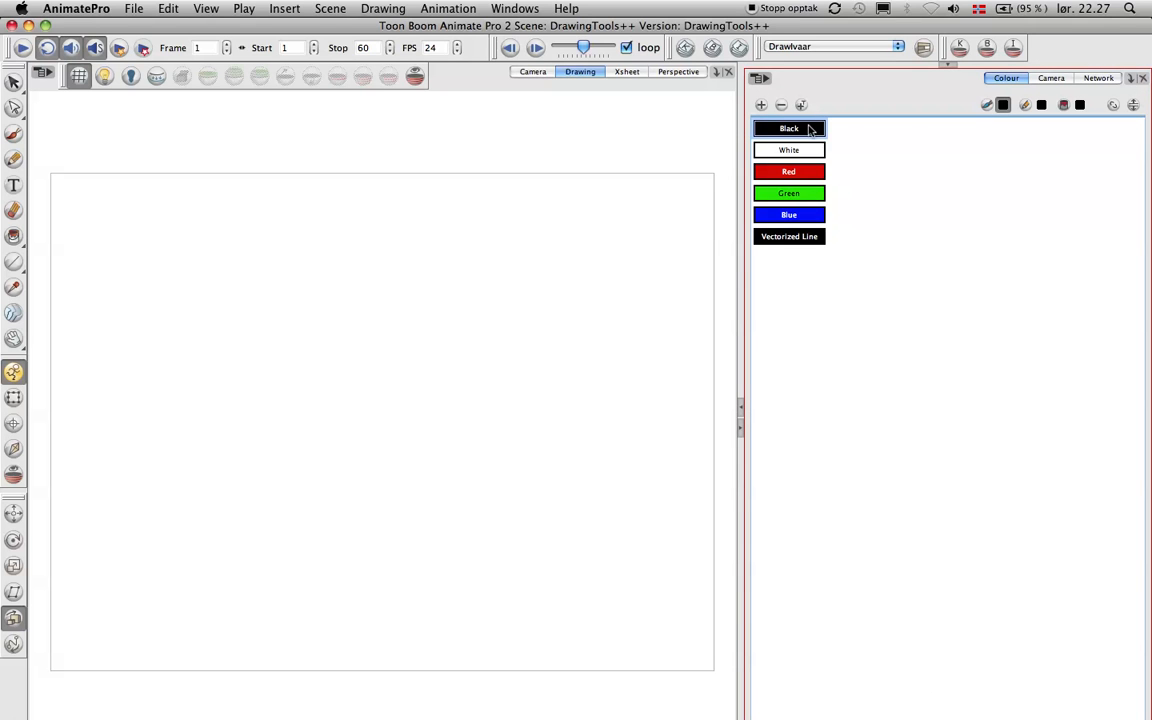
# Add a new colour swatch to the palette and name it reddishBraun.
pyautogui.click(761, 105)
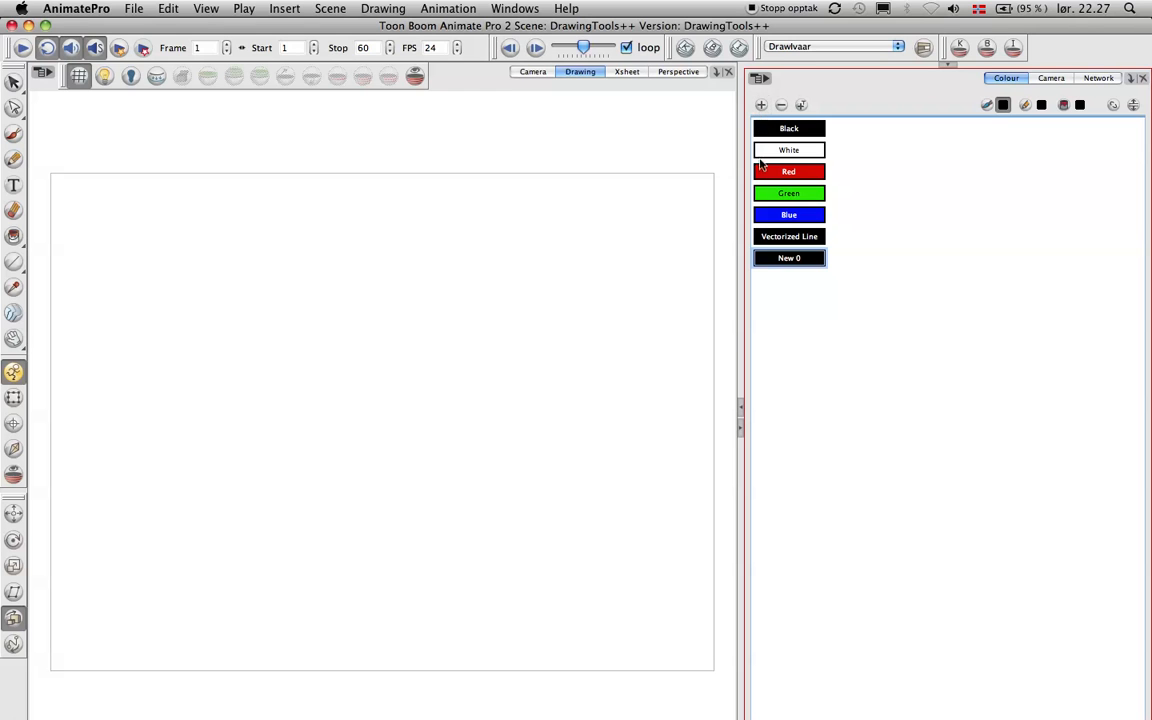
pyautogui.doubleClick(789, 258)
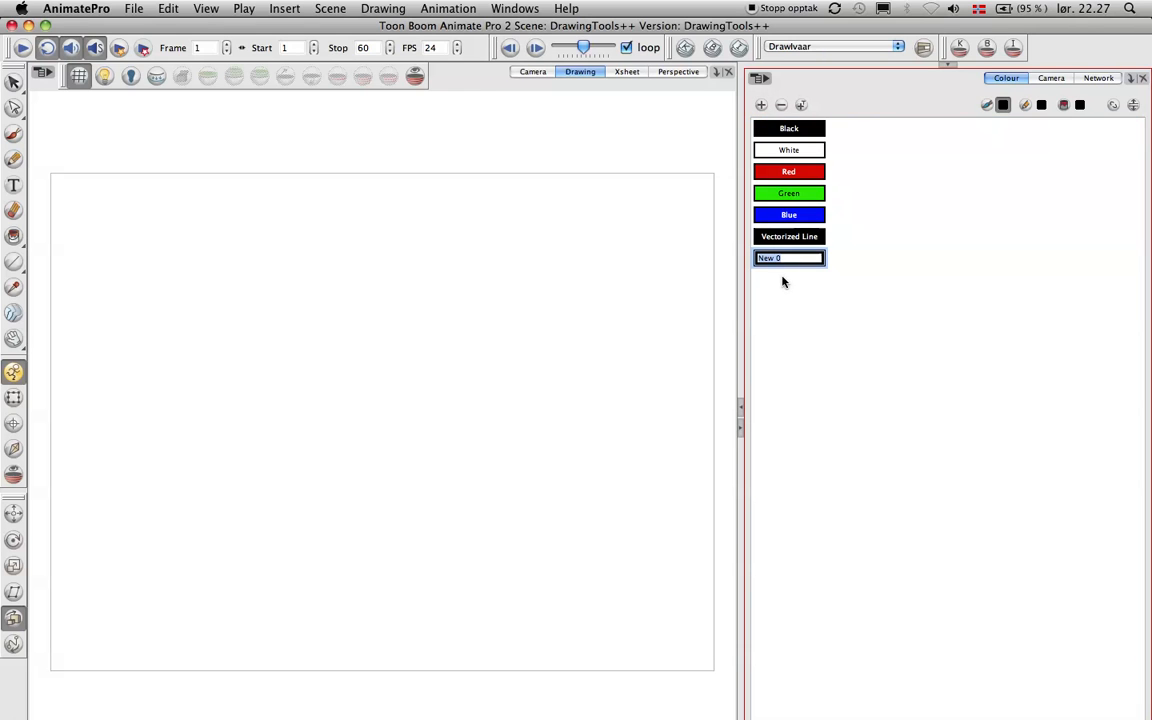
pyautogui.write('reddishBraun')
pyautogui.press('Return')
# Set the reddishBraun swatch to a dark red with R 135 and a semi-transparent alpha of 67.
pyautogui.doubleClick(822, 259)
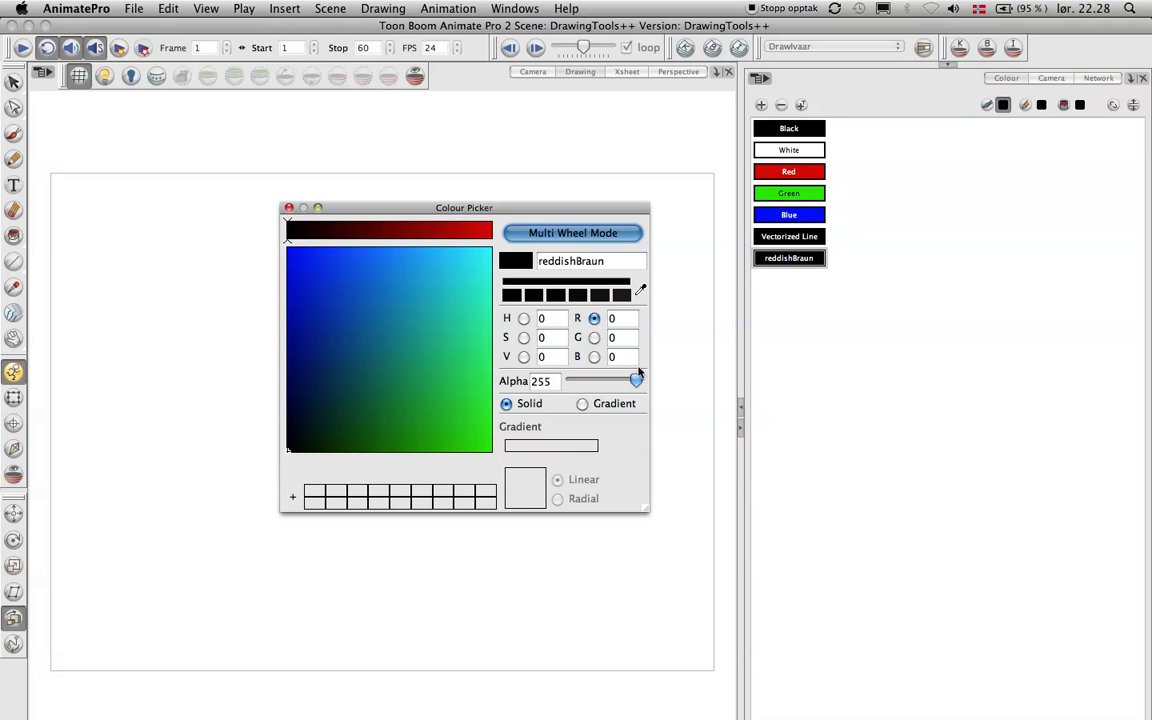
pyautogui.moveTo(637, 382); pyautogui.dragTo(626, 382)
pyautogui.moveTo(300, 231)
pyautogui.mouseDown()
pyautogui.moveTo(373, 247)
pyautogui.moveTo(393, 244)
pyautogui.moveTo(396, 228)
pyautogui.mouseUp()
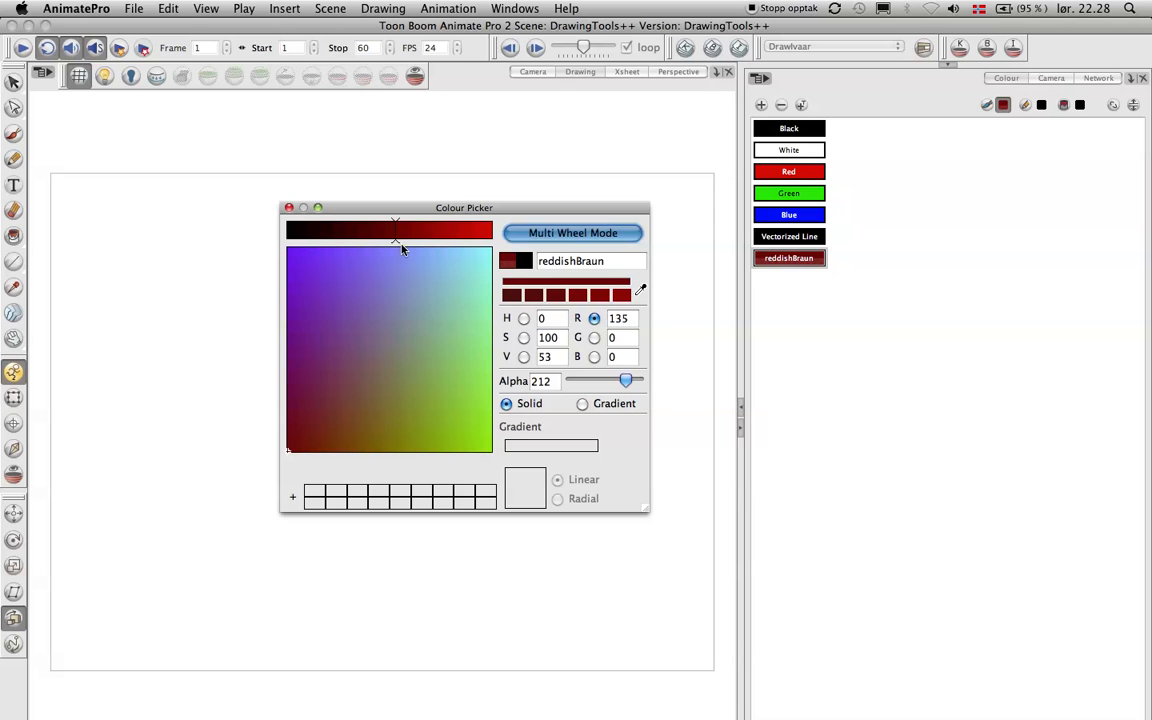
pyautogui.moveTo(626, 381); pyautogui.dragTo(588, 391)
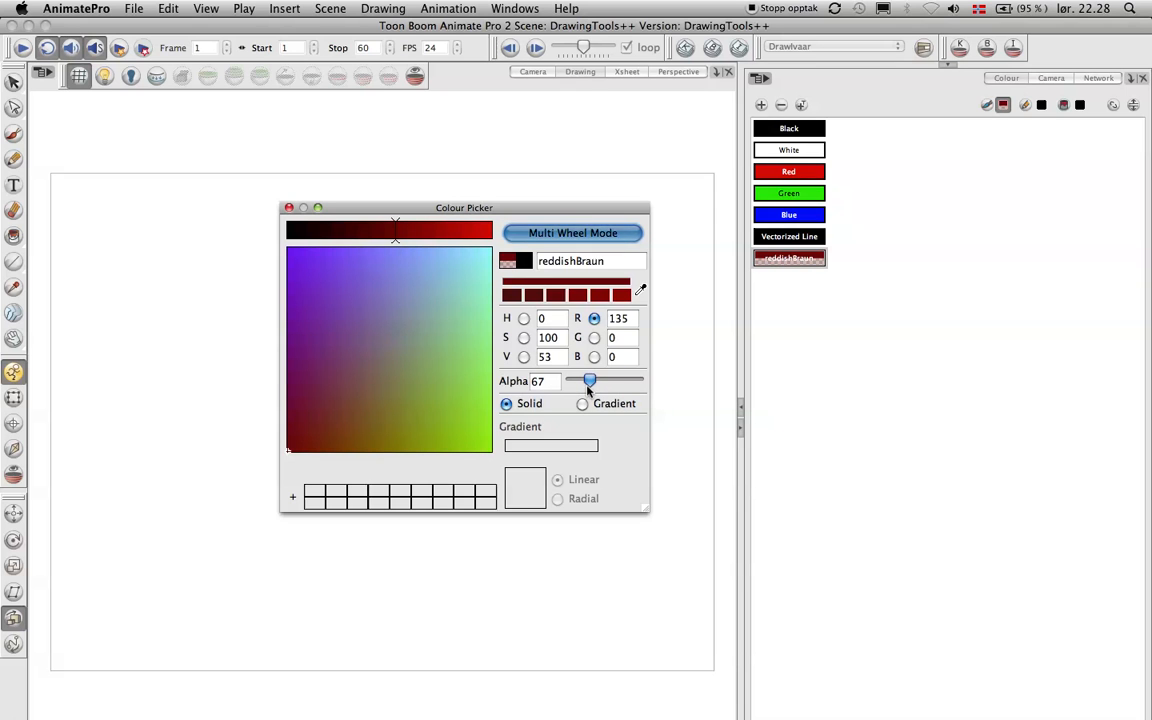
pyautogui.click(289, 207)
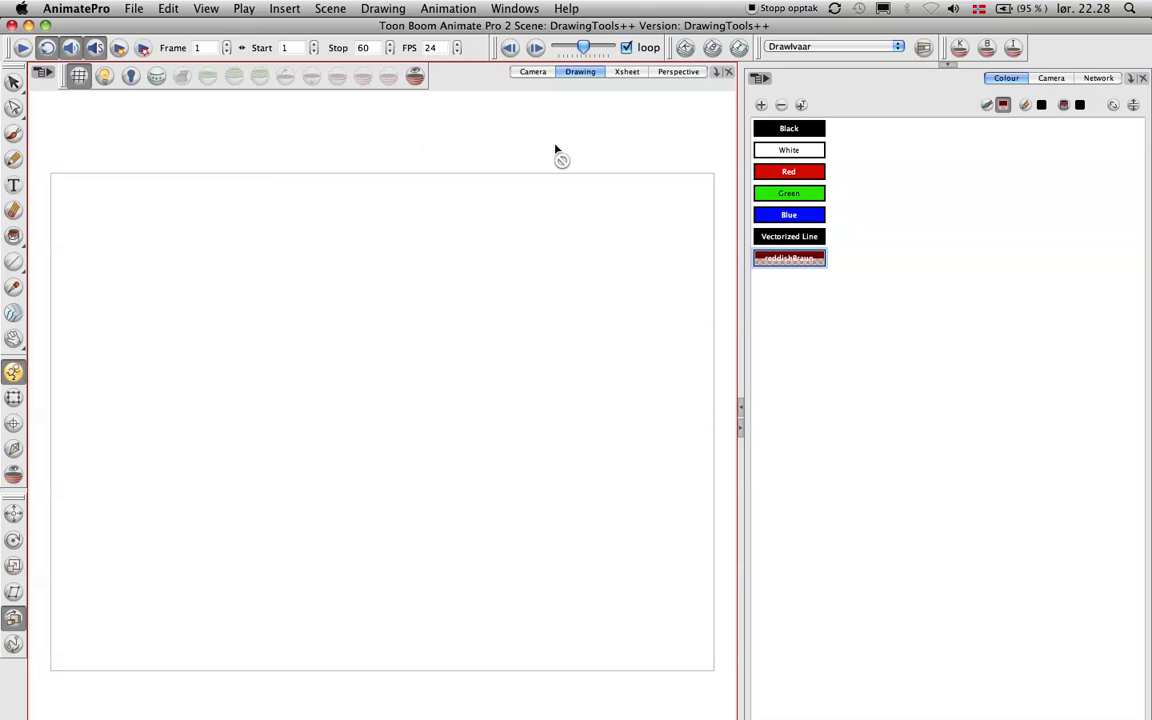
# Scribble overlapping diagonal and looping Brush strokes across the drawing in the semi-transparent reddishBraun colour.
pyautogui.click(946, 65)
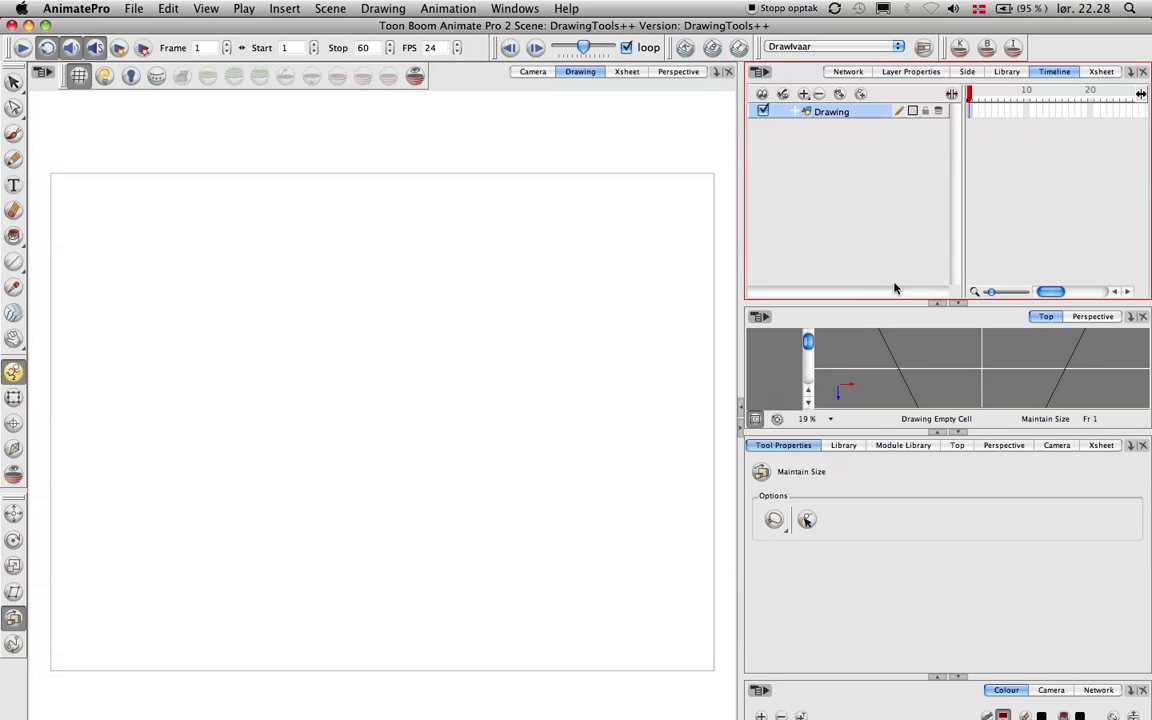
pyautogui.click(13, 133)
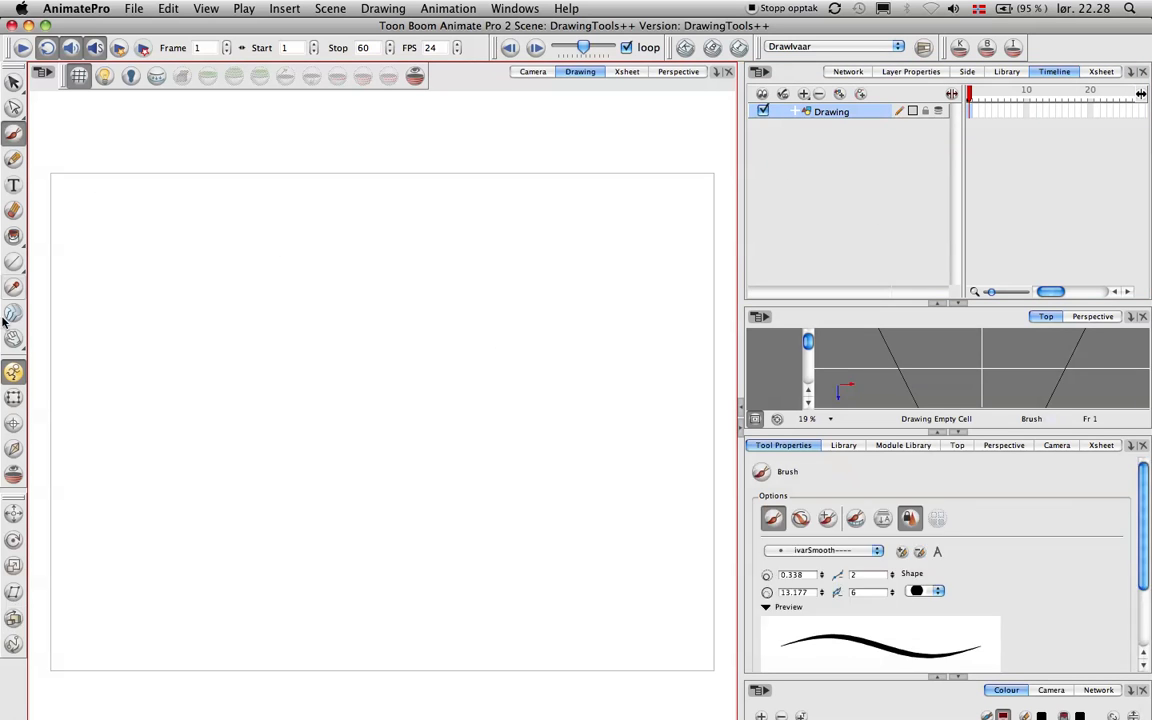
pyautogui.moveTo(597, 239)
pyautogui.mouseDown()
pyautogui.moveTo(404, 368)
pyautogui.moveTo(586, 255)
pyautogui.moveTo(226, 532)
pyautogui.moveTo(232, 518)
pyautogui.moveTo(628, 232)
pyautogui.moveTo(648, 239)
pyautogui.moveTo(265, 560)
pyautogui.mouseUp()
pyautogui.moveTo(553, 288)
pyautogui.mouseDown()
pyautogui.moveTo(250, 440)
pyautogui.moveTo(216, 568)
pyautogui.moveTo(461, 299)
pyautogui.mouseUp()
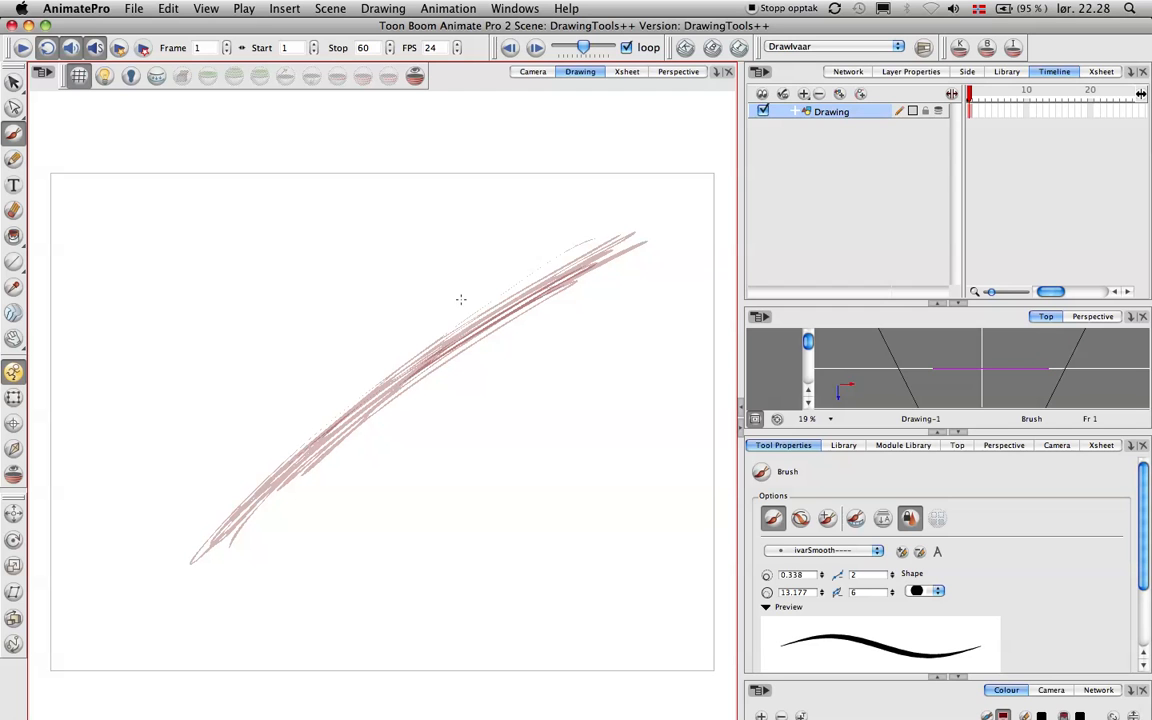
pyautogui.moveTo(360, 257)
pyautogui.mouseDown()
pyautogui.moveTo(450, 184)
pyautogui.moveTo(561, 210)
pyautogui.moveTo(170, 550)
pyautogui.moveTo(560, 240)
pyautogui.moveTo(200, 610)
pyautogui.moveTo(619, 297)
pyautogui.moveTo(468, 442)
pyautogui.moveTo(560, 330)
pyautogui.moveTo(216, 303)
pyautogui.moveTo(250, 558)
pyautogui.mouseUp()
pyautogui.moveTo(328, 563)
pyautogui.mouseDown()
pyautogui.moveTo(275, 365)
pyautogui.moveTo(415, 355)
pyautogui.moveTo(430, 320)
pyautogui.mouseUp()
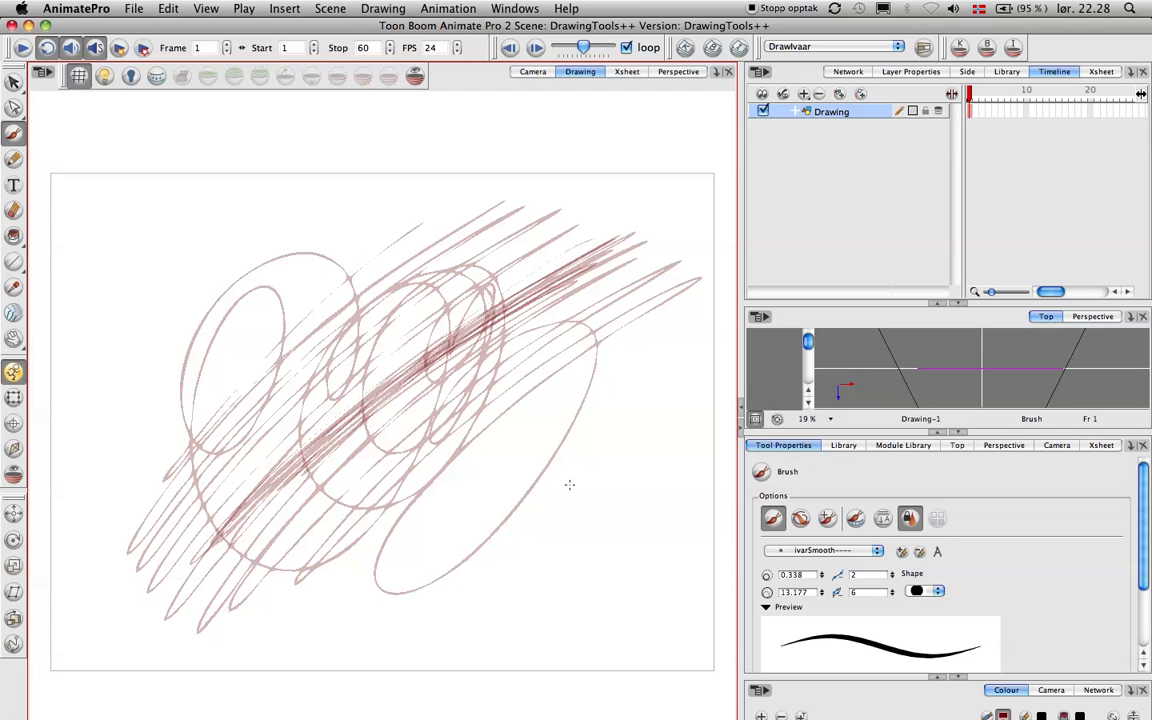
# Select all the overlapping strokes, flatten them into one layer of colour, and clear the selection.
pyautogui.moveTo(621, 507)
pyautogui.mouseDown()
pyautogui.moveTo(461, 308)
pyautogui.moveTo(224, 260)
pyautogui.moveTo(428, 498)
pyautogui.moveTo(652, 322)
pyautogui.moveTo(201, 361)
pyautogui.mouseUp()
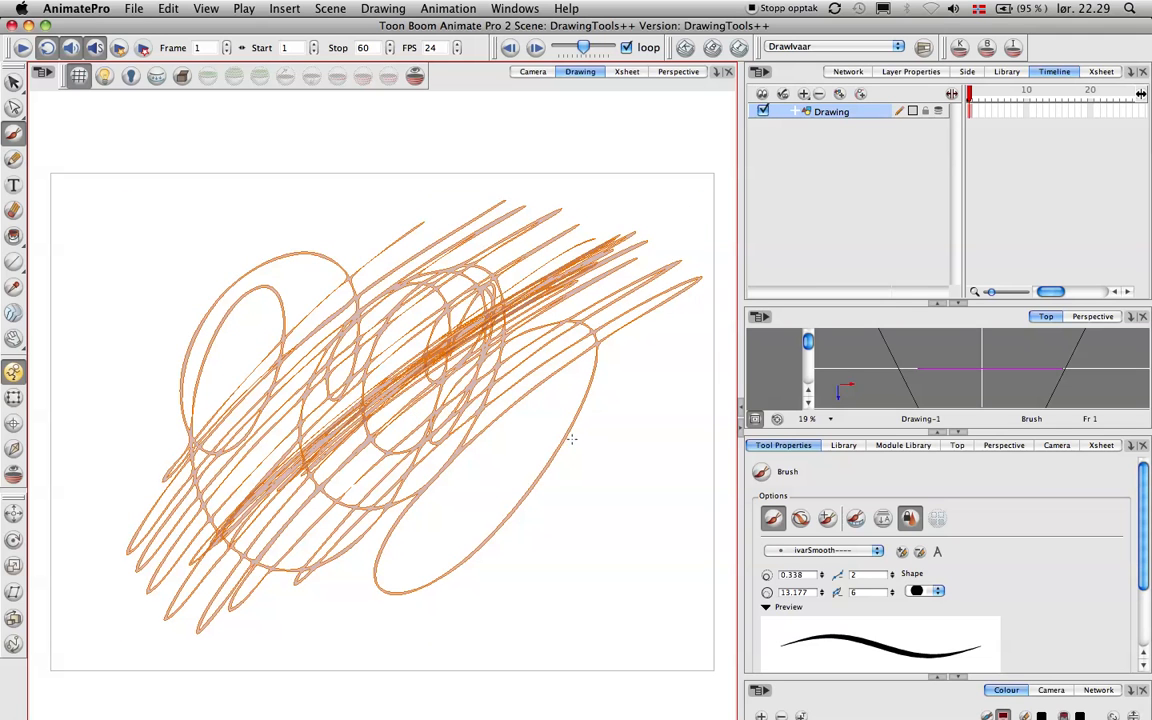
pyautogui.press('Escape')
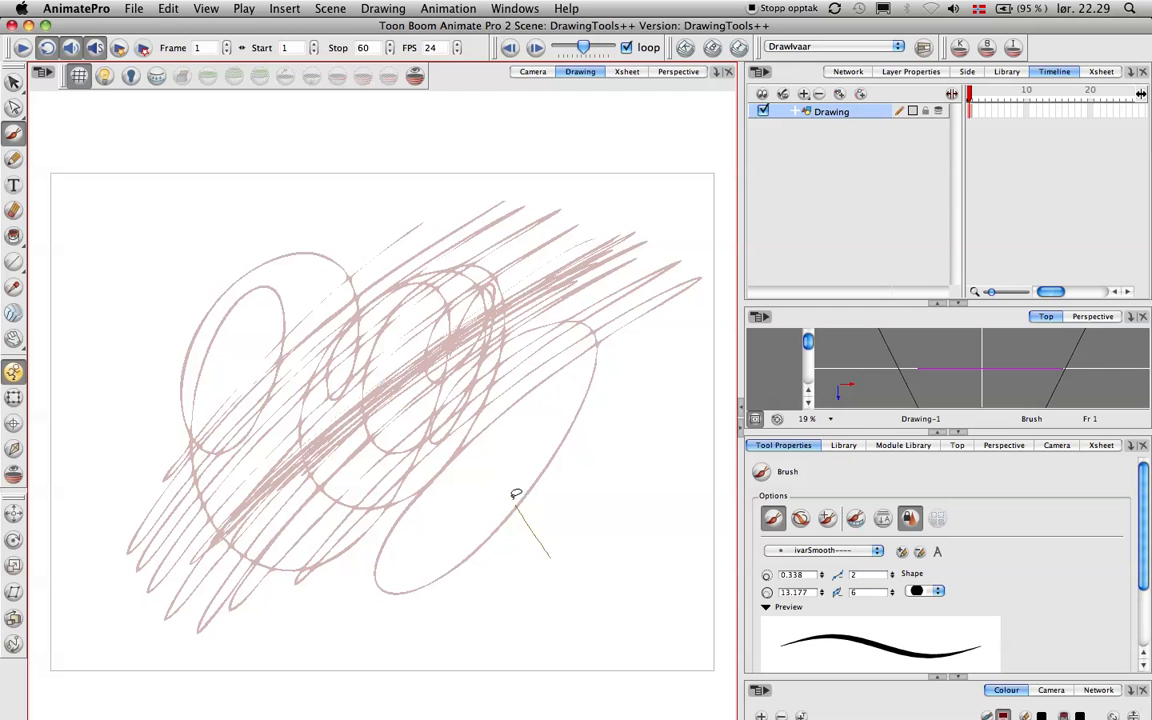
# Try lasso selections on the flattened scribble and delete the selected strokes.
pyautogui.press('super+a')
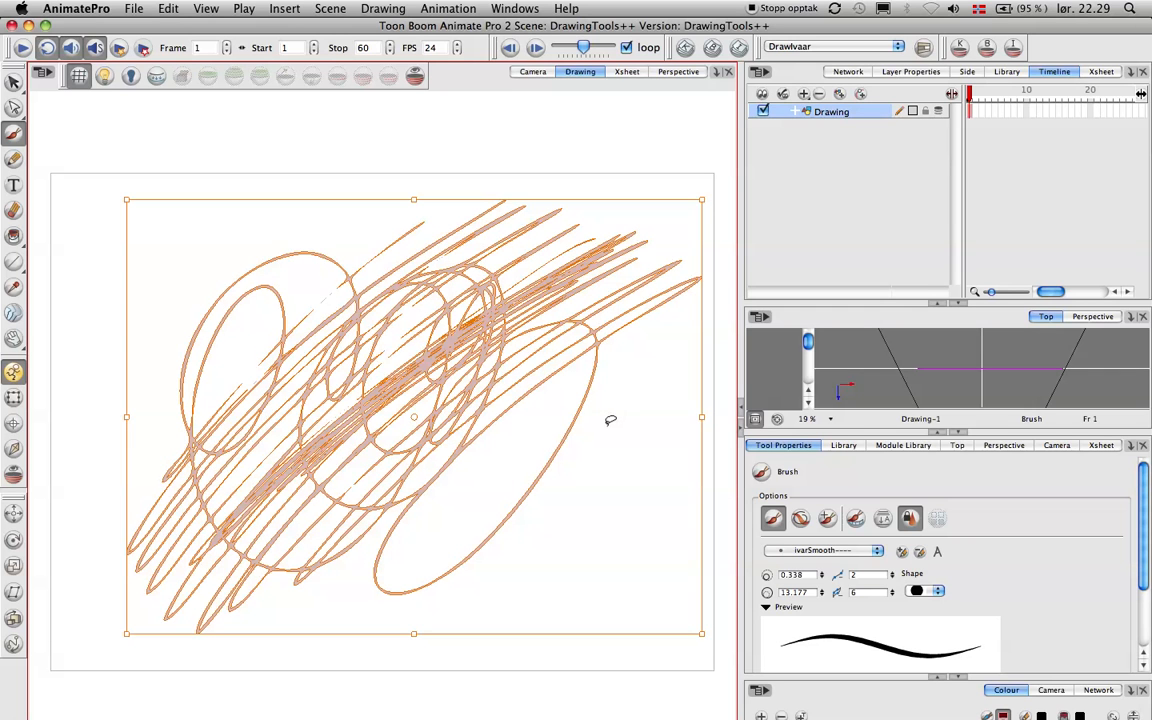
pyautogui.click(604, 526)
pyautogui.moveTo(604, 526)
pyautogui.mouseDown()
pyautogui.moveTo(545, 499)
pyautogui.moveTo(546, 433)
pyautogui.mouseUp()
pyautogui.click(591, 504)
pyautogui.moveTo(591, 504)
pyautogui.mouseDown()
pyautogui.moveTo(524, 470)
pyautogui.moveTo(597, 393)
pyautogui.mouseUp()
pyautogui.click(614, 456)
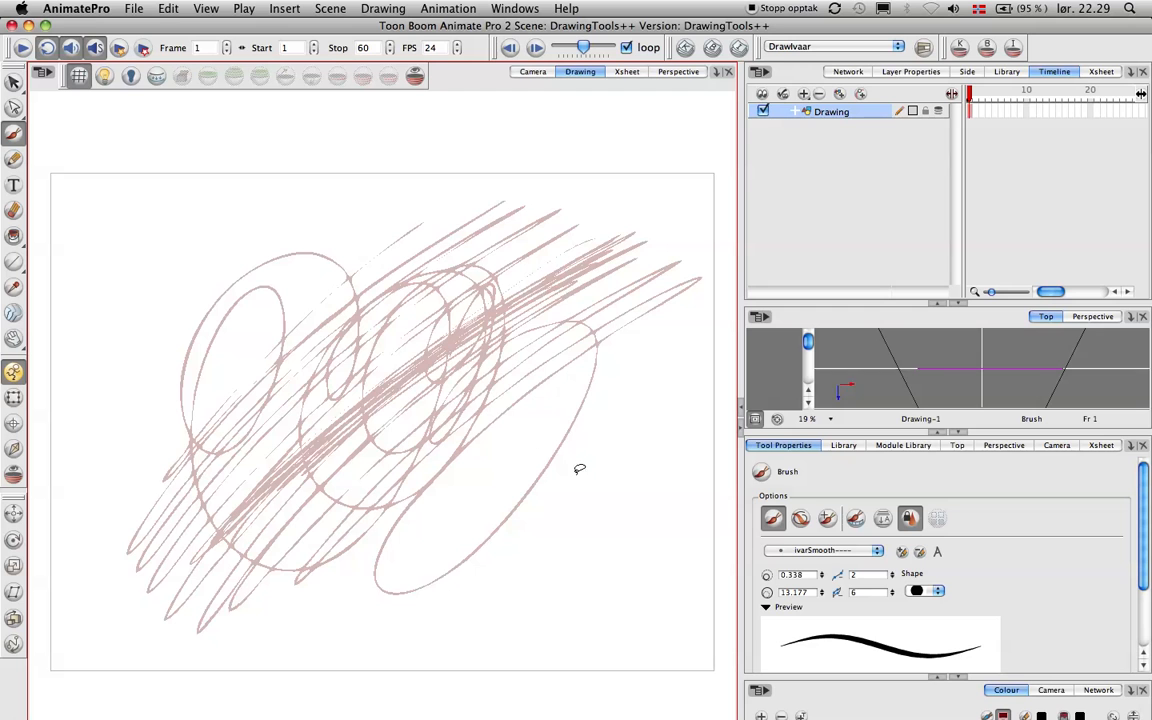
pyautogui.hotkey('ctrl', 'a')
pyautogui.press('Delete')
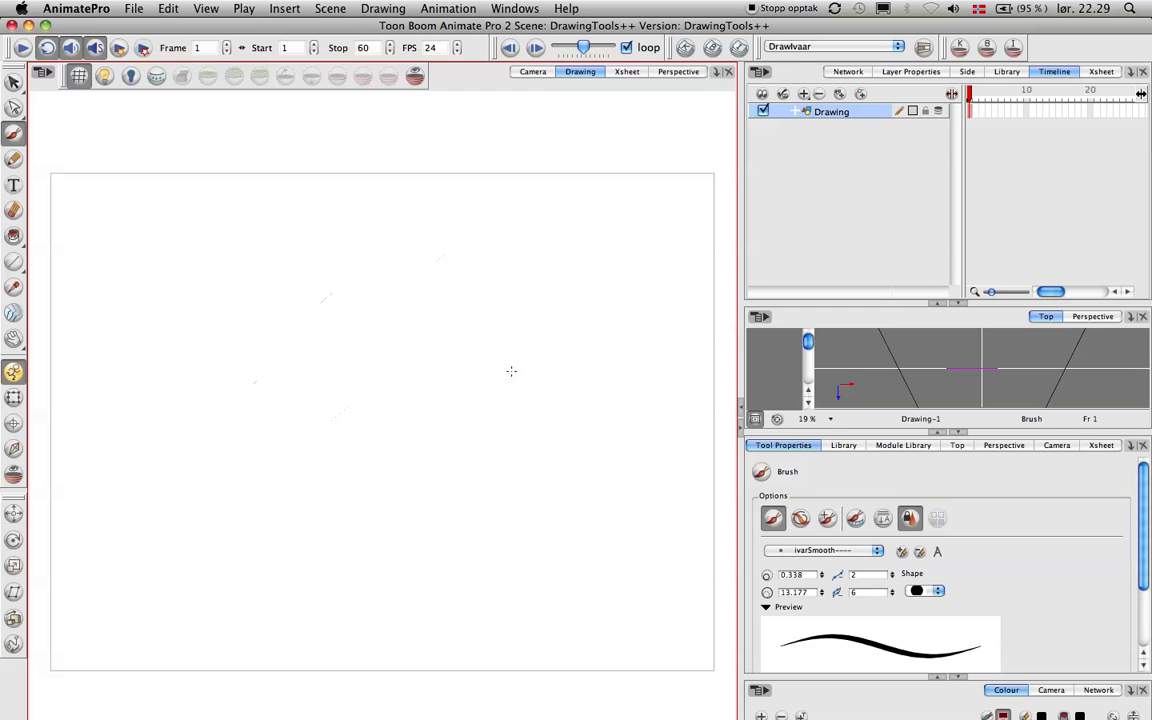
# Draw three overlapping freehand loops with the Brush: a large spiral, one at the upper left and one at the upper right of the drawing.
pyautogui.moveTo(466, 240)
pyautogui.mouseDown()
pyautogui.moveTo(496, 517)
pyautogui.moveTo(483, 463)
pyautogui.moveTo(440, 410)
pyautogui.mouseUp()
pyautogui.moveTo(262, 268); pyautogui.dragTo(395, 420)
pyautogui.moveTo(418, 337)
pyautogui.mouseDown()
pyautogui.moveTo(335, 358)
pyautogui.moveTo(223, 337)
pyautogui.moveTo(541, 261)
pyautogui.moveTo(372, 282)
pyautogui.moveTo(590, 260)
pyautogui.moveTo(492, 326)
pyautogui.moveTo(498, 244)
pyautogui.mouseUp()
# Delete the large spiral and the upper-left loop from the drawing, keeping the upper-right loop.
pyautogui.click(599, 405)
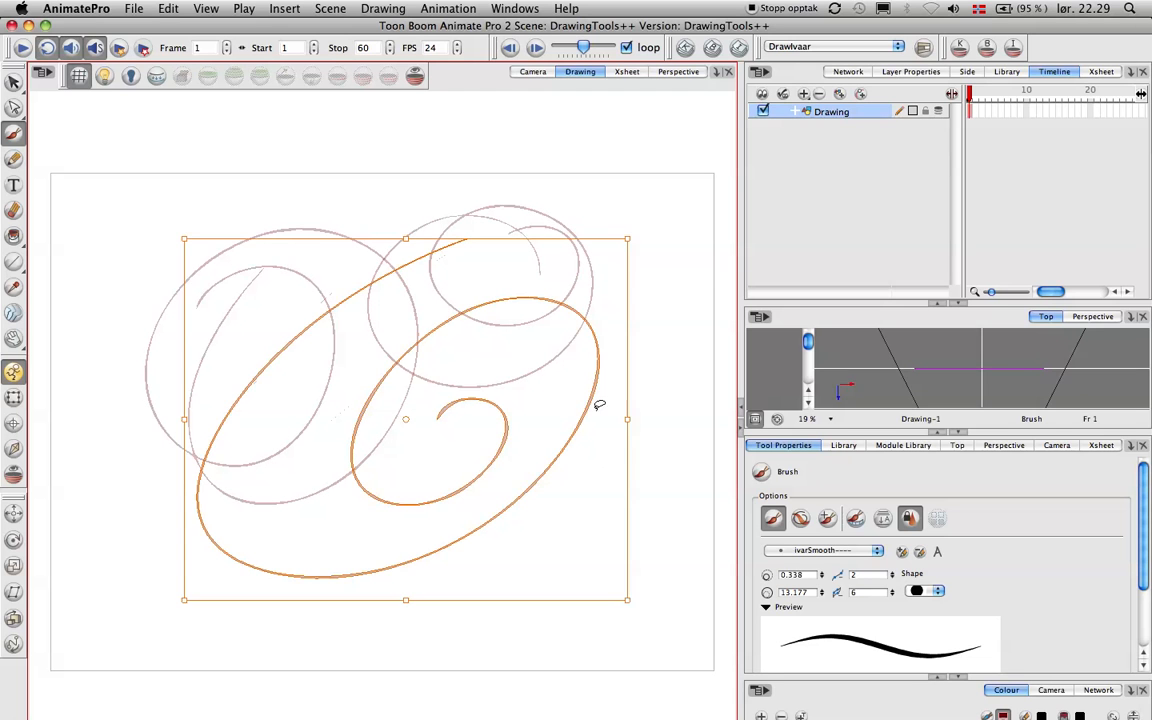
pyautogui.press('Delete')
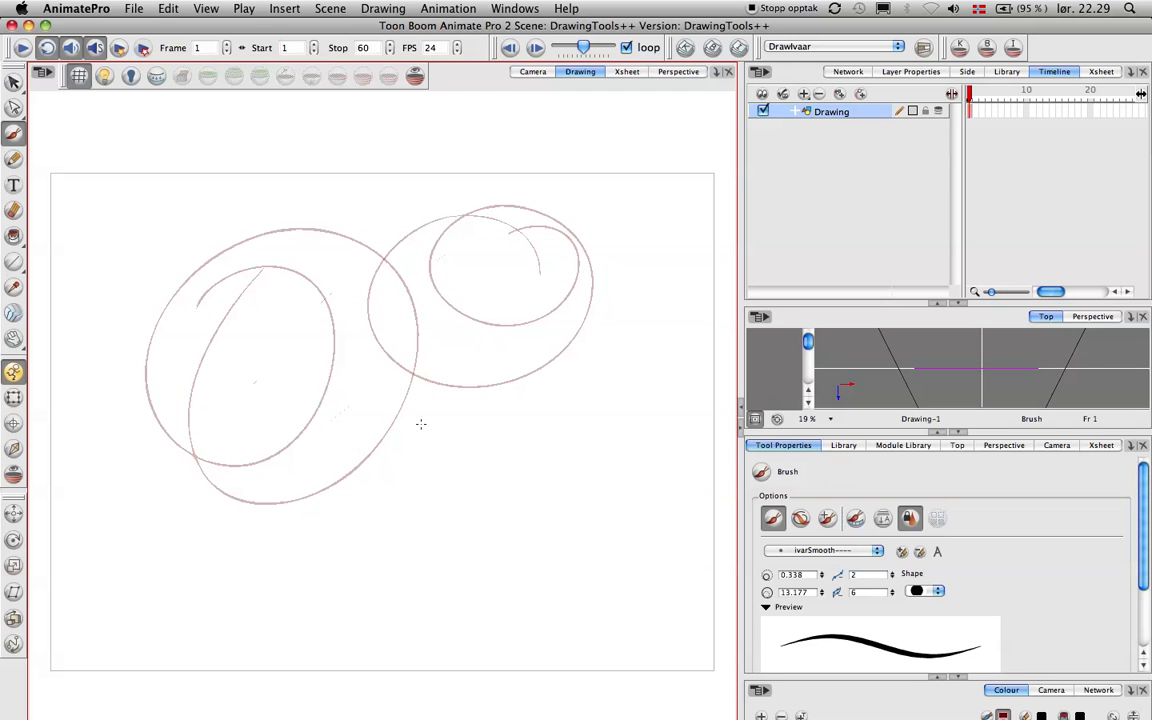
pyautogui.click(338, 409)
pyautogui.press('Delete')
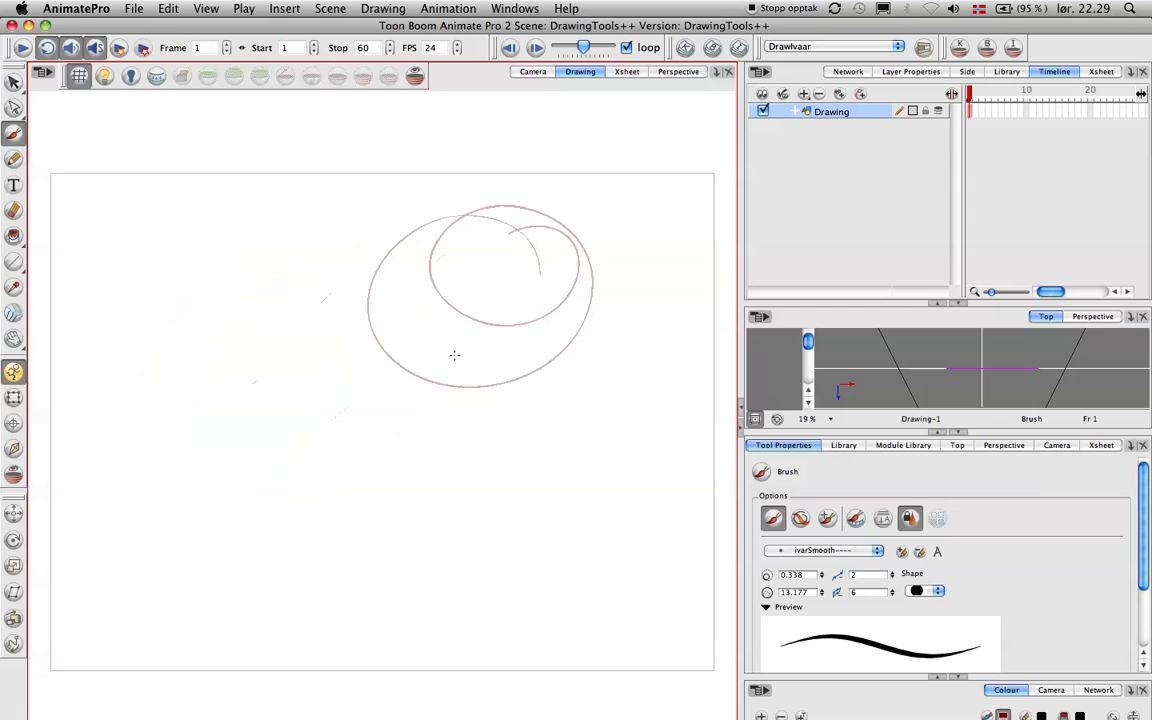
# Delete the remaining loop and sketch a face profile facing left, from the forehead over nose, lips and chin to the neck.
pyautogui.click(473, 366)
pyautogui.press('Delete')
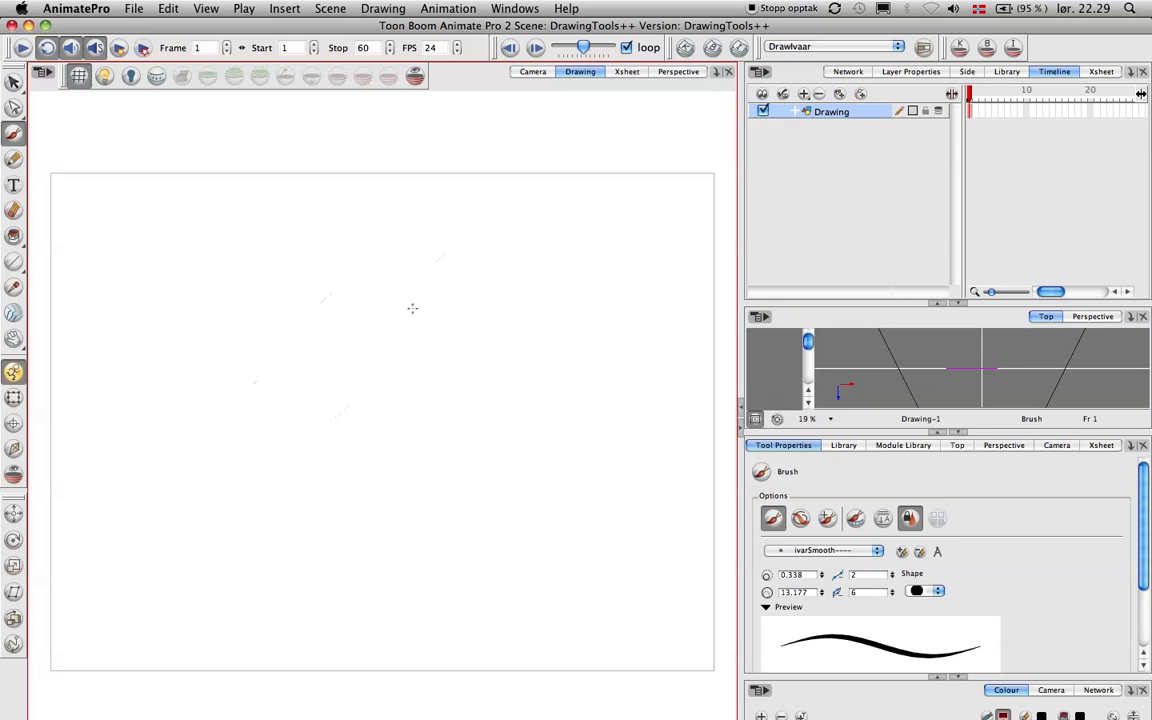
pyautogui.moveTo(410, 222); pyautogui.dragTo(217, 437)
pyautogui.moveTo(207, 345)
pyautogui.mouseDown()
pyautogui.moveTo(188, 459)
pyautogui.moveTo(162, 500)
pyautogui.moveTo(232, 498)
pyautogui.moveTo(222, 504)
pyautogui.moveTo(240, 479)
pyautogui.moveTo(224, 509)
pyautogui.moveTo(243, 518)
pyautogui.moveTo(230, 530)
pyautogui.moveTo(229, 515)
pyautogui.moveTo(230, 562)
pyautogui.mouseUp()
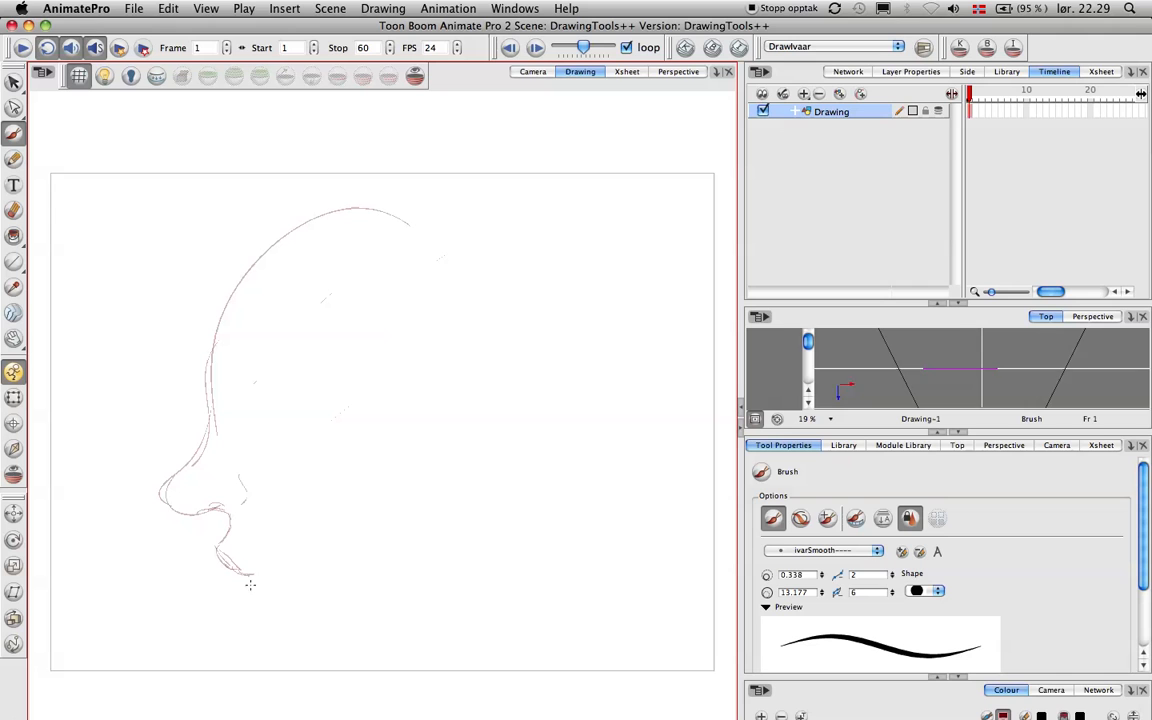
pyautogui.moveTo(251, 575); pyautogui.dragTo(247, 605)
pyautogui.moveTo(281, 622)
pyautogui.mouseDown()
pyautogui.moveTo(322, 650)
pyautogui.moveTo(301, 651)
pyautogui.moveTo(409, 627)
pyautogui.moveTo(442, 663)
pyautogui.mouseUp()
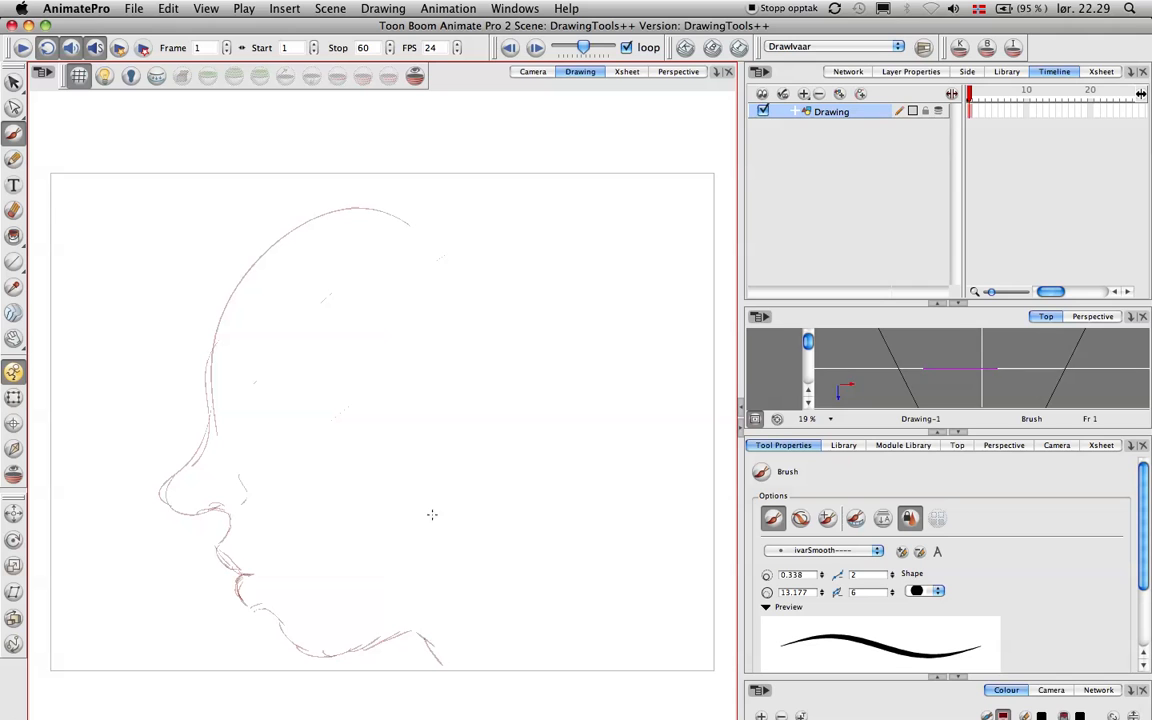
# Draw the eyebrow and eye of the profile, and refine the nostril and the corner of the mouth.
pyautogui.moveTo(226, 402)
pyautogui.mouseDown()
pyautogui.moveTo(279, 407)
pyautogui.moveTo(245, 422)
pyautogui.moveTo(264, 431)
pyautogui.moveTo(250, 442)
pyautogui.mouseUp()
pyautogui.moveTo(240, 495); pyautogui.dragTo(239, 512)
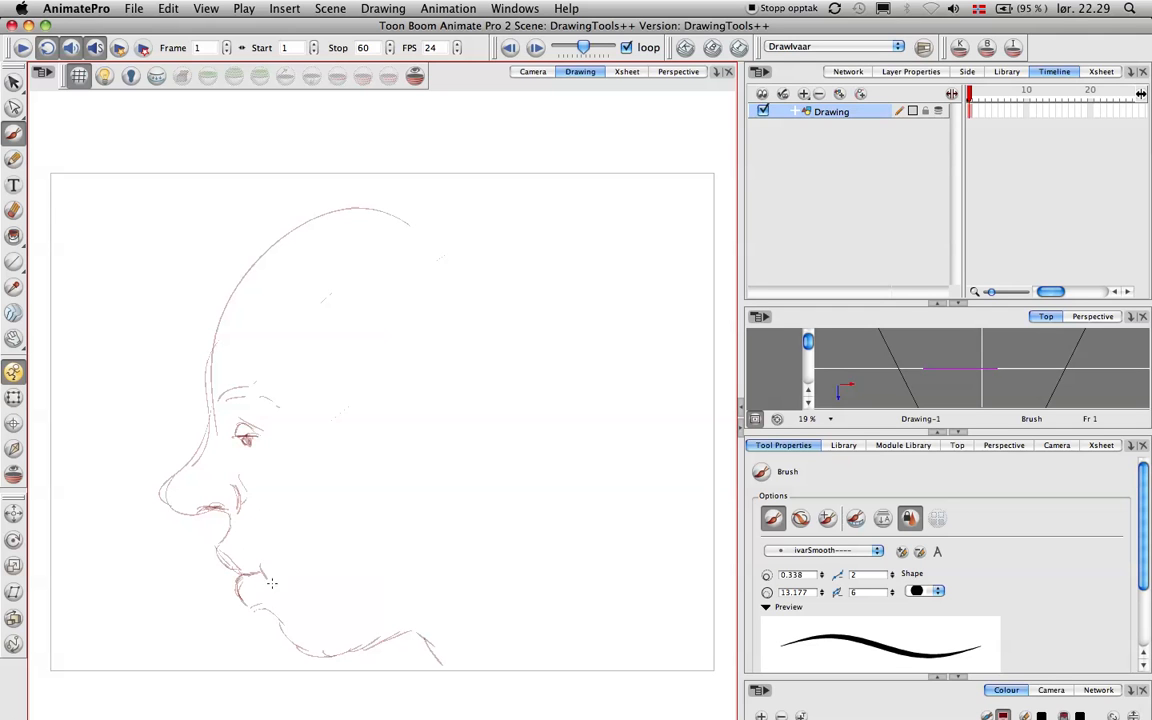
pyautogui.moveTo(256, 574); pyautogui.dragTo(265, 574)
pyautogui.moveTo(231, 436); pyautogui.dragTo(257, 436)
# Sketch the fringe with long overlapping brush strokes sweeping from the crown down over the forehead.
pyautogui.moveTo(212, 245)
pyautogui.mouseDown()
pyautogui.moveTo(188, 340)
pyautogui.moveTo(174, 302)
pyautogui.mouseUp()
pyautogui.moveTo(178, 228); pyautogui.dragTo(150, 385)
pyautogui.moveTo(190, 262); pyautogui.dragTo(200, 314)
pyautogui.moveTo(228, 262)
pyautogui.mouseDown()
pyautogui.moveTo(232, 312)
pyautogui.moveTo(278, 198)
pyautogui.mouseUp()
pyautogui.moveTo(182, 237); pyautogui.dragTo(228, 212)
pyautogui.moveTo(202, 255)
pyautogui.mouseDown()
pyautogui.moveTo(276, 222)
pyautogui.moveTo(395, 238)
pyautogui.mouseUp()
pyautogui.moveTo(238, 300); pyautogui.dragTo(253, 370)
pyautogui.moveTo(271, 260)
pyautogui.mouseDown()
pyautogui.moveTo(170, 358)
pyautogui.moveTo(305, 252)
pyautogui.moveTo(257, 230)
pyautogui.moveTo(301, 208)
pyautogui.mouseUp()
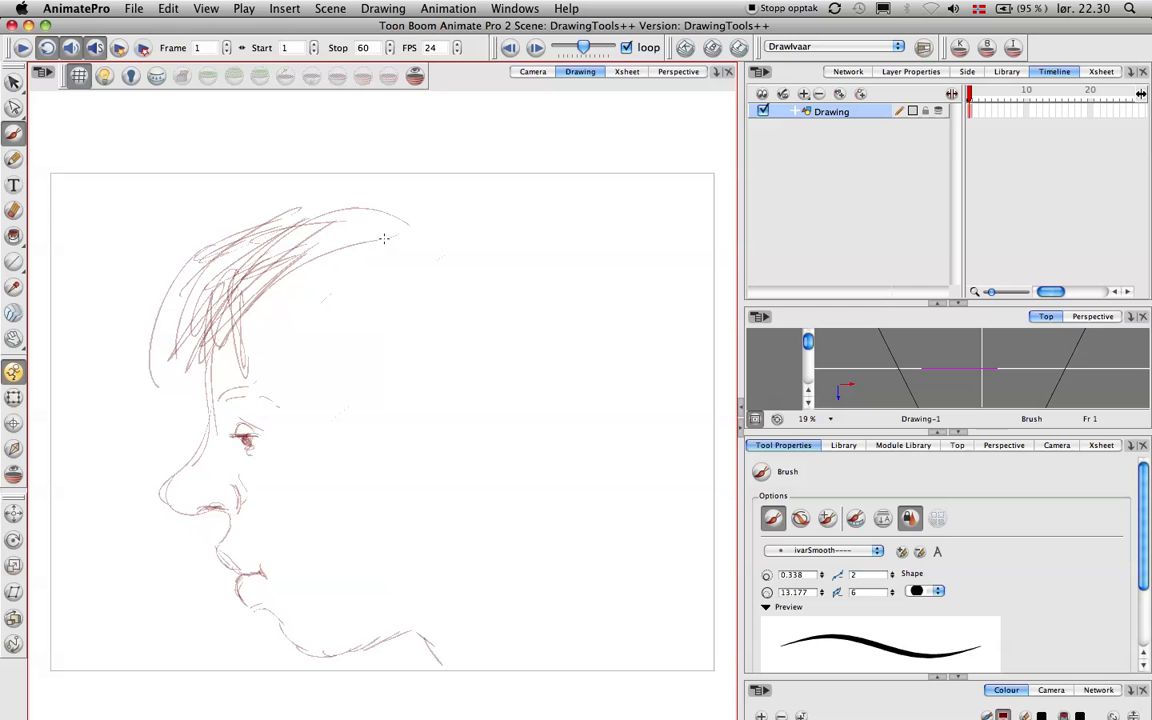
# Draw hair strokes at the temple, the ear's outer curve, and the long hair strands behind the ear.
pyautogui.moveTo(262, 310)
pyautogui.mouseDown()
pyautogui.moveTo(277, 344)
pyautogui.moveTo(443, 329)
pyautogui.moveTo(342, 333)
pyautogui.moveTo(382, 403)
pyautogui.mouseUp()
pyautogui.moveTo(338, 321)
pyautogui.mouseDown()
pyautogui.moveTo(351, 349)
pyautogui.moveTo(361, 440)
pyautogui.mouseUp()
pyautogui.moveTo(381, 397)
pyautogui.mouseDown()
pyautogui.moveTo(442, 383)
pyautogui.moveTo(446, 366)
pyautogui.moveTo(482, 461)
pyautogui.mouseUp()
pyautogui.moveTo(436, 392)
pyautogui.mouseDown()
pyautogui.moveTo(467, 467)
pyautogui.moveTo(466, 414)
pyautogui.moveTo(463, 491)
pyautogui.mouseUp()
pyautogui.moveTo(466, 471); pyautogui.dragTo(484, 557)
pyautogui.moveTo(488, 431); pyautogui.dragTo(506, 566)
pyautogui.moveTo(516, 466); pyautogui.dragTo(531, 566)
pyautogui.moveTo(526, 466); pyautogui.dragTo(549, 566)
pyautogui.moveTo(551, 401); pyautogui.dragTo(549, 546)
pyautogui.moveTo(521, 306)
pyautogui.mouseDown()
pyautogui.moveTo(573, 410)
pyautogui.moveTo(601, 543)
pyautogui.moveTo(553, 577)
pyautogui.moveTo(571, 572)
pyautogui.moveTo(596, 606)
pyautogui.mouseUp()
# Outline the back of the head and the crown with brush strokes, and reinforce the neck line.
pyautogui.moveTo(425, 655); pyautogui.dragTo(434, 673)
pyautogui.moveTo(571, 555)
pyautogui.mouseDown()
pyautogui.moveTo(568, 572)
pyautogui.moveTo(595, 542)
pyautogui.mouseUp()
pyautogui.moveTo(584, 541)
pyautogui.mouseDown()
pyautogui.moveTo(589, 486)
pyautogui.moveTo(560, 329)
pyautogui.mouseUp()
pyautogui.moveTo(584, 405)
pyautogui.mouseDown()
pyautogui.moveTo(549, 268)
pyautogui.moveTo(371, 206)
pyautogui.mouseUp()
pyautogui.moveTo(434, 229); pyautogui.dragTo(290, 235)
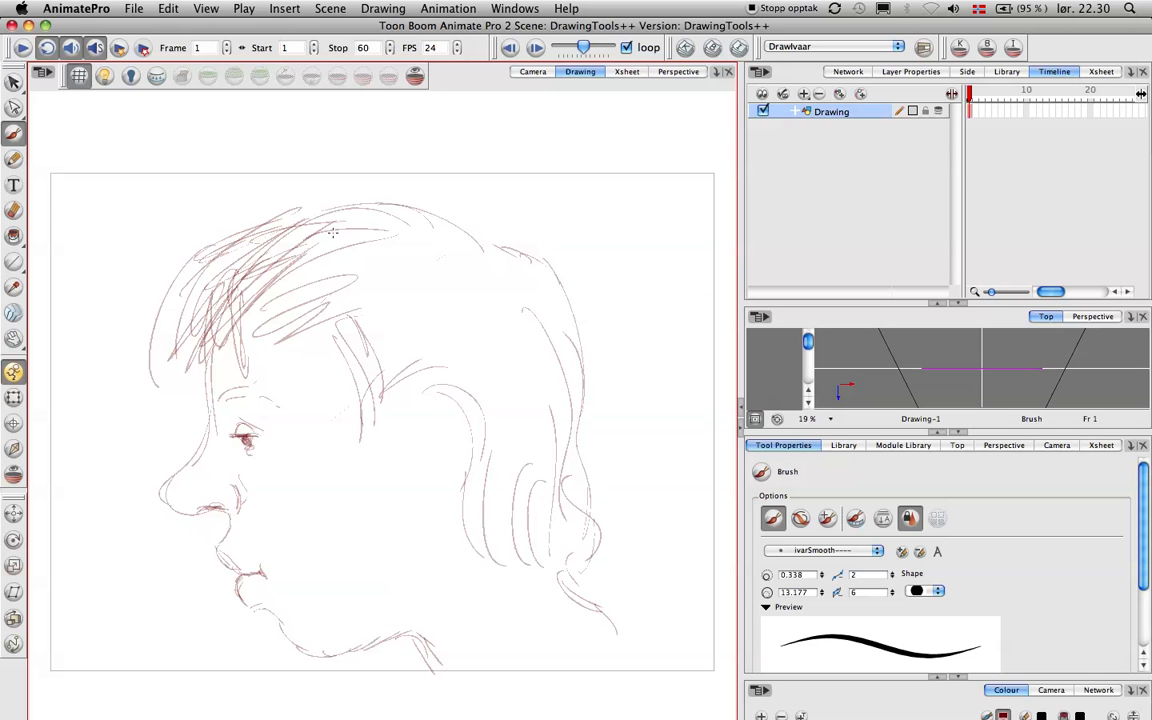
pyautogui.moveTo(403, 190)
pyautogui.mouseDown()
pyautogui.moveTo(479, 239)
pyautogui.moveTo(432, 200)
pyautogui.moveTo(351, 209)
pyautogui.mouseUp()
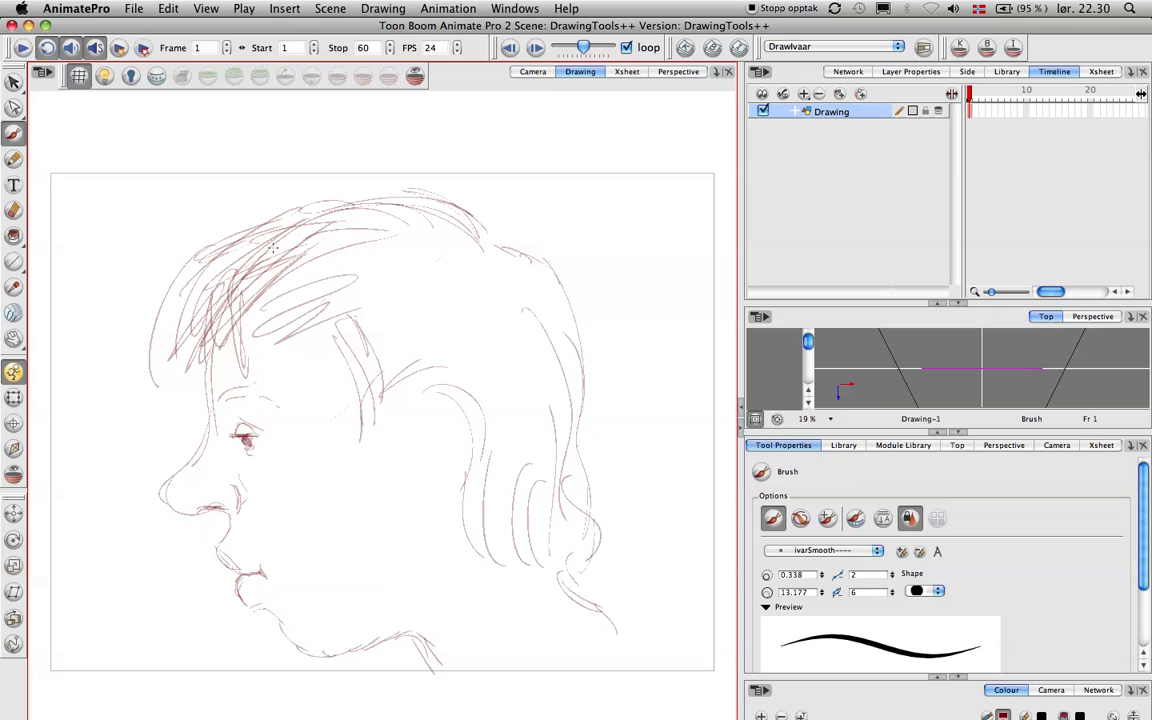
# Add strokes to the sideburn and nostril, and draw the ear's rim, lobe and inner folds.
pyautogui.moveTo(348, 317); pyautogui.dragTo(361, 440)
pyautogui.moveTo(386, 360); pyautogui.dragTo(389, 463)
pyautogui.moveTo(346, 358); pyautogui.dragTo(347, 438)
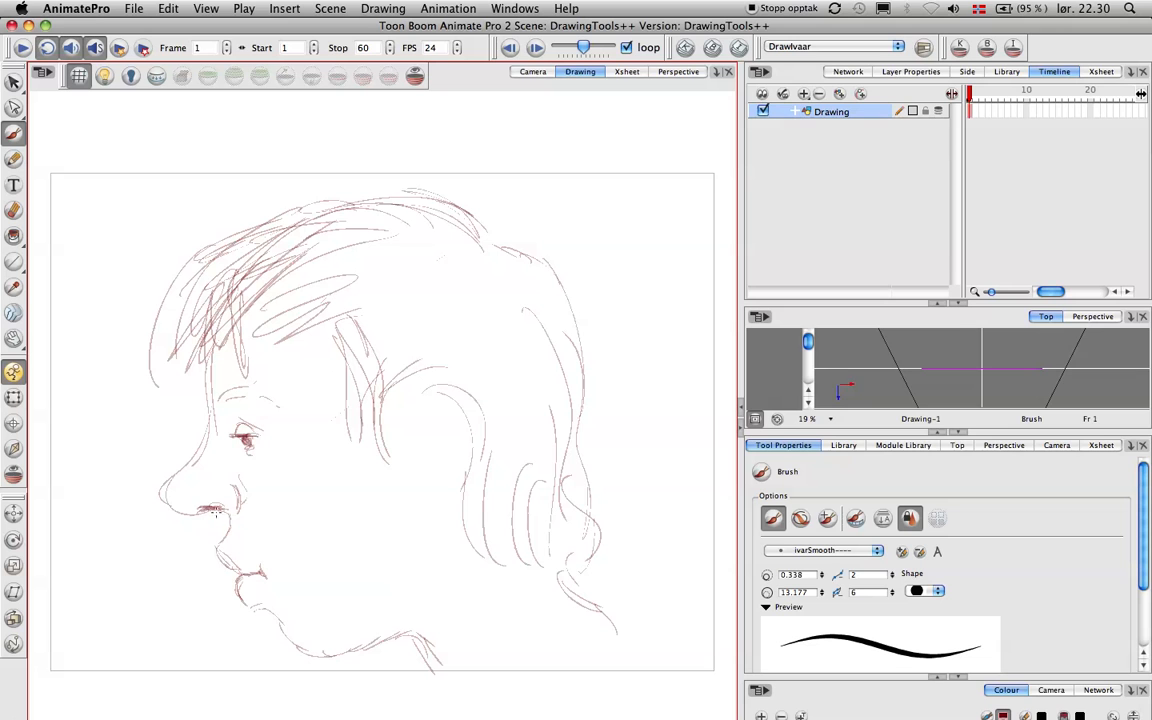
pyautogui.moveTo(202, 510); pyautogui.dragTo(213, 508)
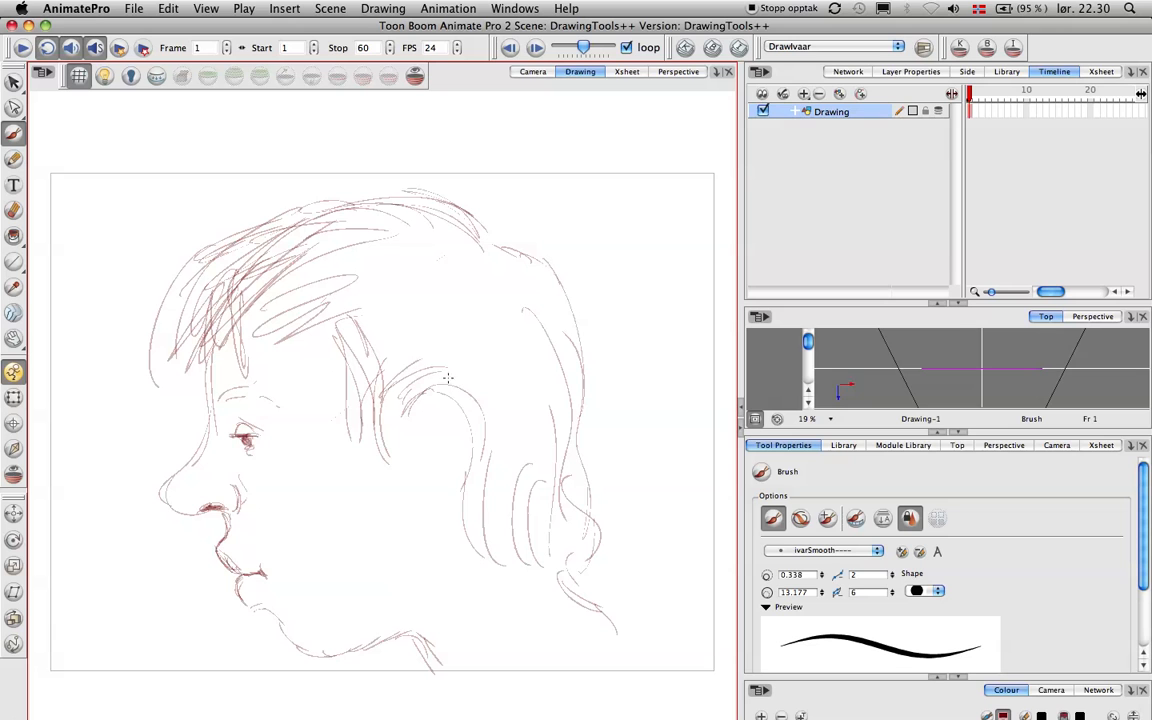
pyautogui.moveTo(484, 400)
pyautogui.mouseDown()
pyautogui.moveTo(468, 476)
pyautogui.moveTo(487, 455)
pyautogui.moveTo(440, 526)
pyautogui.mouseUp()
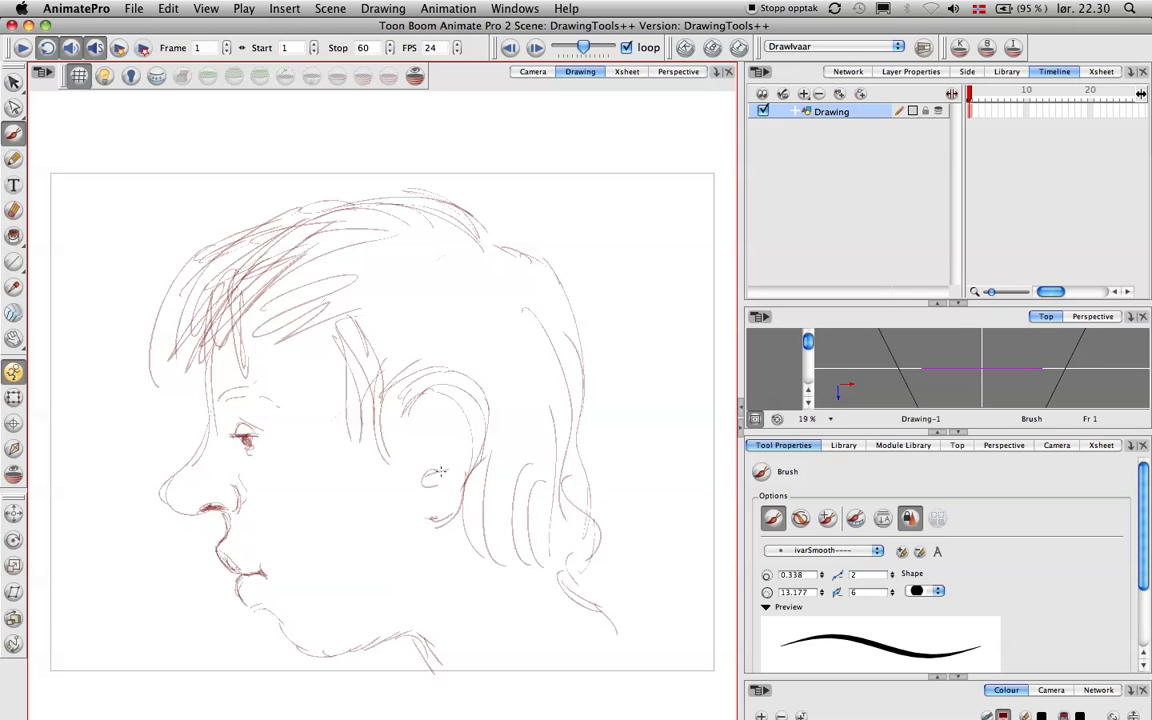
pyautogui.moveTo(461, 427)
pyautogui.mouseDown()
pyautogui.moveTo(424, 406)
pyautogui.moveTo(441, 430)
pyautogui.mouseUp()
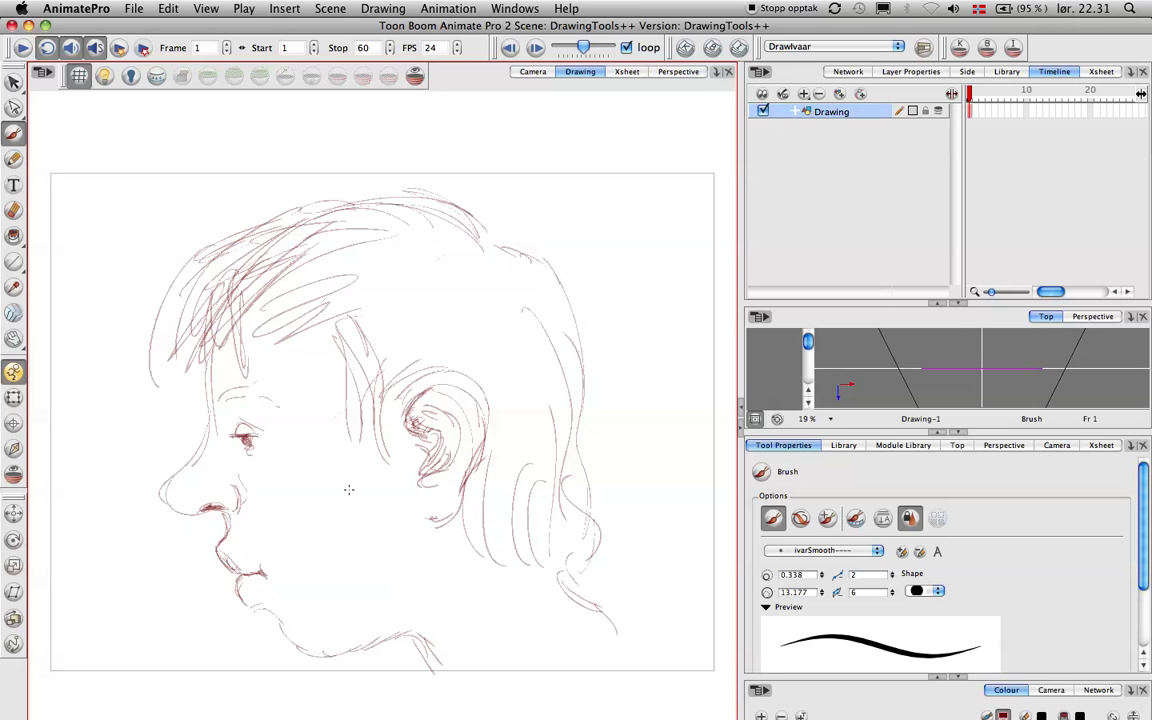
# Thicken the hair with more strokes along the back of the head, the crown and the fringe.
pyautogui.moveTo(591, 474); pyautogui.dragTo(596, 551)
pyautogui.moveTo(503, 248)
pyautogui.mouseDown()
pyautogui.moveTo(586, 391)
pyautogui.moveTo(568, 430)
pyautogui.moveTo(340, 212)
pyautogui.moveTo(196, 346)
pyautogui.moveTo(247, 222)
pyautogui.moveTo(186, 369)
pyautogui.mouseUp()
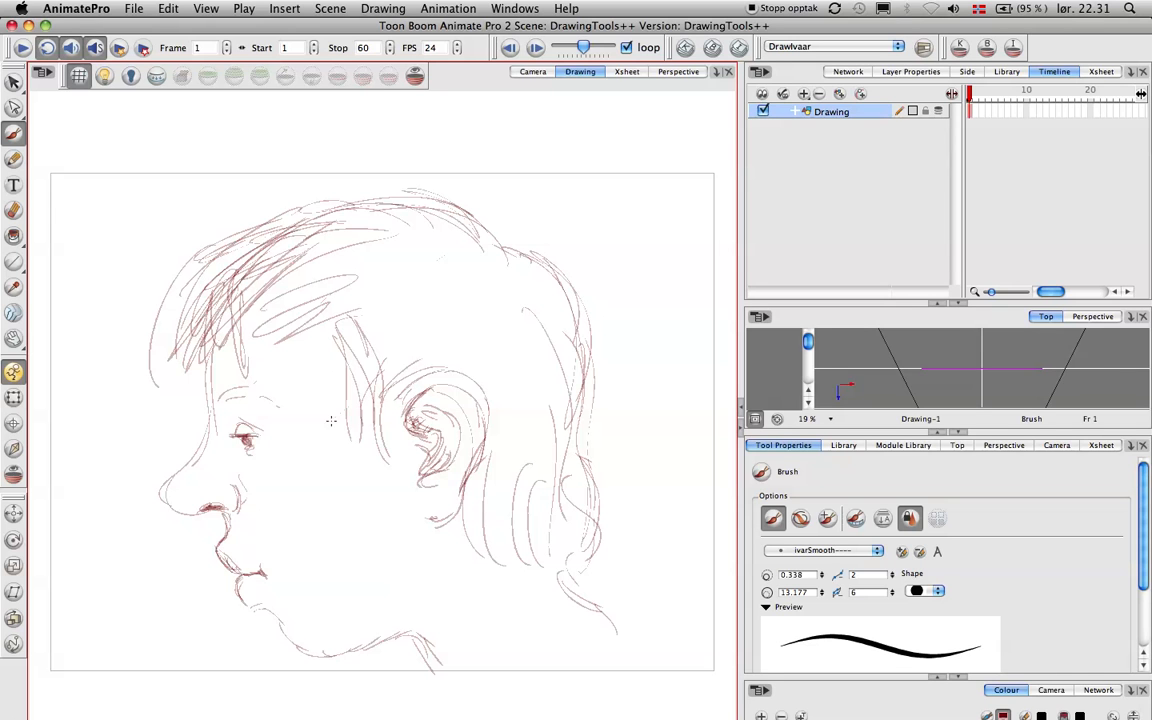
pyautogui.moveTo(251, 270); pyautogui.dragTo(177, 388)
pyautogui.moveTo(235, 249); pyautogui.dragTo(168, 384)
pyautogui.moveTo(217, 253); pyautogui.dragTo(159, 386)
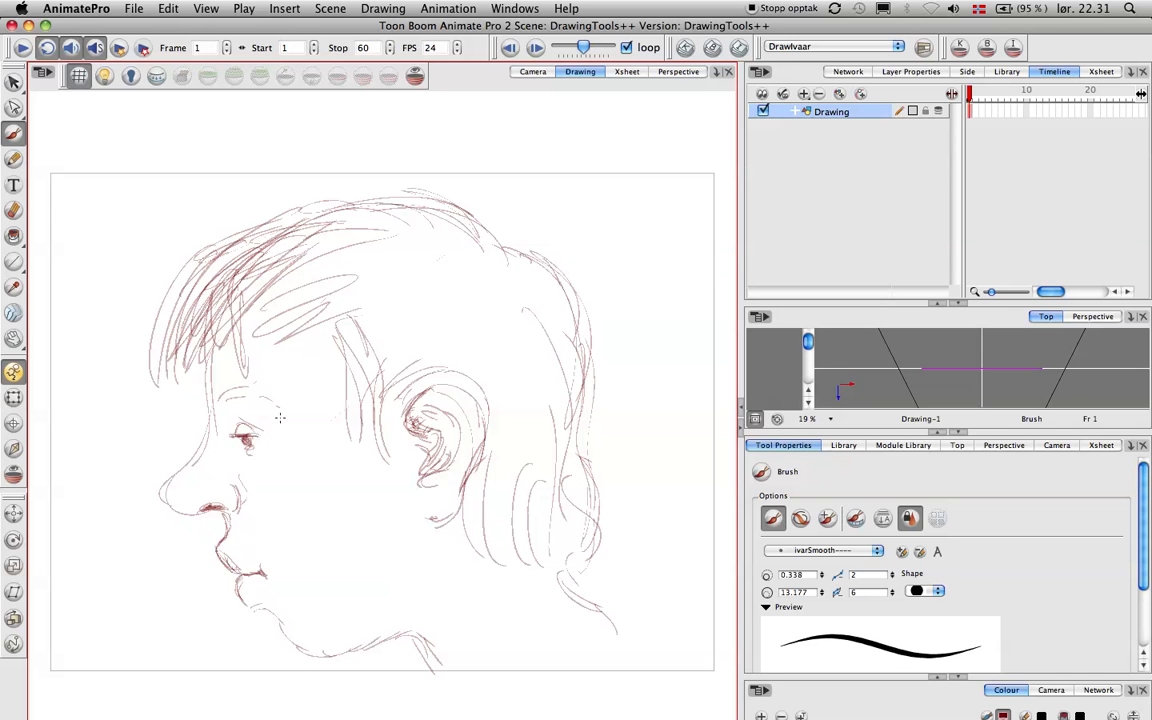
# Add a Colour-Card layer to the scene and display the drawing in the Camera view.
pyautogui.click(805, 94)
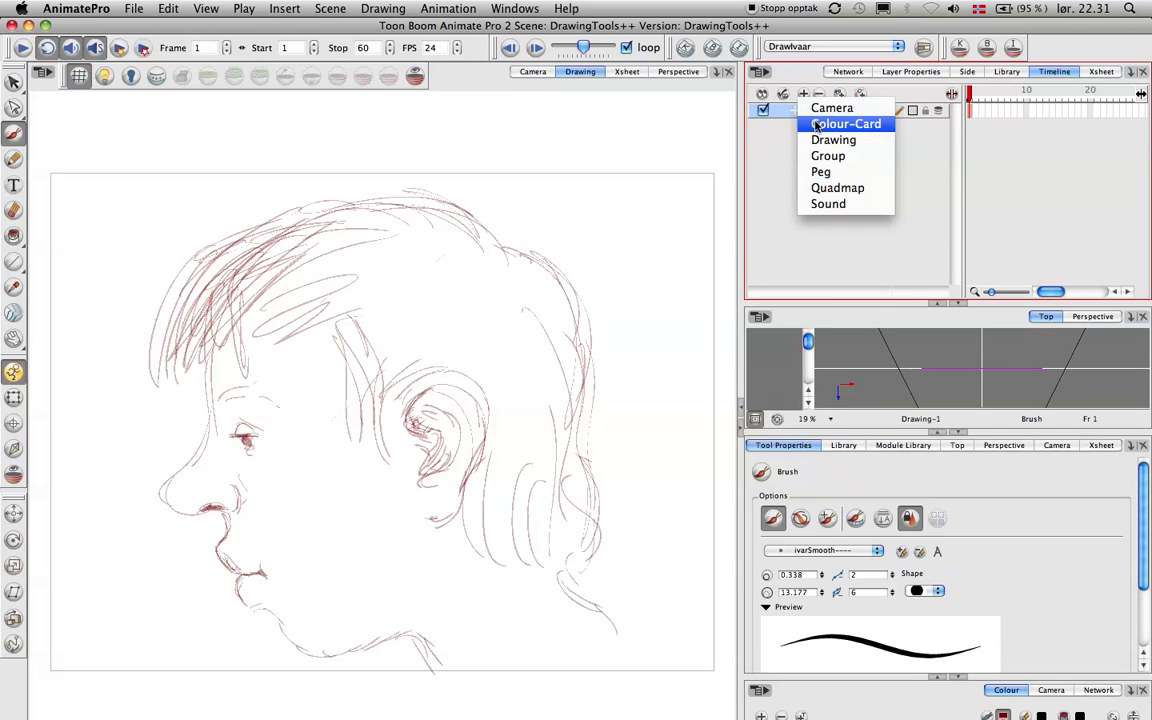
pyautogui.click(816, 124)
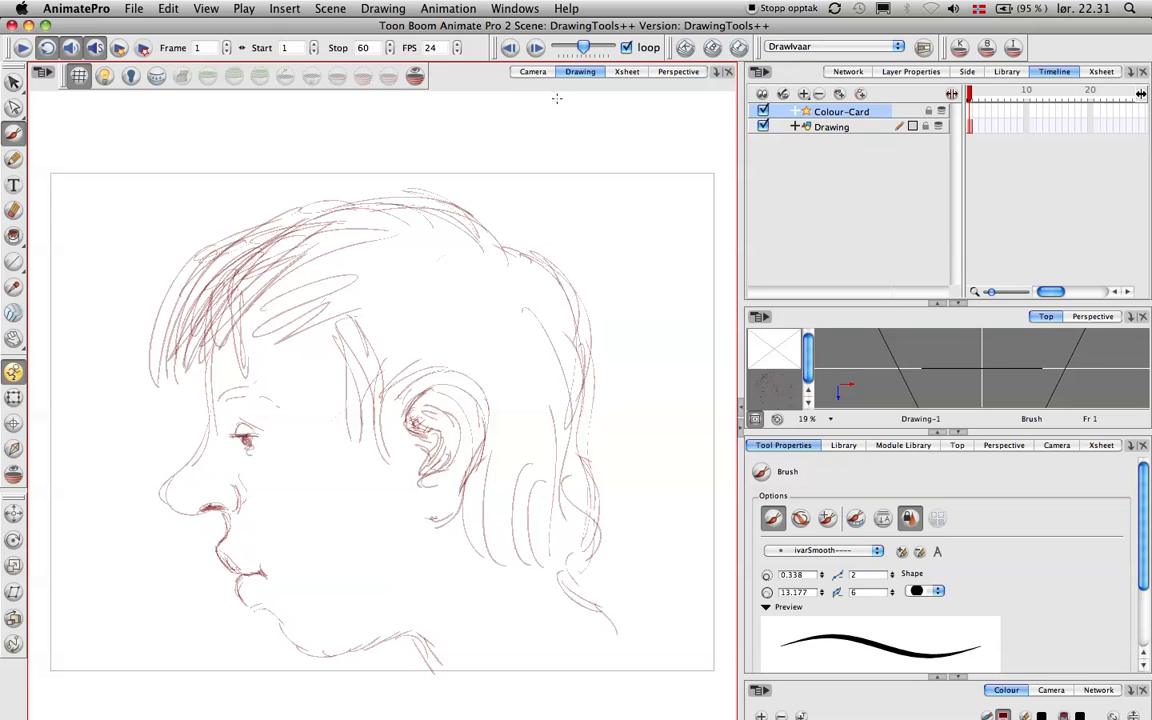
pyautogui.click(532, 72)
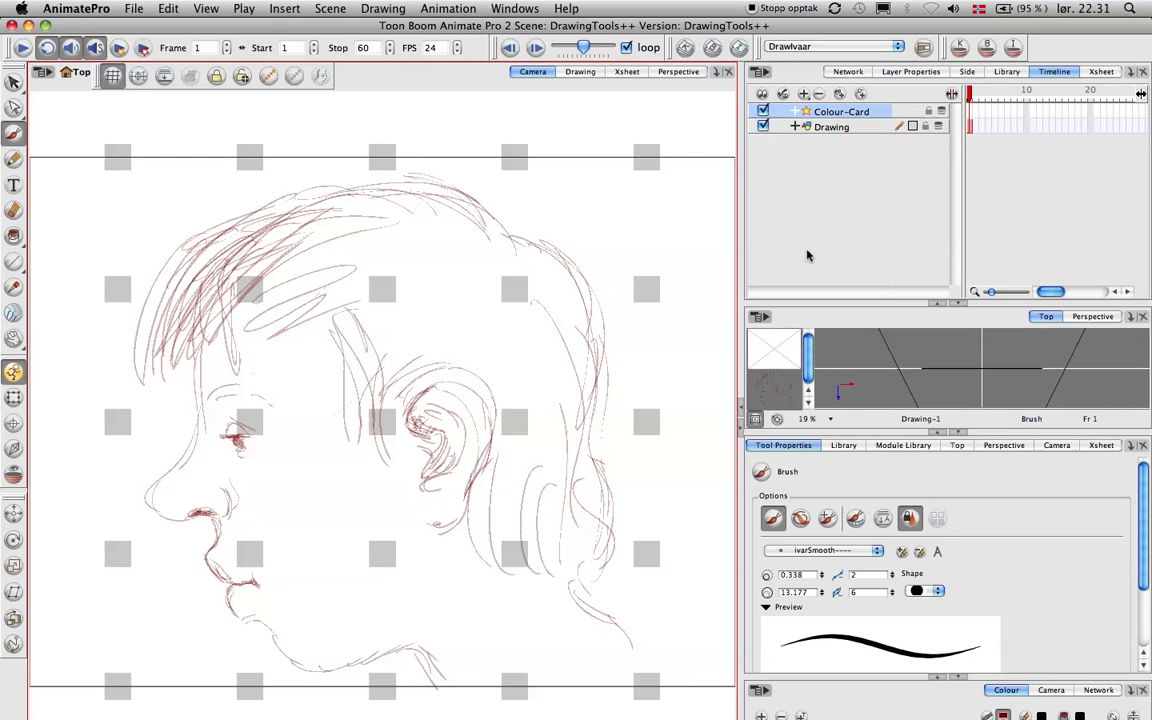
pyautogui.click(837, 214)
# Set the Colour-Card layer's colour to a neutral grey with red 158, green 156 and blue 163.
pyautogui.doubleClick(785, 111)
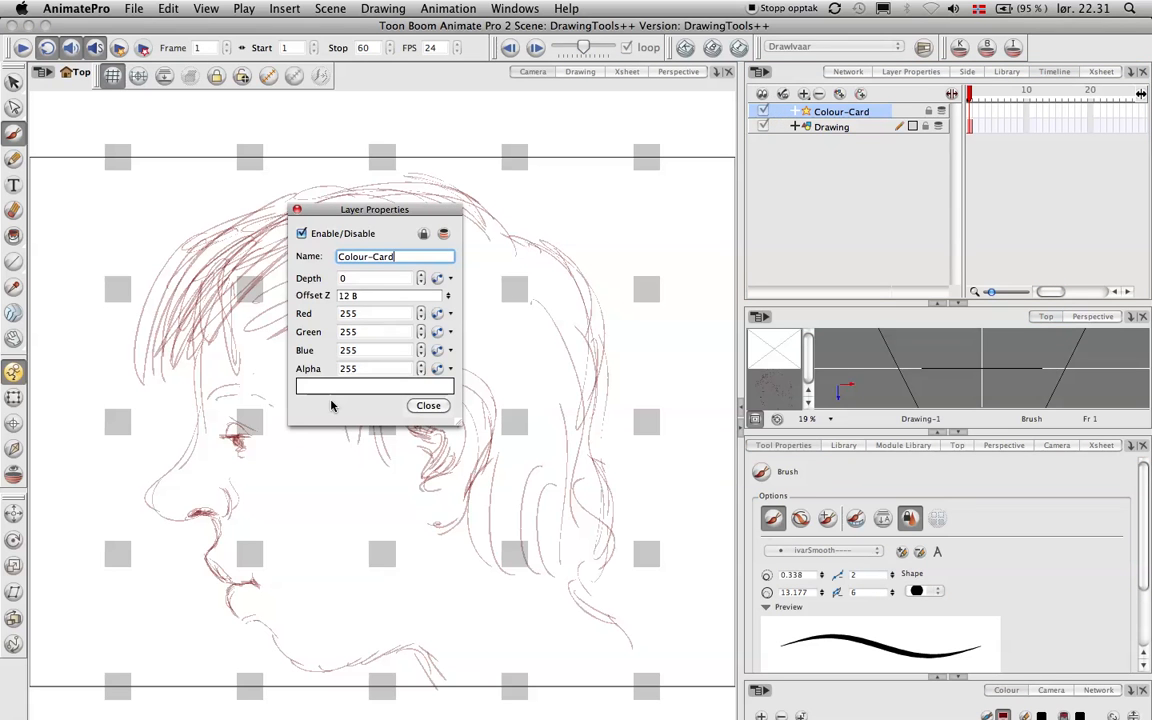
pyautogui.click(344, 390)
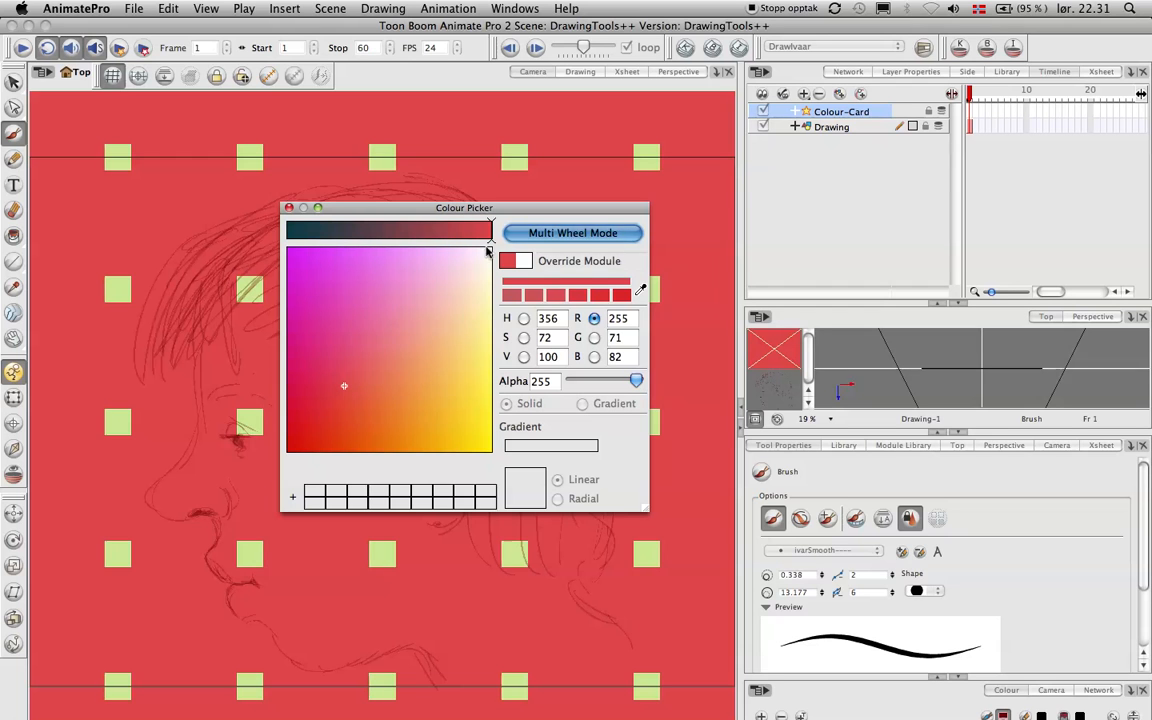
pyautogui.moveTo(490, 240)
pyautogui.mouseDown()
pyautogui.moveTo(434, 246)
pyautogui.moveTo(342, 230)
pyautogui.mouseUp()
pyautogui.moveTo(343, 385)
pyautogui.mouseDown()
pyautogui.moveTo(325, 336)
pyautogui.moveTo(417, 327)
pyautogui.moveTo(465, 283)
pyautogui.moveTo(410, 297)
pyautogui.mouseUp()
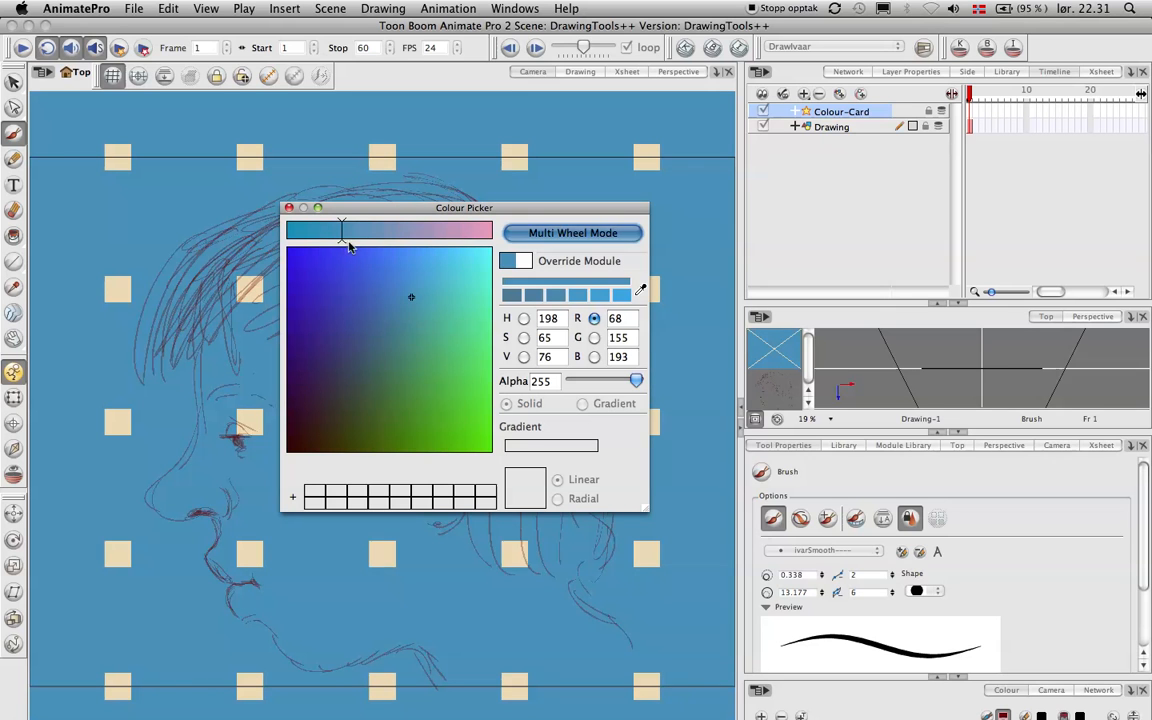
pyautogui.moveTo(348, 233); pyautogui.dragTo(428, 231)
pyautogui.moveTo(406, 301)
pyautogui.mouseDown()
pyautogui.moveTo(447, 309)
pyautogui.moveTo(416, 280)
pyautogui.moveTo(440, 267)
pyautogui.moveTo(447, 291)
pyautogui.moveTo(417, 288)
pyautogui.moveTo(484, 344)
pyautogui.mouseUp()
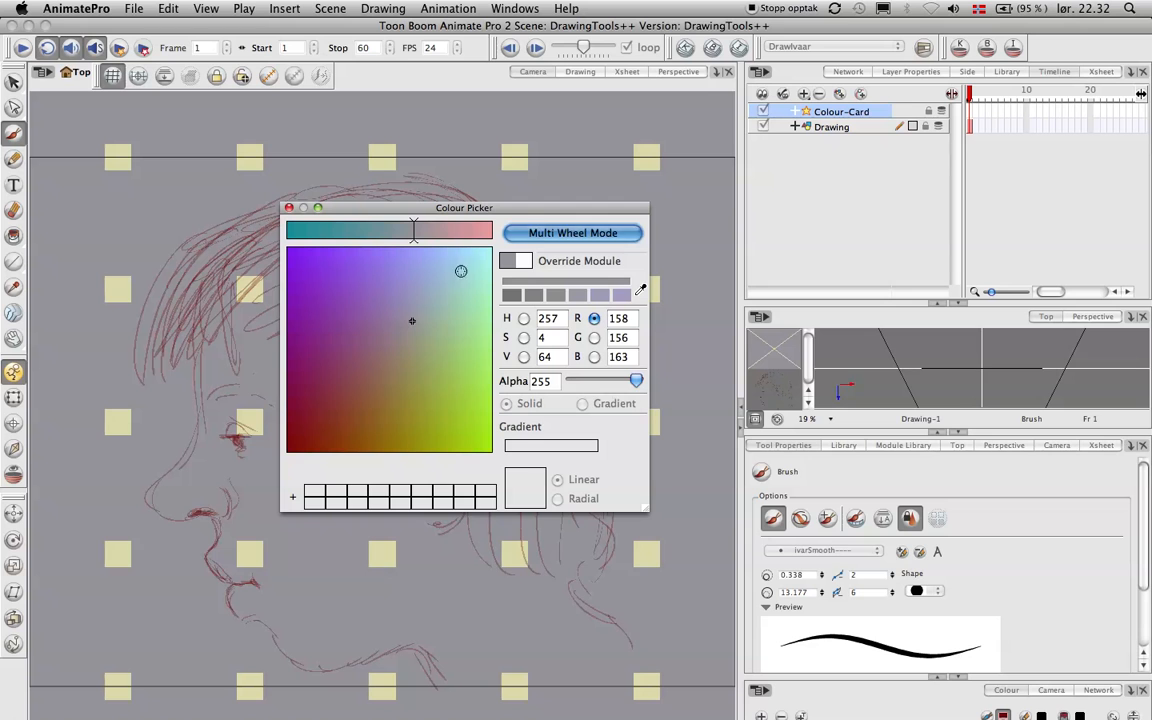
pyautogui.click(289, 207)
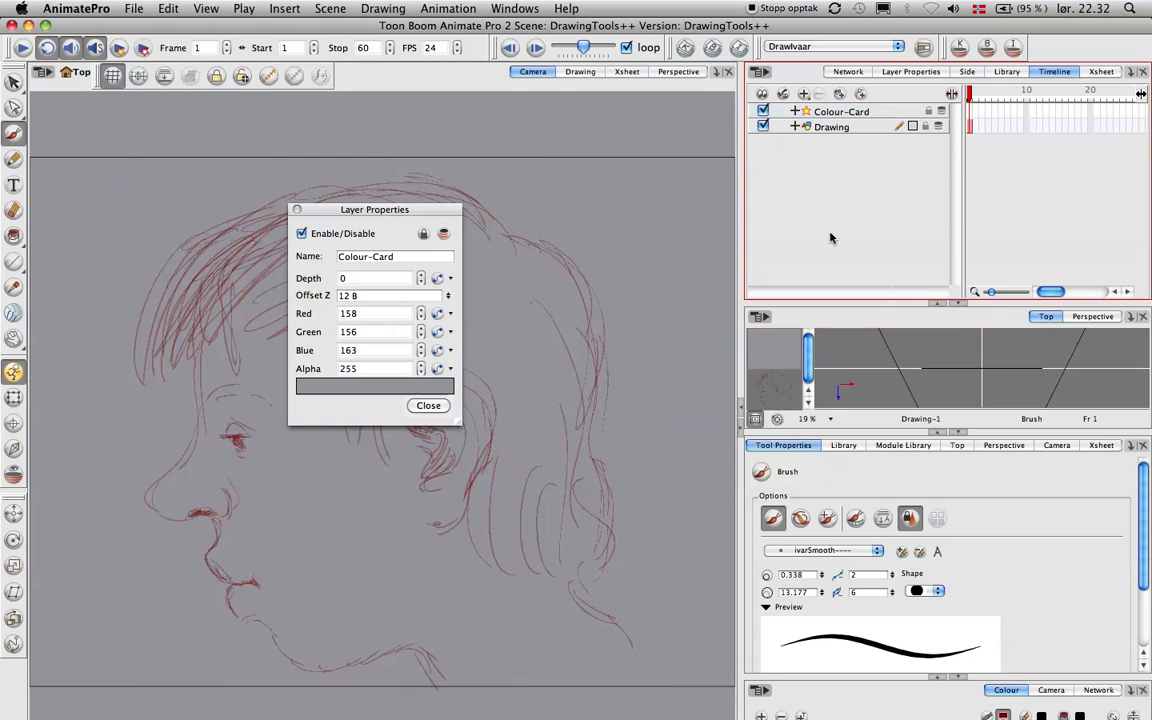
pyautogui.click(296, 209)
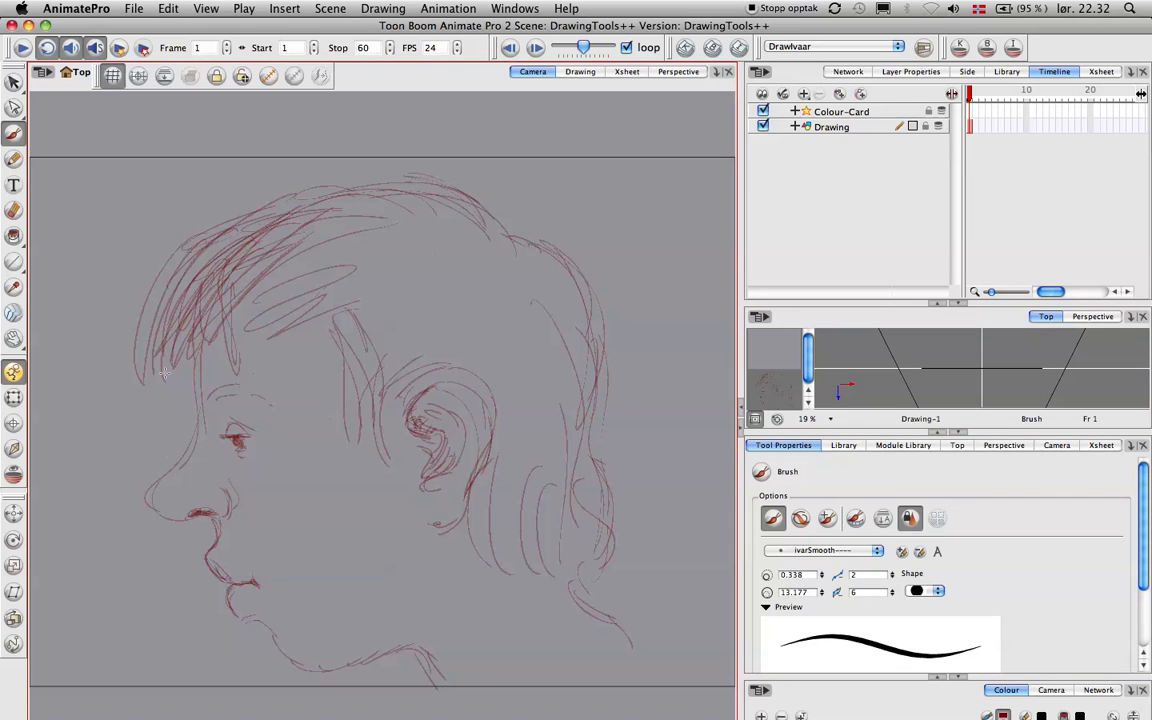
# Hatch more hair above the temple and darken the inside of the ear with reddish-brown strokes.
pyautogui.moveTo(329, 228)
pyautogui.mouseDown()
pyautogui.moveTo(247, 325)
pyautogui.moveTo(309, 285)
pyautogui.moveTo(378, 352)
pyautogui.moveTo(330, 360)
pyautogui.moveTo(376, 358)
pyautogui.moveTo(305, 306)
pyautogui.moveTo(331, 320)
pyautogui.mouseUp()
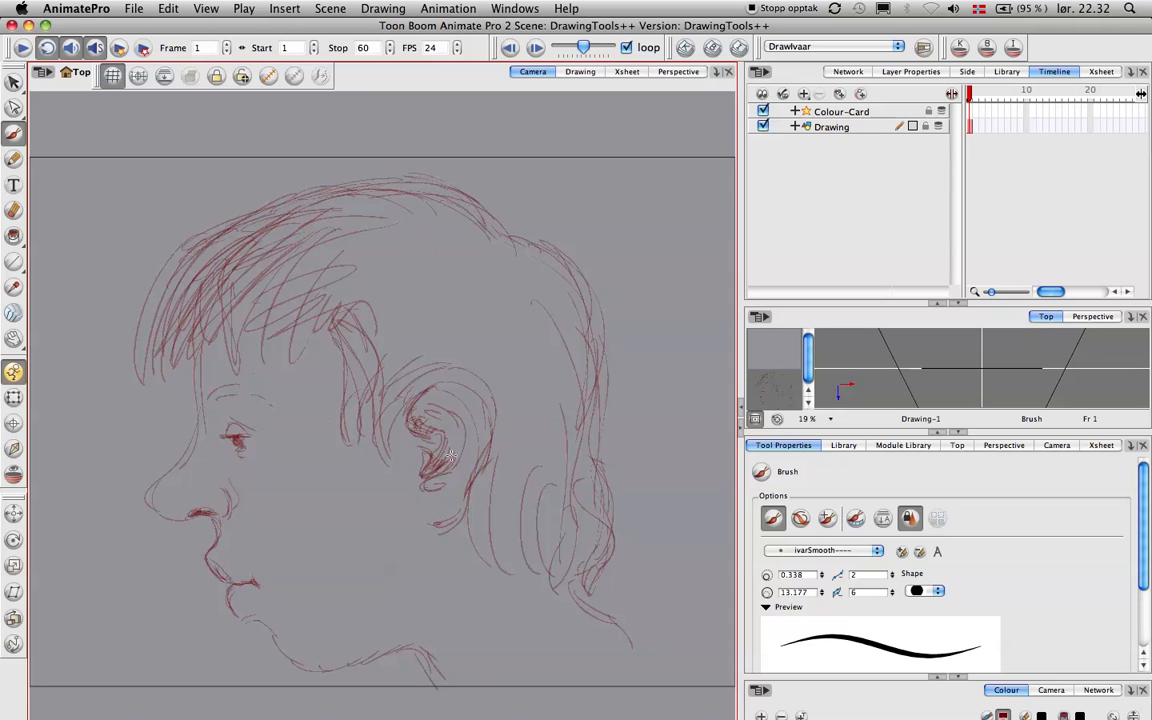
pyautogui.moveTo(447, 453)
pyautogui.mouseDown()
pyautogui.moveTo(433, 440)
pyautogui.moveTo(446, 478)
pyautogui.mouseUp()
# Expand the colour palette to full height and choose the White swatch for the Brush.
pyautogui.click(1022, 691)
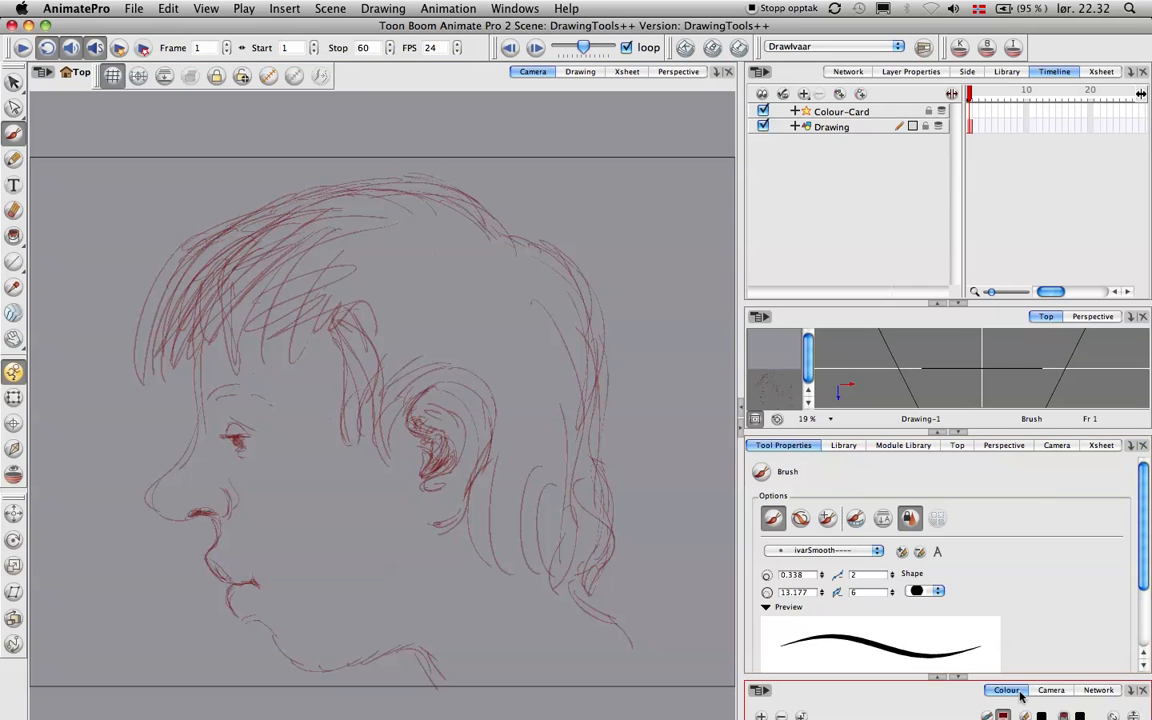
pyautogui.click(938, 678)
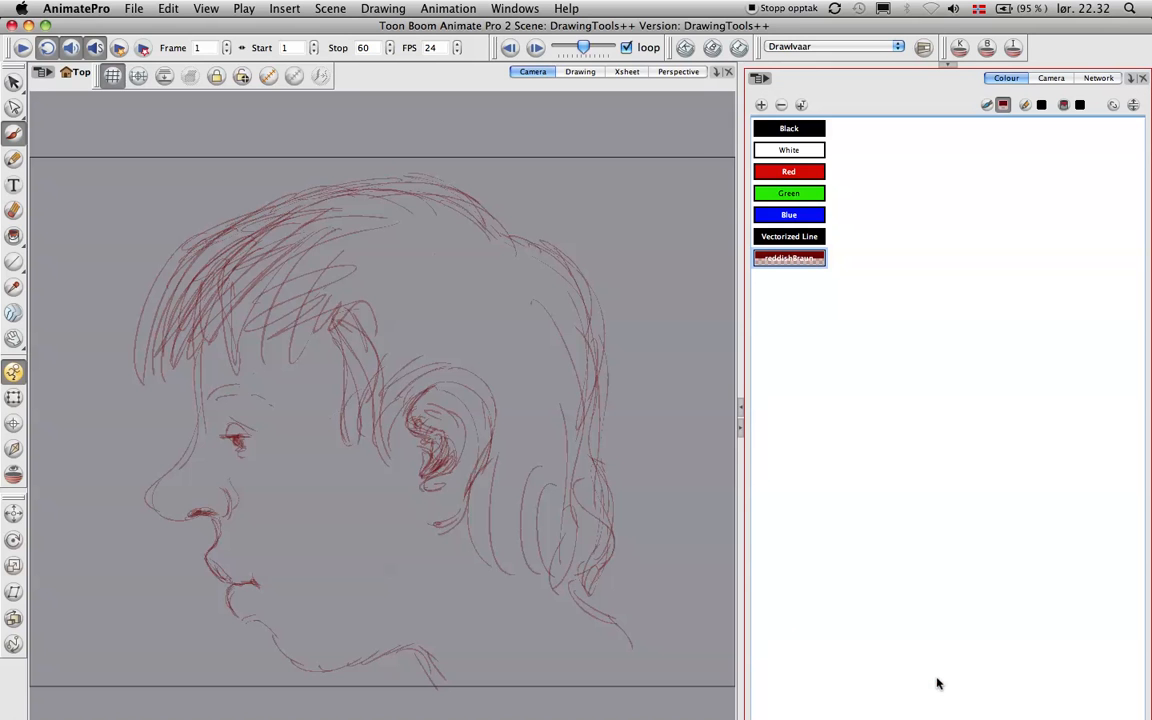
pyautogui.click(808, 150)
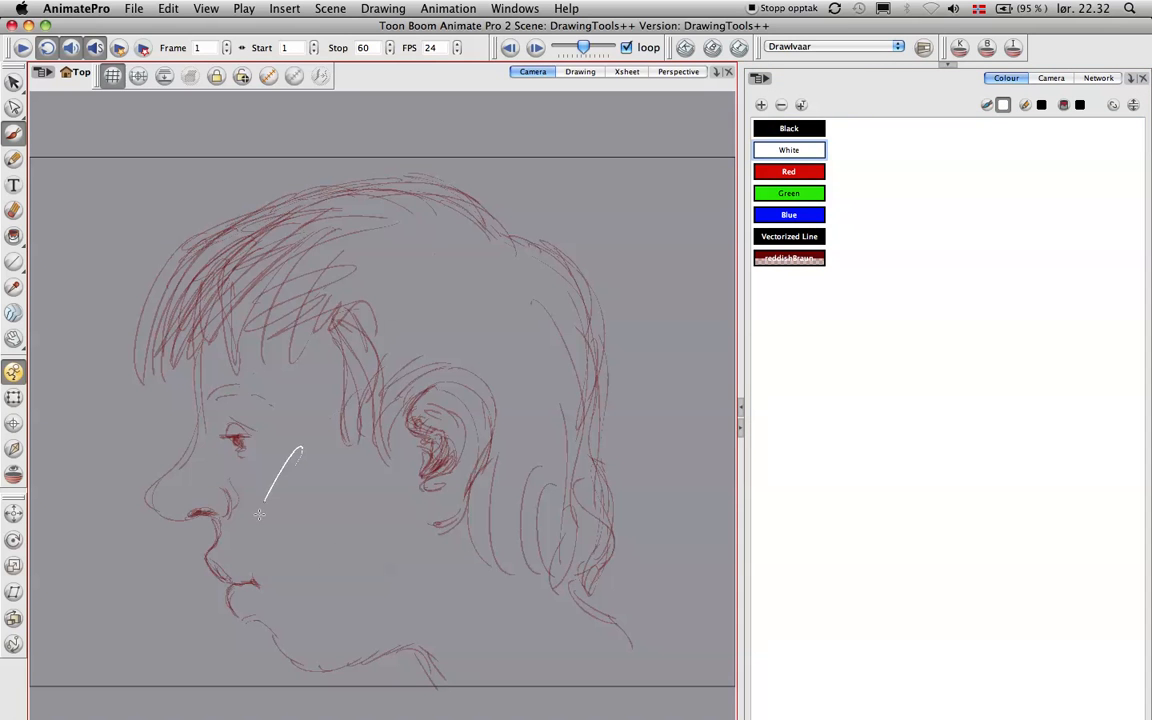
pyautogui.moveTo(315, 447); pyautogui.dragTo(272, 516)
pyautogui.press('super+z')
pyautogui.press('super+z')
pyautogui.press('super+z')
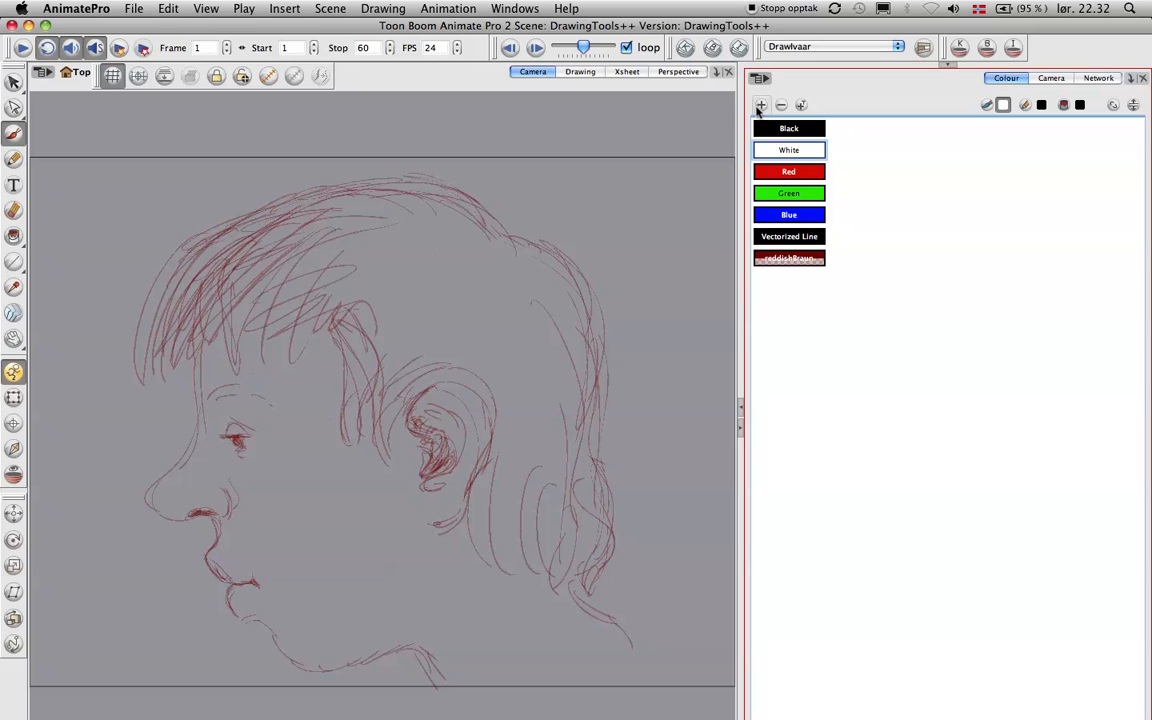
# Add a new white colour with alpha 96 to the palette, test it with a scribble on the lower cheek, and delete the scribble.
pyautogui.click(760, 106)
pyautogui.doubleClick(762, 280)
pyautogui.press('Return')
pyautogui.doubleClick(809, 286)
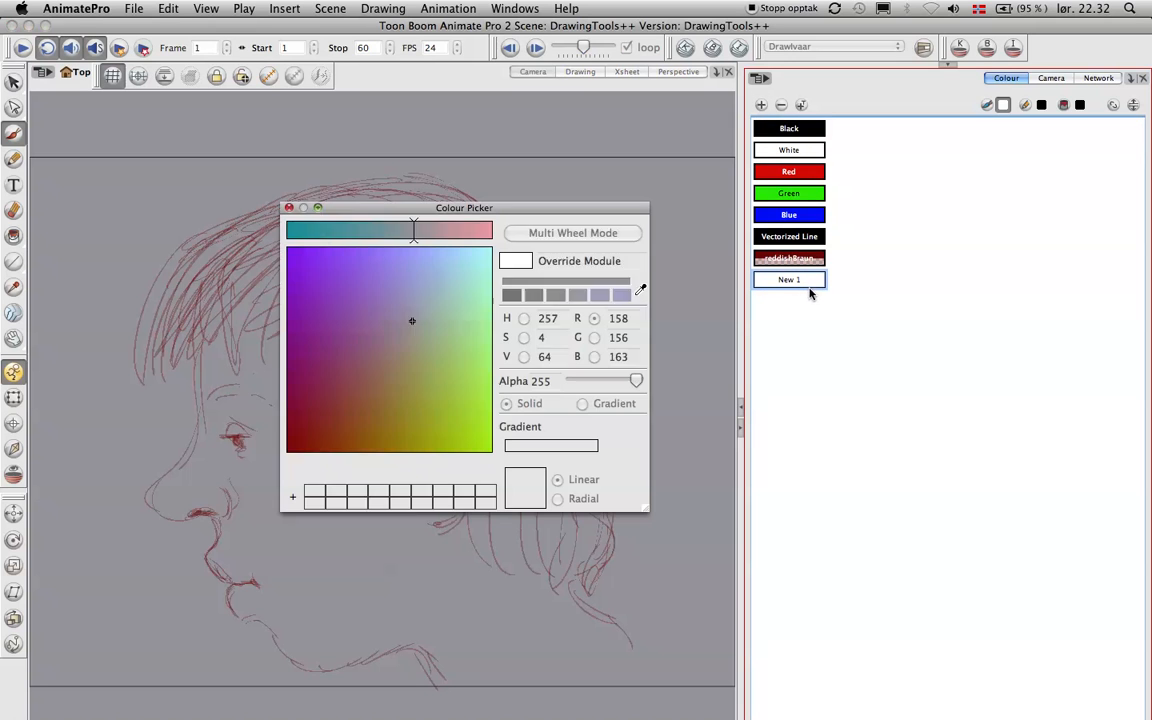
pyautogui.moveTo(636, 381); pyautogui.dragTo(595, 381)
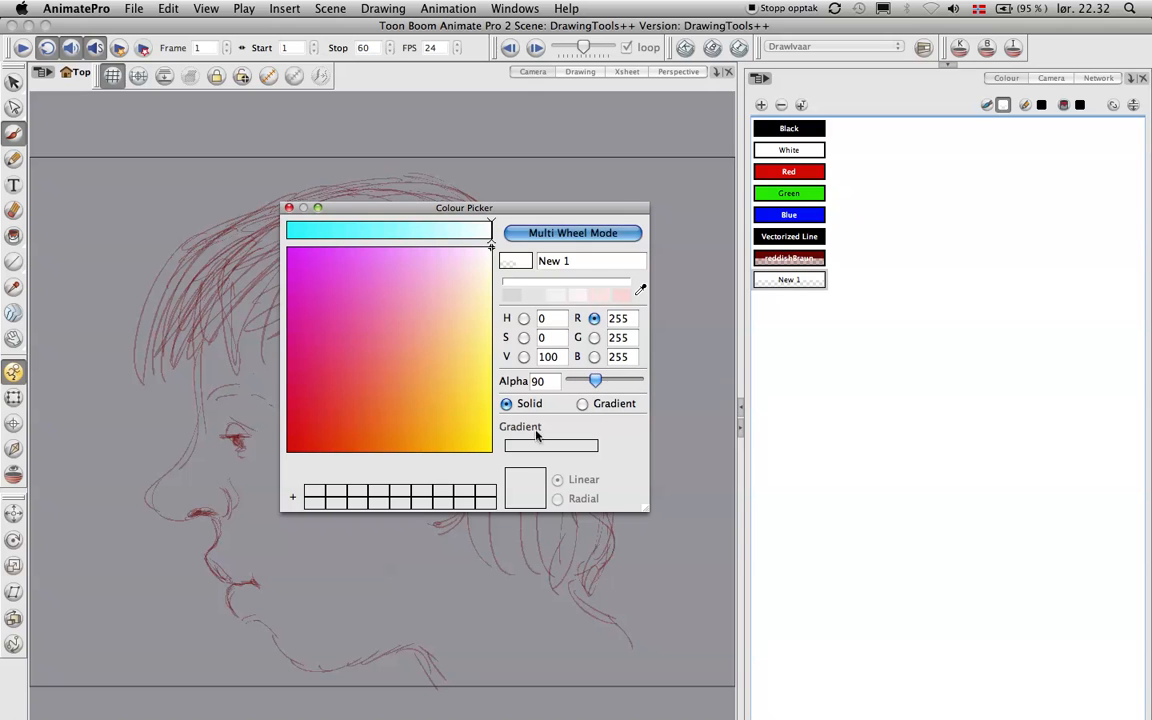
pyautogui.click(287, 584)
pyautogui.moveTo(335, 556)
pyautogui.mouseDown()
pyautogui.moveTo(307, 600)
pyautogui.moveTo(374, 568)
pyautogui.moveTo(433, 592)
pyautogui.mouseUp()
pyautogui.moveTo(591, 387); pyautogui.dragTo(596, 381)
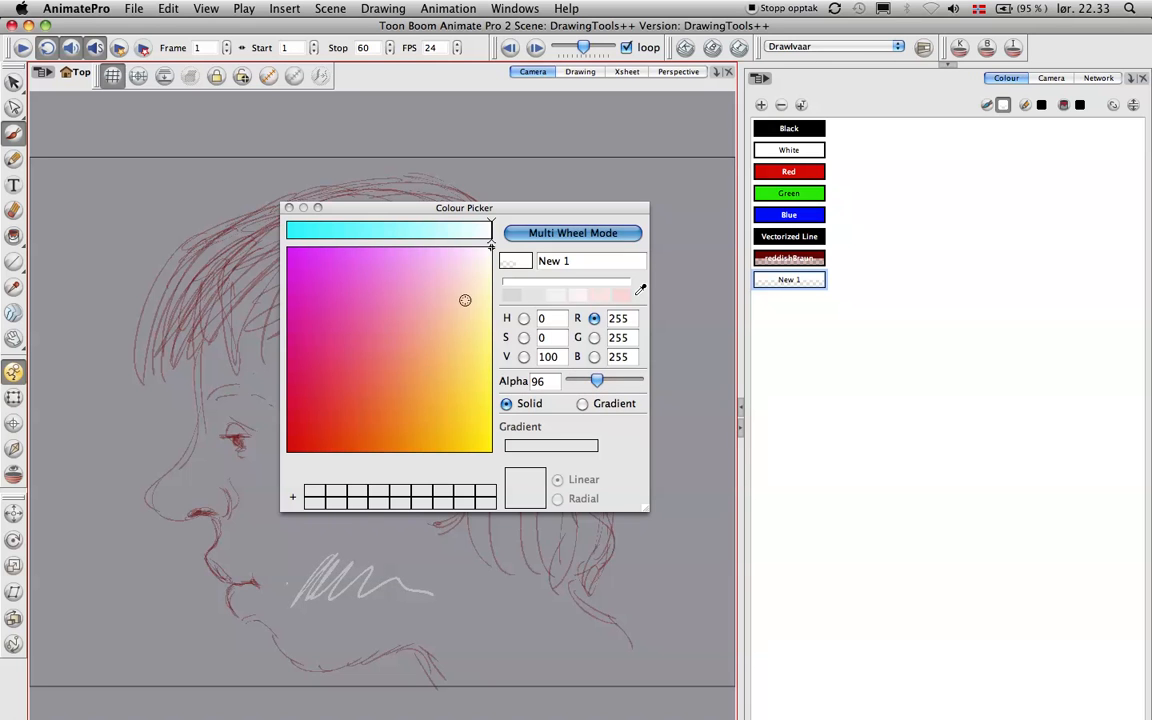
pyautogui.click(289, 207)
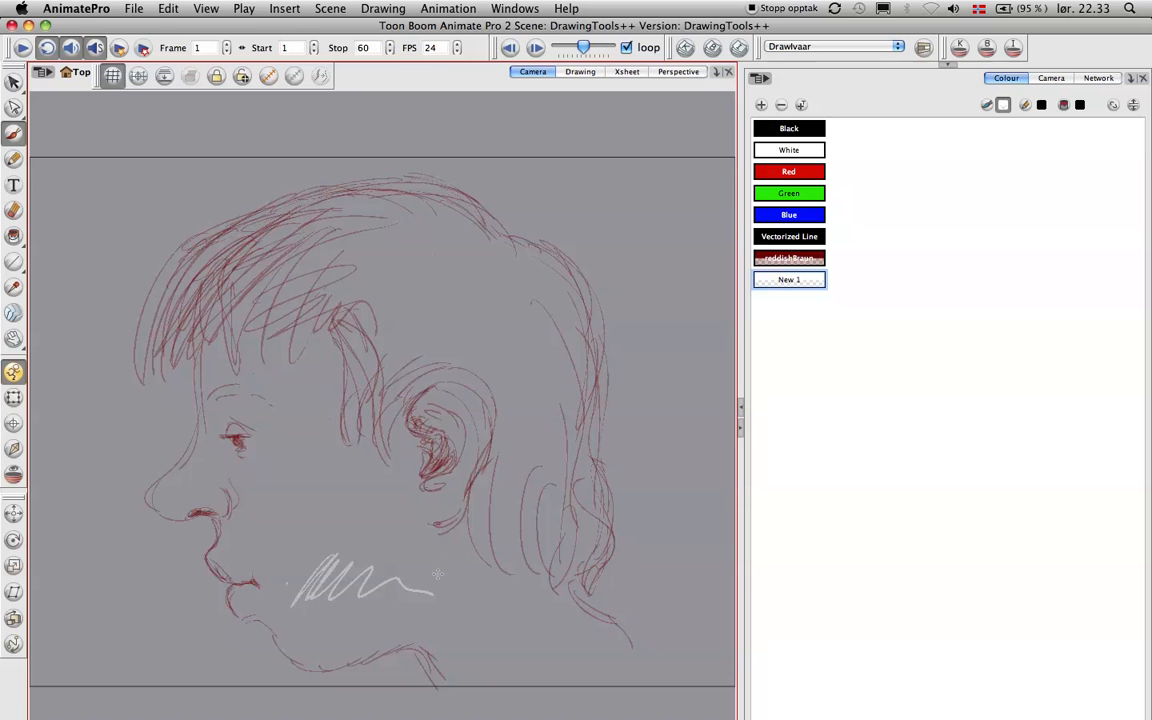
pyautogui.moveTo(453, 586)
pyautogui.mouseDown()
pyautogui.moveTo(306, 566)
pyautogui.moveTo(430, 552)
pyautogui.mouseUp()
pyautogui.press('Delete')
# Draw semi-transparent white highlights on the cheek, nose, lips and along the jaw.
pyautogui.moveTo(289, 455)
pyautogui.mouseDown()
pyautogui.moveTo(255, 515)
pyautogui.moveTo(262, 508)
pyautogui.mouseUp()
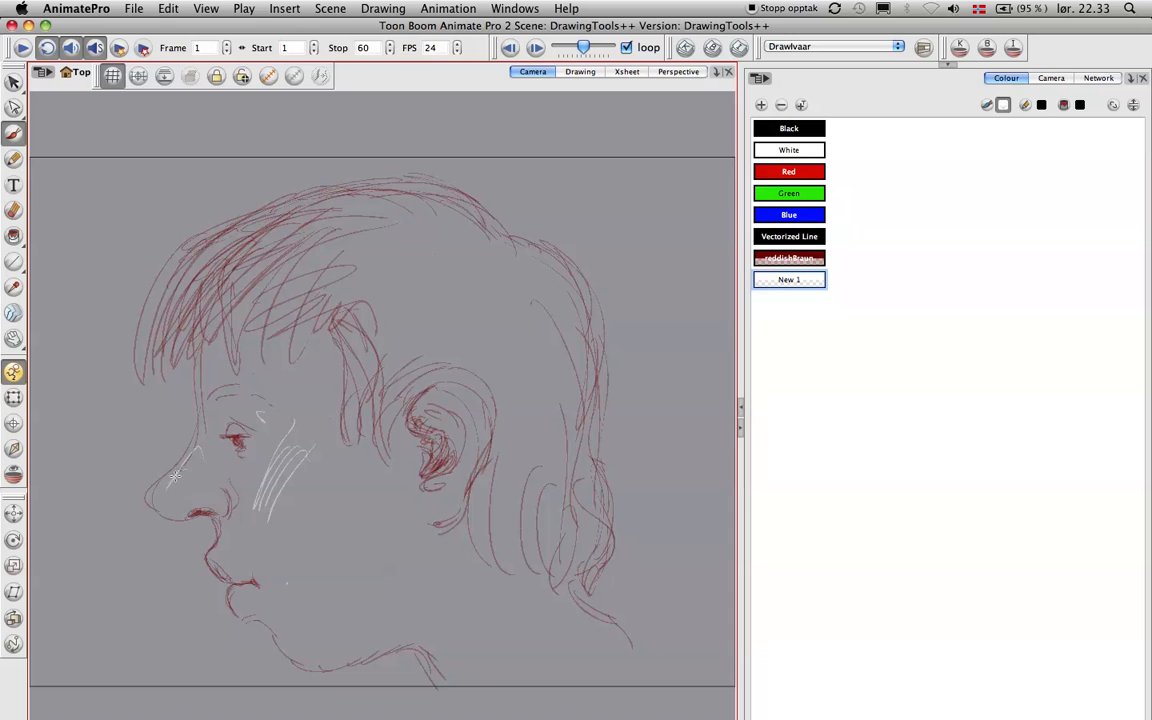
pyautogui.moveTo(233, 549)
pyautogui.mouseDown()
pyautogui.moveTo(243, 579)
pyautogui.moveTo(277, 590)
pyautogui.mouseUp()
pyautogui.moveTo(263, 578); pyautogui.dragTo(272, 598)
pyautogui.moveTo(243, 547)
pyautogui.mouseDown()
pyautogui.moveTo(238, 571)
pyautogui.moveTo(250, 574)
pyautogui.mouseUp()
pyautogui.moveTo(343, 477); pyautogui.dragTo(334, 530)
pyautogui.moveTo(373, 480); pyautogui.dragTo(340, 552)
pyautogui.moveTo(433, 535); pyautogui.dragTo(368, 628)
pyautogui.moveTo(417, 517)
pyautogui.mouseDown()
pyautogui.moveTo(384, 628)
pyautogui.moveTo(430, 560)
pyautogui.moveTo(303, 657)
pyautogui.mouseUp()
pyautogui.moveTo(430, 545)
pyautogui.mouseDown()
pyautogui.moveTo(404, 606)
pyautogui.moveTo(345, 663)
pyautogui.mouseUp()
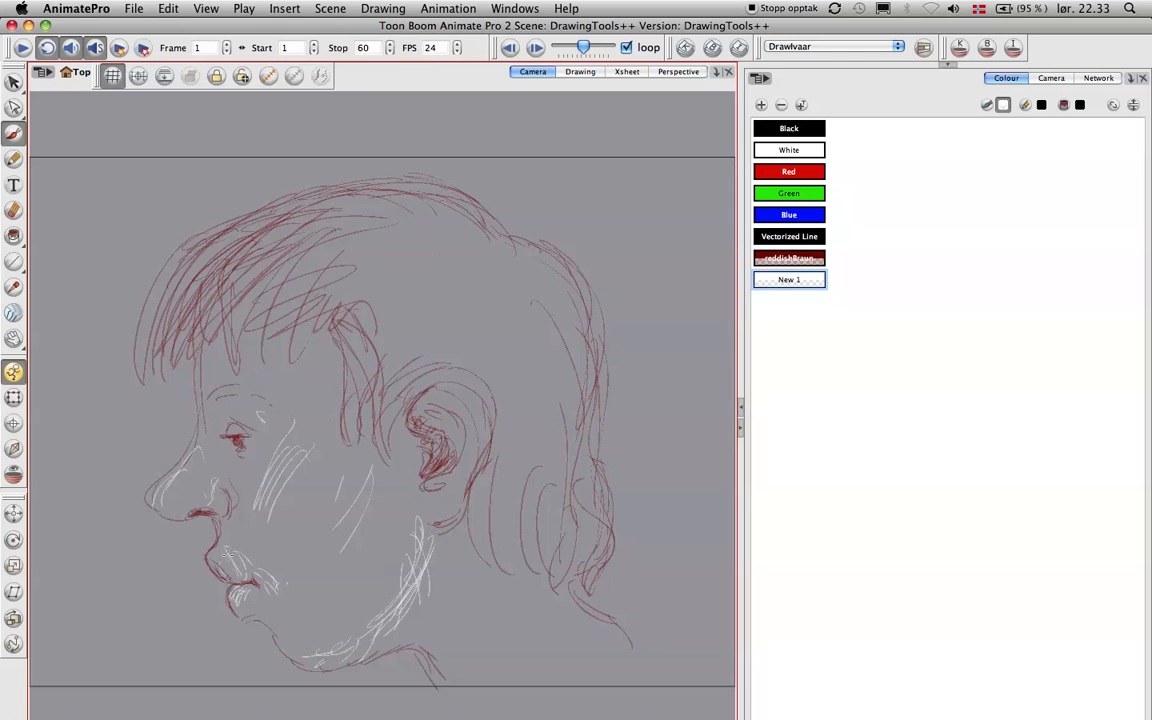
# Add white highlight strokes along the front of the fringe and from the crown down to the temple.
pyautogui.moveTo(243, 229); pyautogui.dragTo(163, 315)
pyautogui.moveTo(296, 215); pyautogui.dragTo(216, 260)
pyautogui.moveTo(385, 205); pyautogui.dragTo(291, 285)
pyautogui.moveTo(420, 212); pyautogui.dragTo(355, 295)
pyautogui.moveTo(373, 223); pyautogui.dragTo(318, 324)
pyautogui.moveTo(387, 251); pyautogui.dragTo(332, 374)
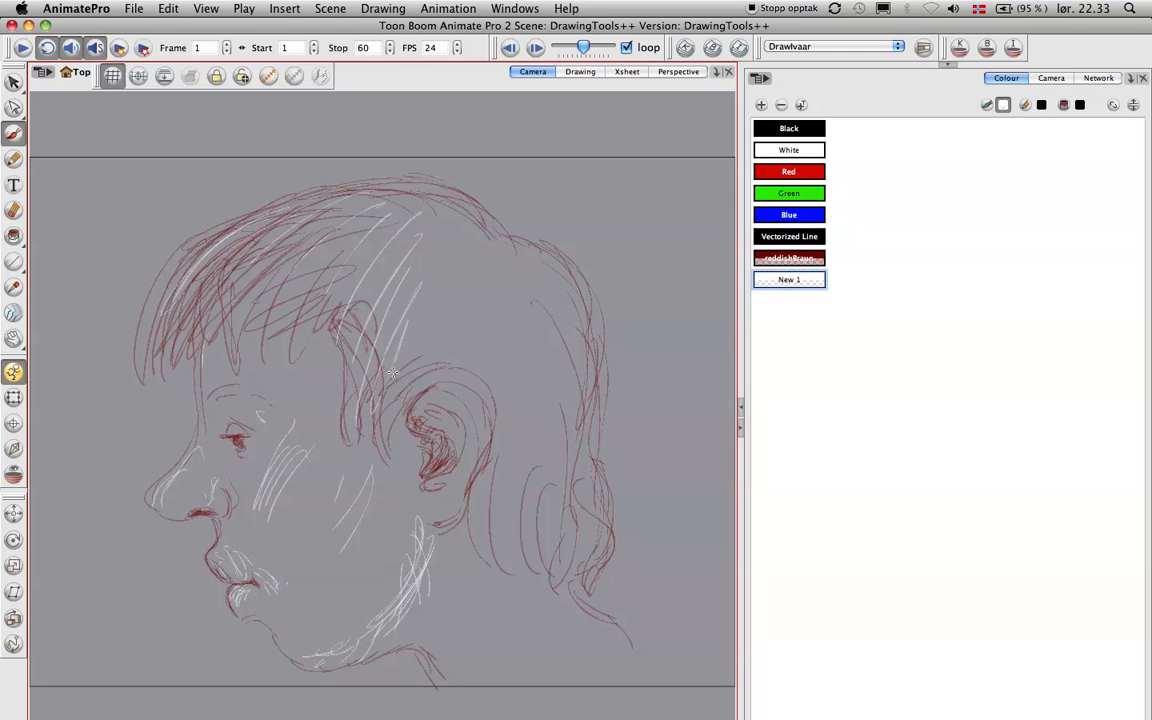
# Draw long white highlight strokes down the hair at the back of the head and behind the ear.
pyautogui.moveTo(495, 262); pyautogui.dragTo(540, 420)
pyautogui.moveTo(545, 310); pyautogui.dragTo(555, 480)
pyautogui.moveTo(570, 330)
pyautogui.mouseDown()
pyautogui.moveTo(592, 524)
pyautogui.moveTo(573, 578)
pyautogui.mouseUp()
pyautogui.moveTo(577, 490); pyautogui.dragTo(552, 552)
pyautogui.moveTo(532, 485); pyautogui.dragTo(502, 535)
pyautogui.moveTo(531, 435); pyautogui.dragTo(511, 479)
# Fill in white highlights above the ear, through the fringe, and along the top and upper back of the hair.
pyautogui.moveTo(476, 260); pyautogui.dragTo(375, 363)
pyautogui.moveTo(382, 250); pyautogui.dragTo(305, 322)
pyautogui.moveTo(344, 250); pyautogui.dragTo(273, 344)
pyautogui.moveTo(312, 240); pyautogui.dragTo(237, 358)
pyautogui.moveTo(283, 253); pyautogui.dragTo(207, 358)
pyautogui.moveTo(233, 262)
pyautogui.mouseDown()
pyautogui.moveTo(166, 370)
pyautogui.moveTo(232, 244)
pyautogui.moveTo(188, 303)
pyautogui.mouseUp()
pyautogui.moveTo(419, 213)
pyautogui.mouseDown()
pyautogui.moveTo(374, 262)
pyautogui.moveTo(458, 236)
pyautogui.mouseUp()
pyautogui.moveTo(420, 213); pyautogui.dragTo(545, 275)
pyautogui.moveTo(515, 300); pyautogui.dragTo(522, 340)
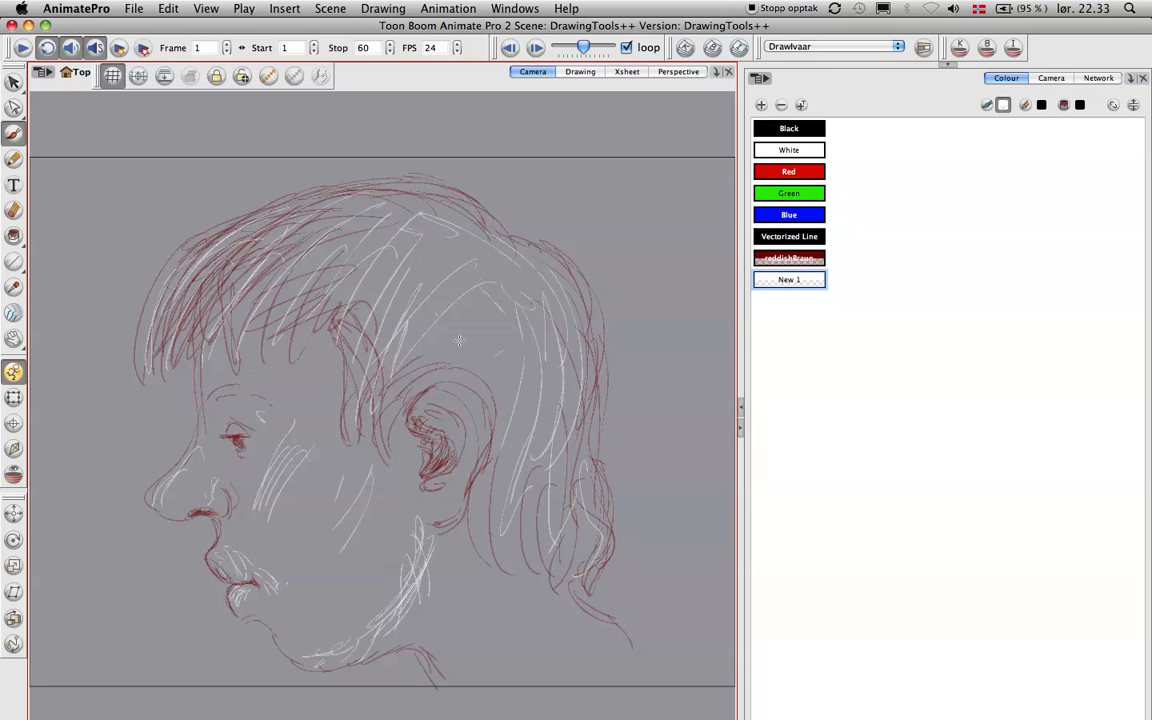
# Add a new black colour swatch with alpha 46, trying it out with a diagonal brush stroke on the lower cheek.
pyautogui.click(789, 128)
pyautogui.click(761, 105)
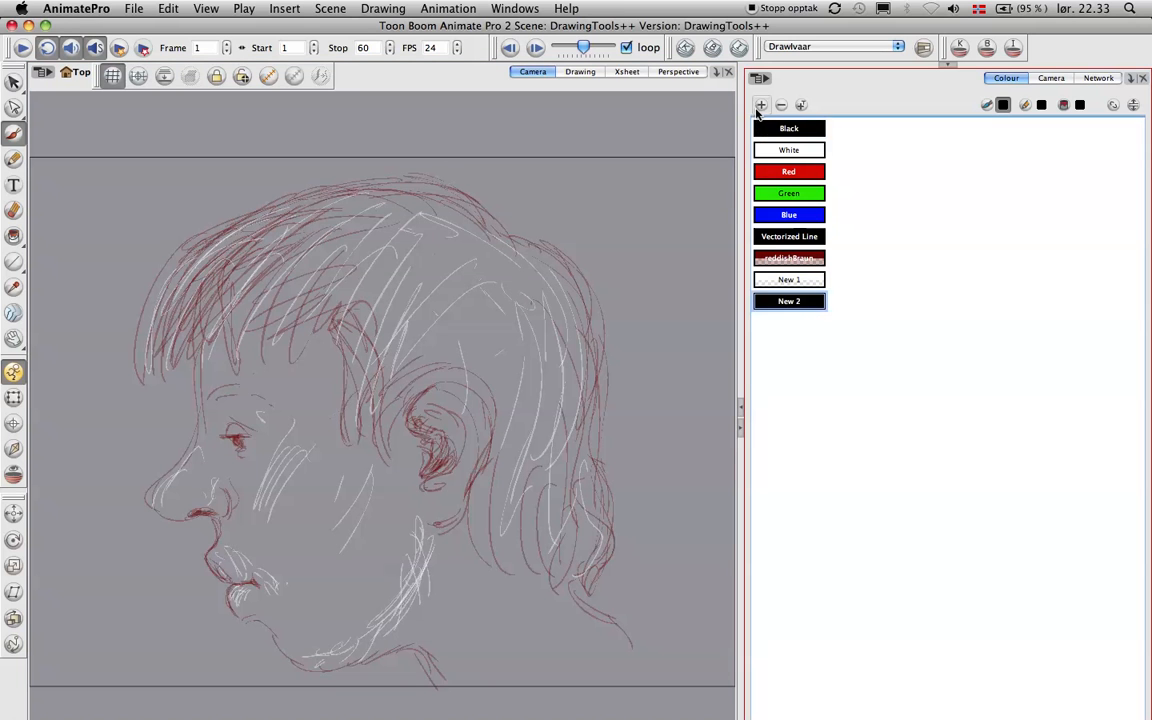
pyautogui.doubleClick(758, 303)
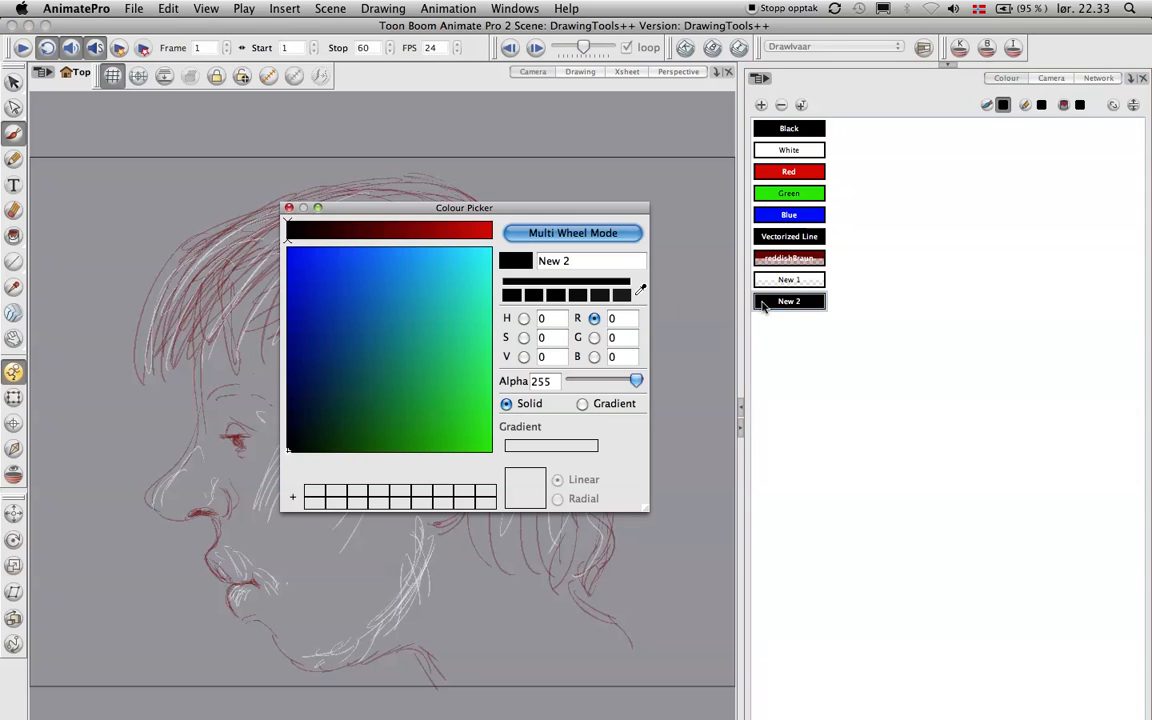
pyautogui.moveTo(636, 382); pyautogui.dragTo(601, 385)
pyautogui.click(294, 562)
pyautogui.moveTo(346, 555); pyautogui.dragTo(284, 629)
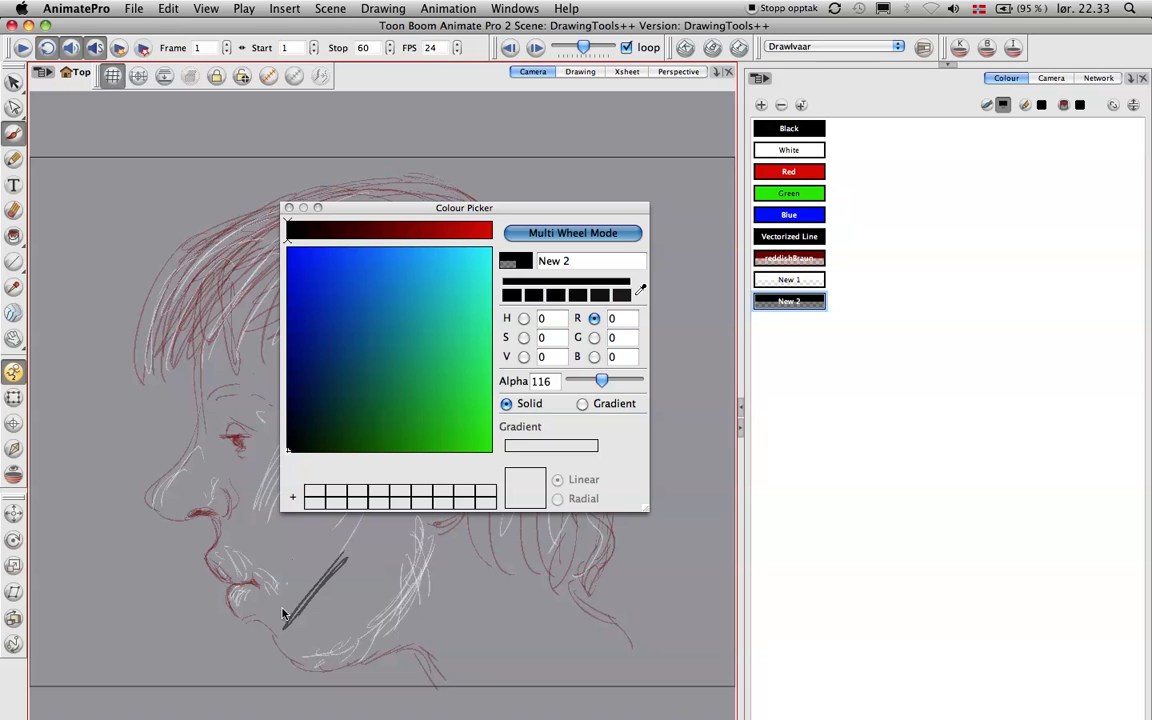
pyautogui.moveTo(601, 381); pyautogui.dragTo(584, 381)
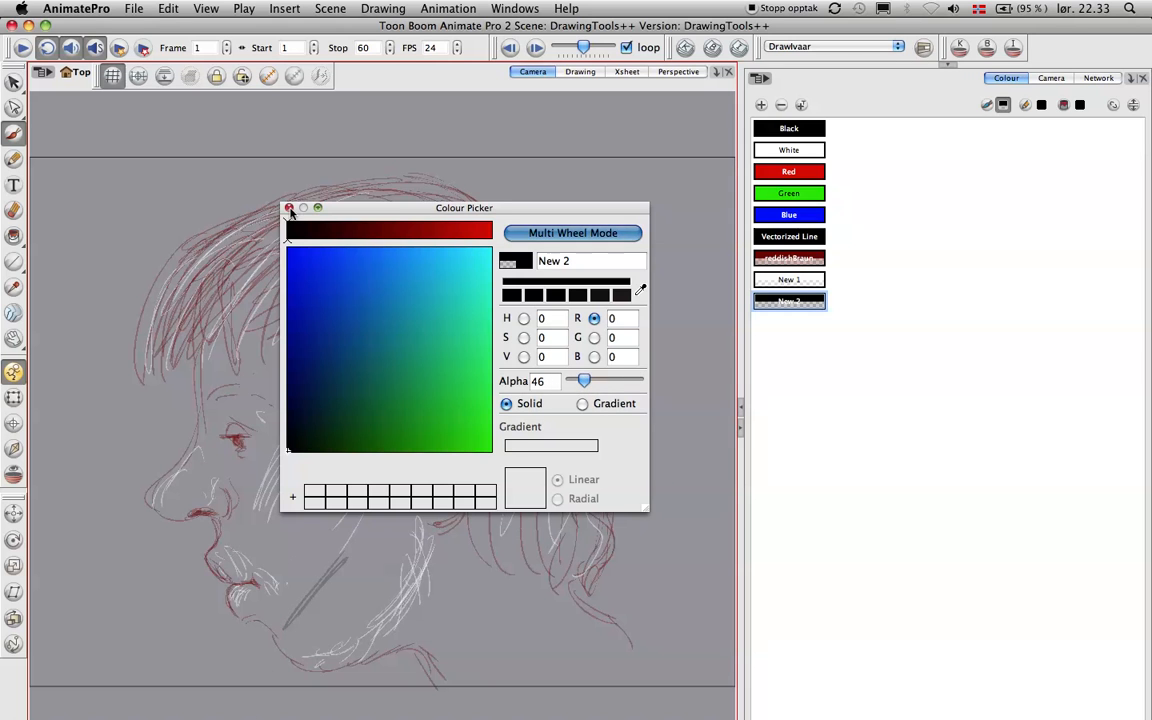
pyautogui.click(289, 208)
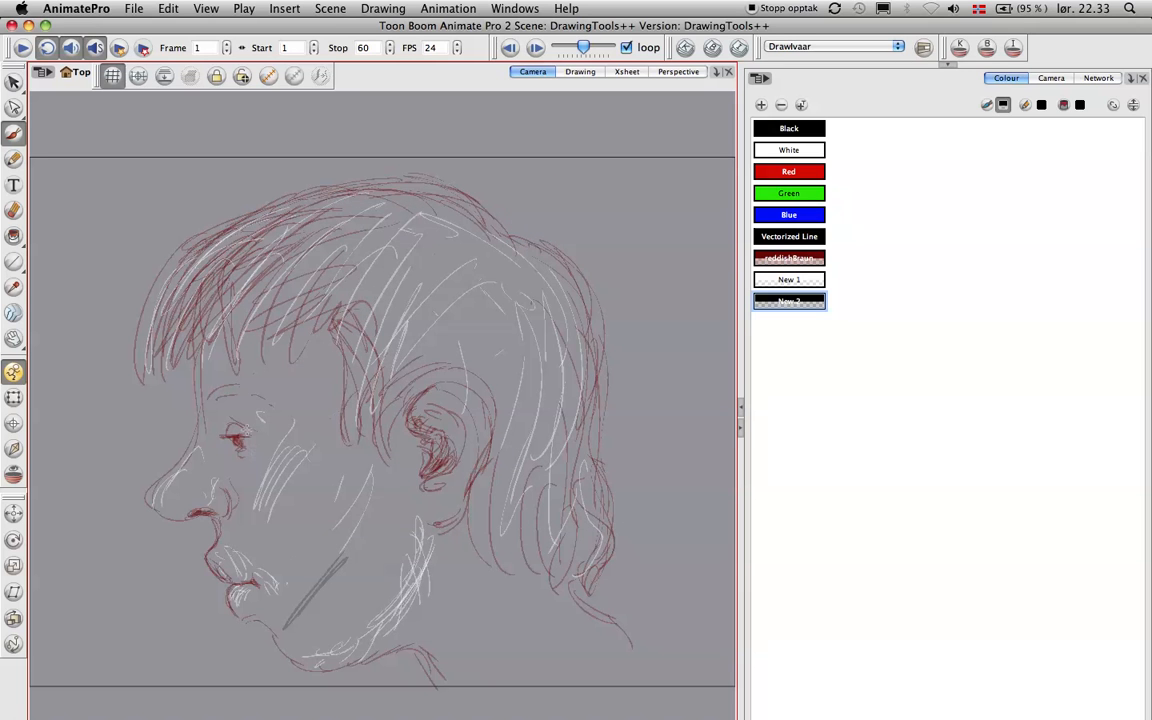
# Try painting semi-transparent black shadows around the eye and beside the nose, and undo those strokes.
pyautogui.moveTo(216, 414)
pyautogui.mouseDown()
pyautogui.moveTo(273, 443)
pyautogui.moveTo(224, 427)
pyautogui.moveTo(216, 458)
pyautogui.moveTo(272, 427)
pyautogui.moveTo(246, 495)
pyautogui.moveTo(232, 481)
pyautogui.moveTo(217, 486)
pyautogui.moveTo(239, 547)
pyautogui.mouseUp()
pyautogui.moveTo(249, 508); pyautogui.dragTo(251, 537)
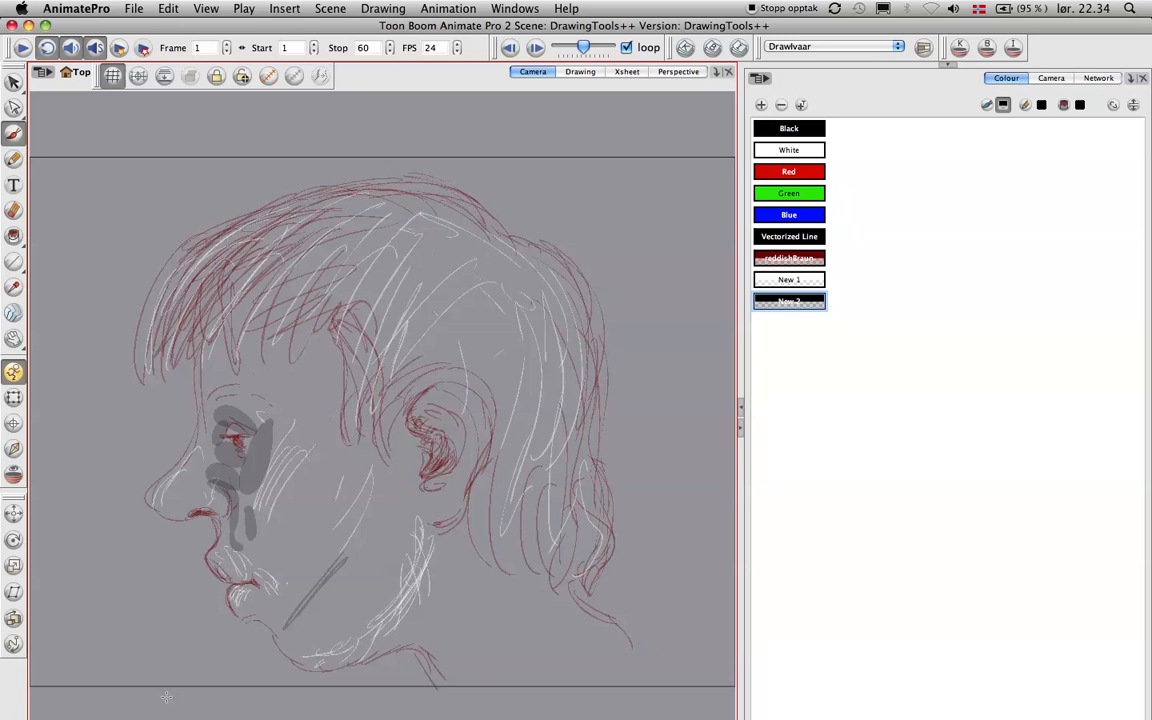
pyautogui.press('super+z')
pyautogui.press('super+z')
pyautogui.press('super+z')
pyautogui.press('super+z')
pyautogui.press('super+z')
pyautogui.press('super+z')
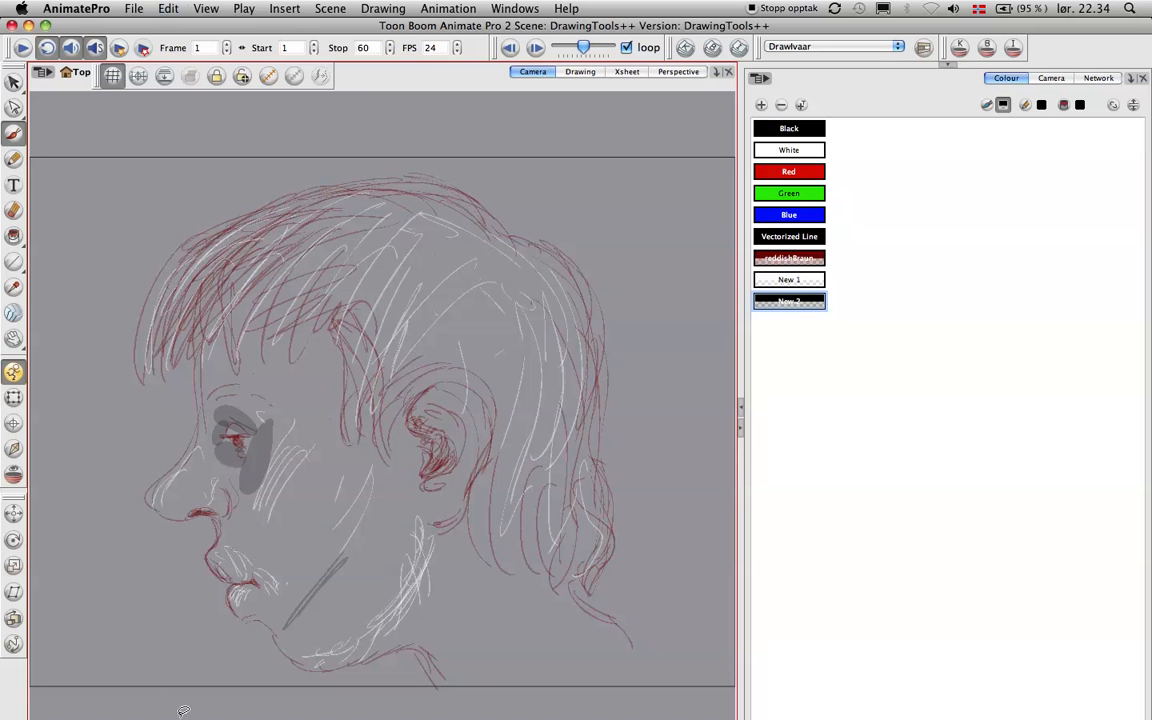
pyautogui.press('super+z')
# Add a new drawing layer above the Colour-Card and undo the test stroke on the cheek of the Drawing layer.
pyautogui.click(995, 310)
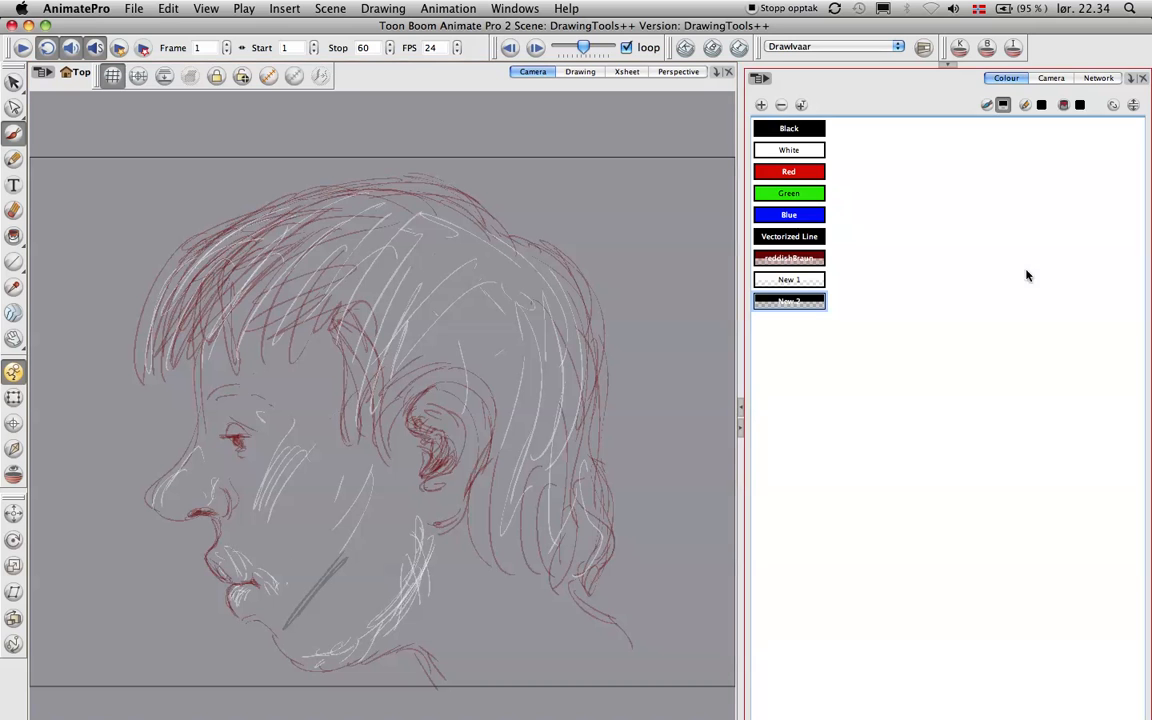
pyautogui.click(947, 67)
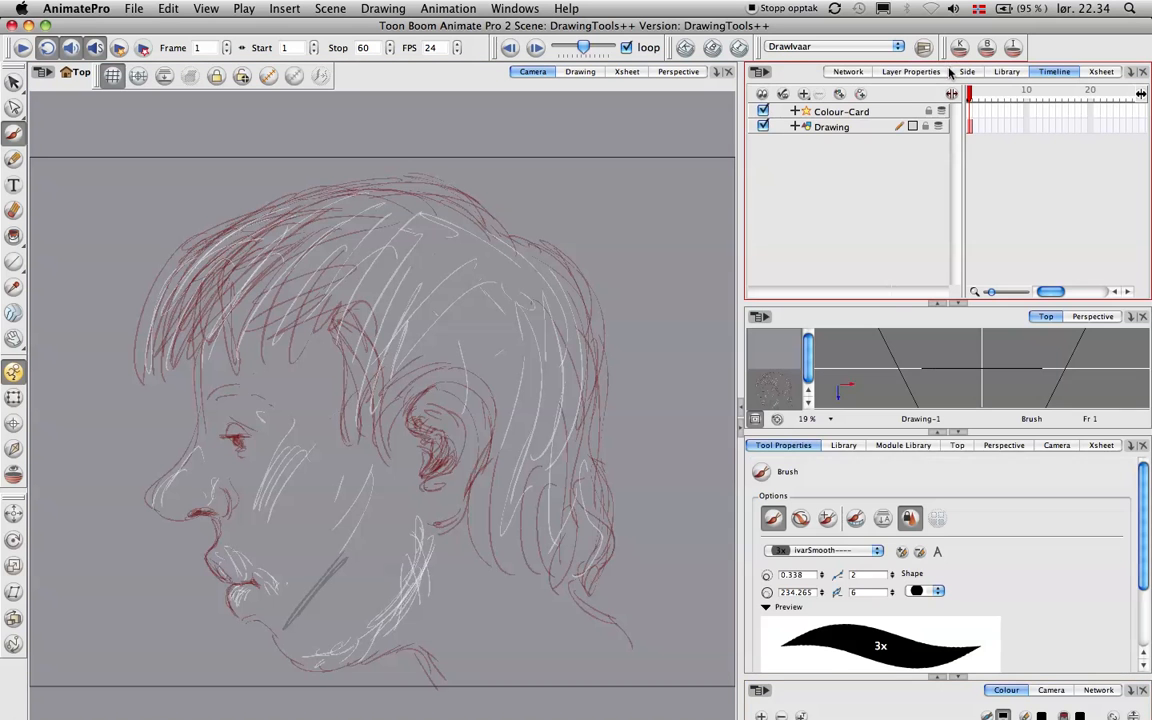
pyautogui.click(840, 96)
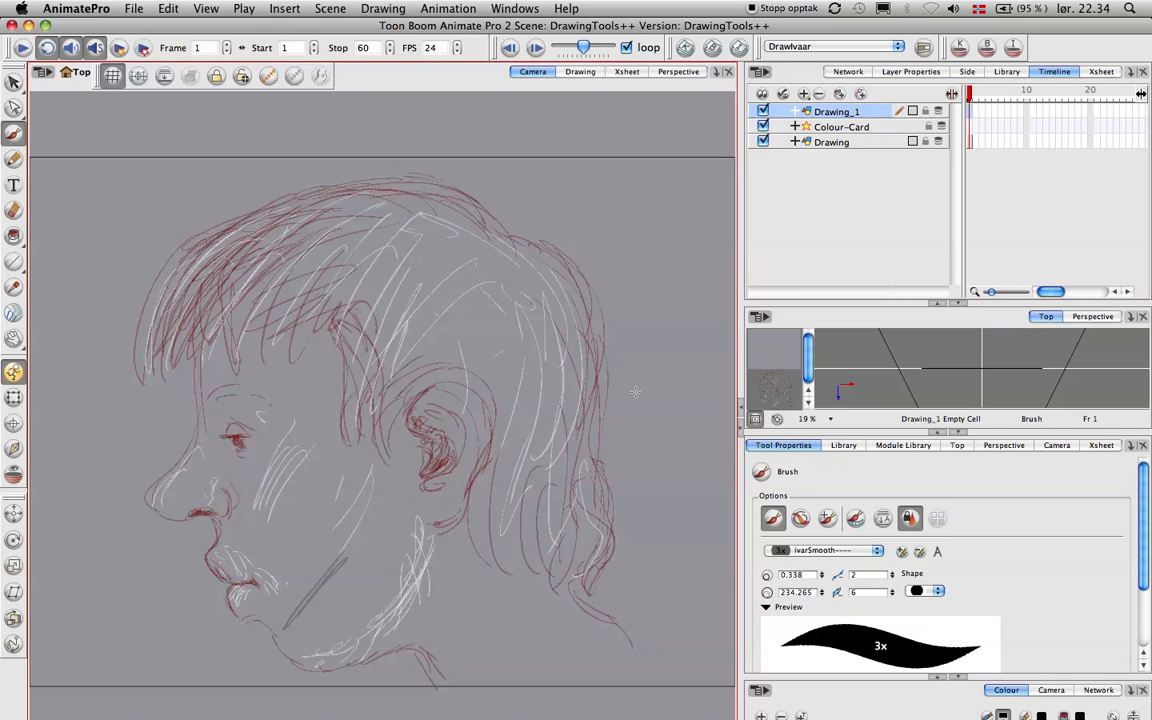
pyautogui.click(975, 142)
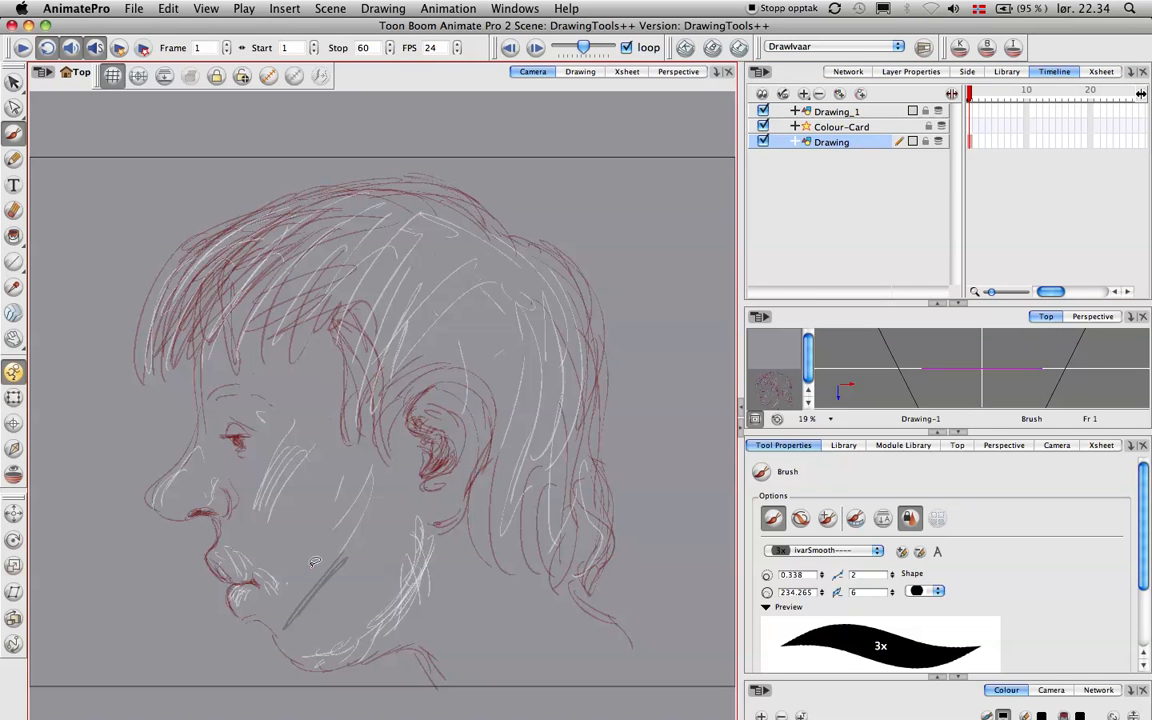
pyautogui.press('super+z')
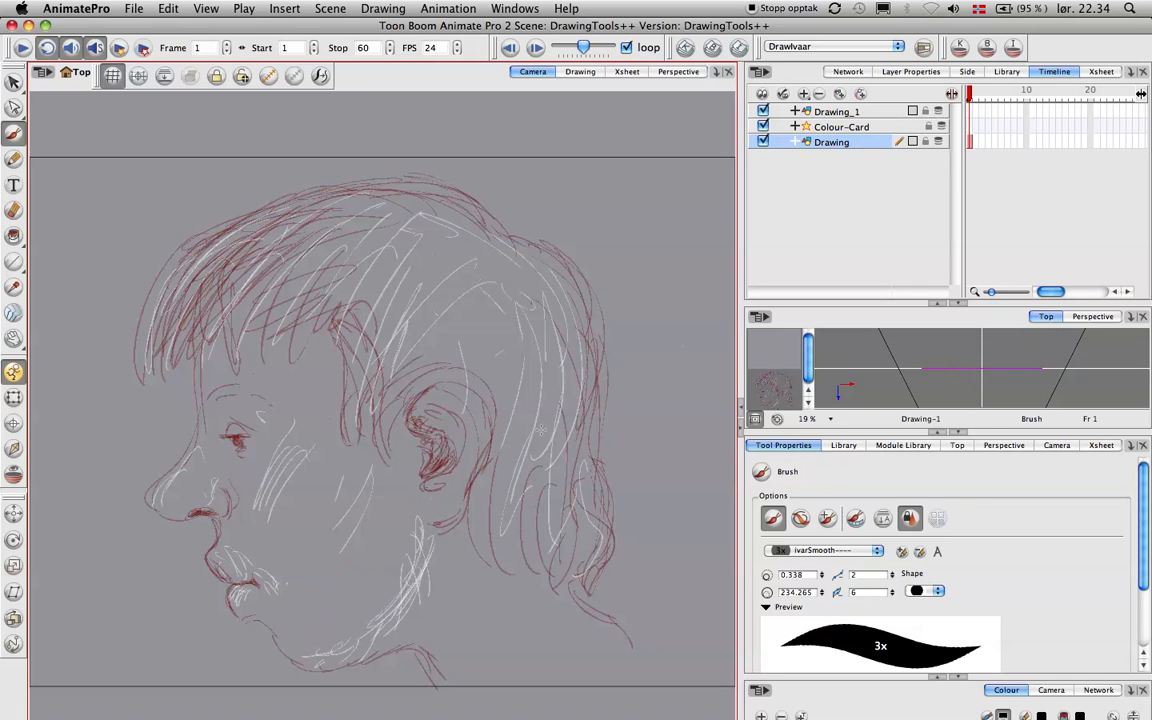
# Paint a shadow around the eye on the Drawing_1 layer and move that layer below the Drawing layer.
pyautogui.click(971, 108)
pyautogui.moveTo(228, 410)
pyautogui.mouseDown()
pyautogui.moveTo(268, 442)
pyautogui.moveTo(245, 419)
pyautogui.moveTo(226, 468)
pyautogui.mouseUp()
pyautogui.moveTo(785, 113)
pyautogui.mouseDown()
pyautogui.moveTo(797, 180)
pyautogui.moveTo(797, 150)
pyautogui.mouseUp()
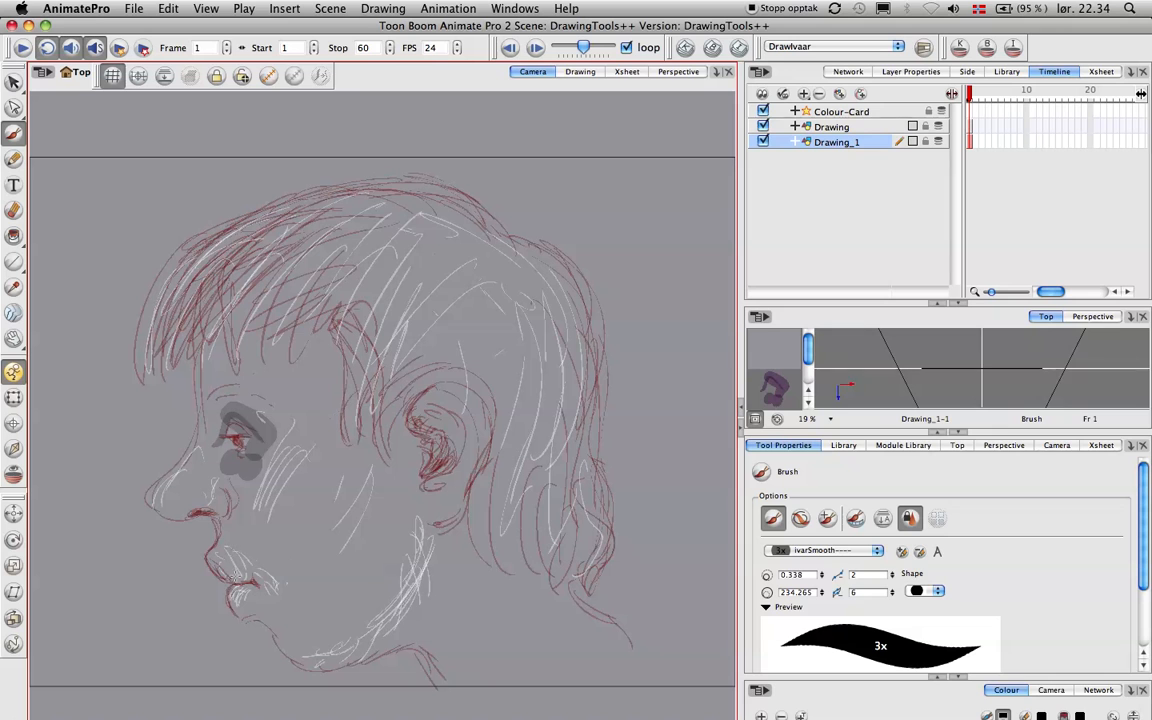
# Paint semi-transparent shadows under the nose, on the lips, along the chin and neck, and at the nape.
pyautogui.moveTo(170, 513)
pyautogui.mouseDown()
pyautogui.moveTo(152, 505)
pyautogui.moveTo(200, 510)
pyautogui.moveTo(204, 523)
pyautogui.mouseUp()
pyautogui.moveTo(218, 568); pyautogui.dragTo(252, 578)
pyautogui.moveTo(257, 623)
pyautogui.mouseDown()
pyautogui.moveTo(300, 655)
pyautogui.moveTo(390, 645)
pyautogui.moveTo(426, 624)
pyautogui.moveTo(458, 681)
pyautogui.moveTo(482, 669)
pyautogui.moveTo(488, 626)
pyautogui.mouseUp()
pyautogui.moveTo(619, 632)
pyautogui.mouseDown()
pyautogui.moveTo(567, 586)
pyautogui.moveTo(591, 612)
pyautogui.mouseUp()
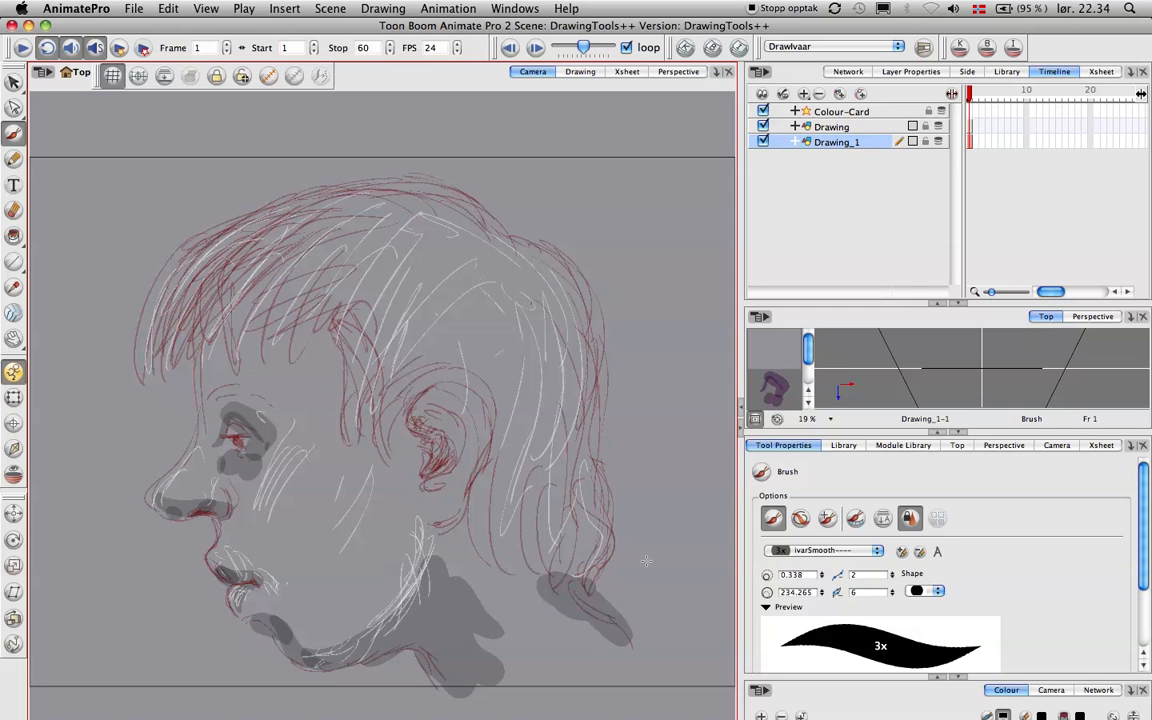
# Flatten all the shadow strokes on Drawing_1 into one even tone and turn on the brush's Auto-Flatten mode.
pyautogui.press('super+a')
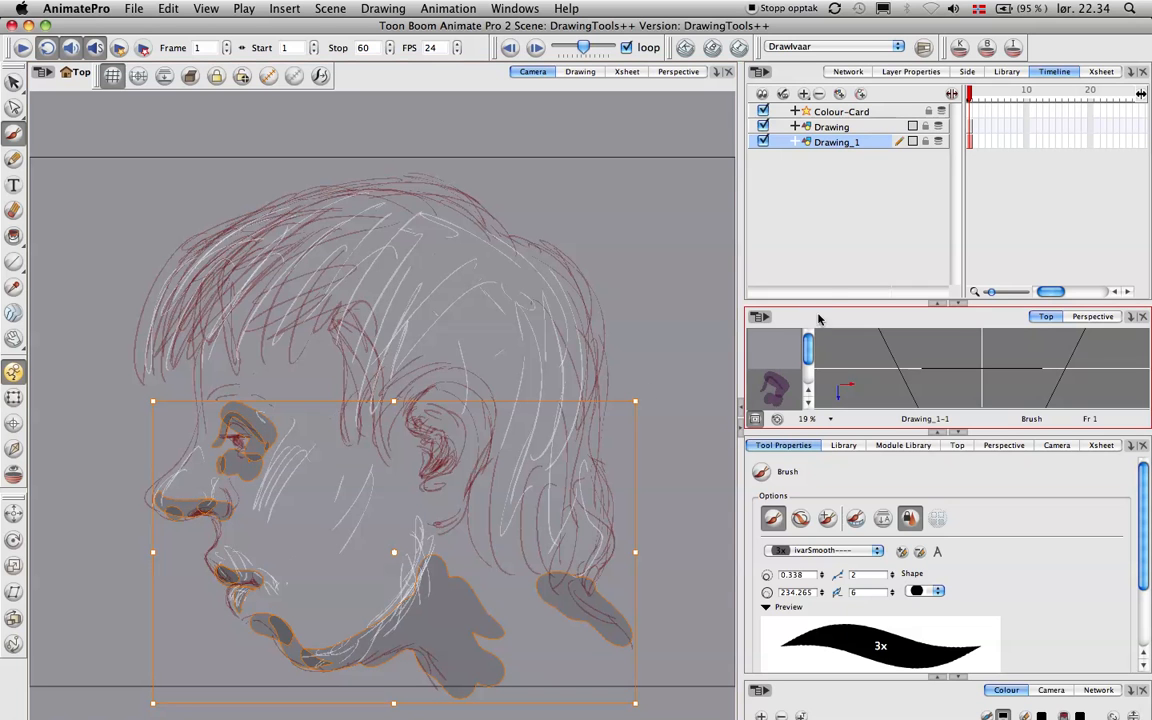
pyautogui.click(750, 347)
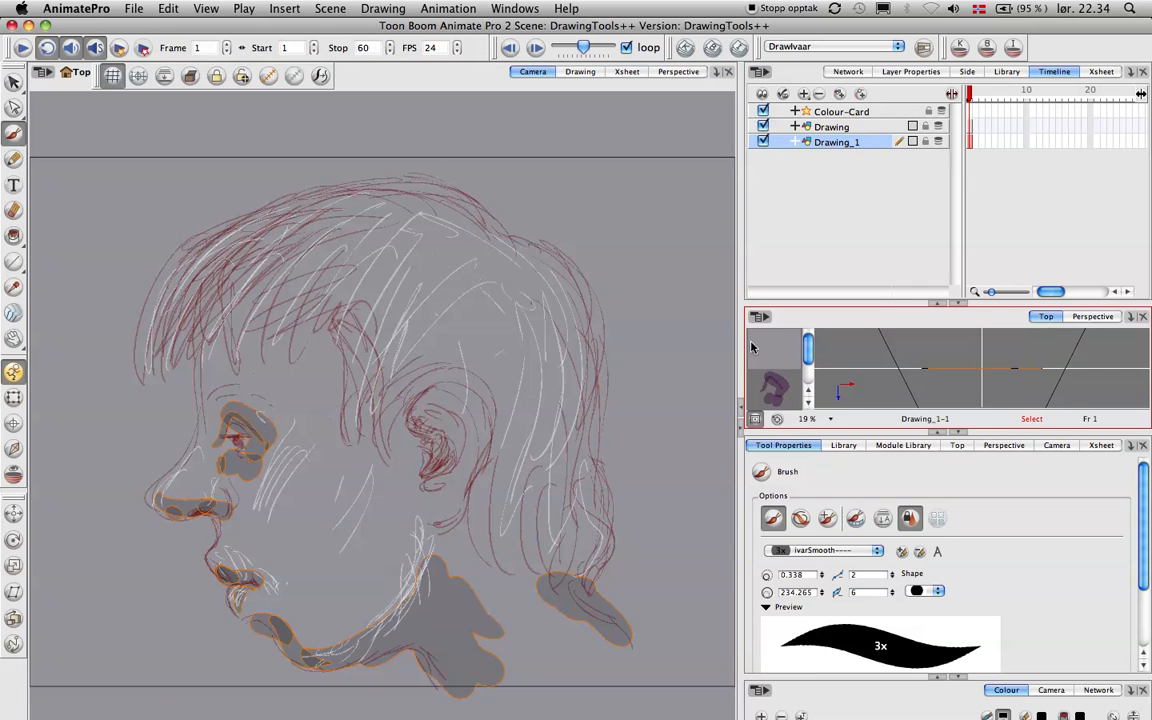
pyautogui.click(676, 383)
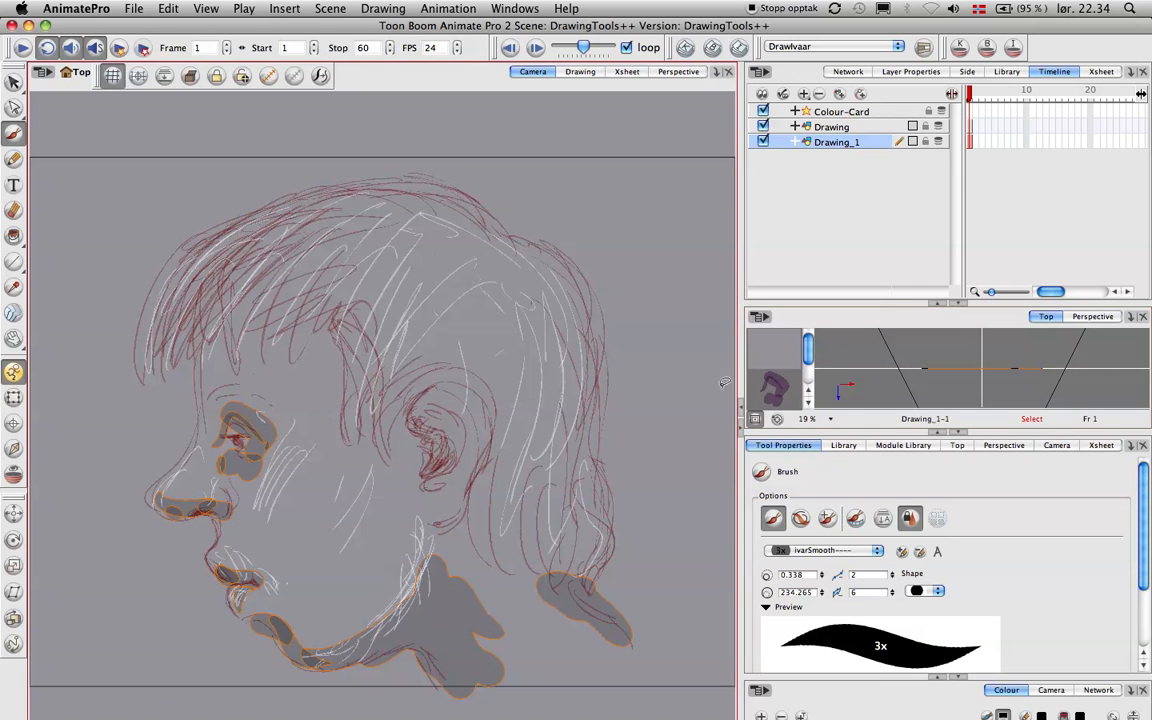
pyautogui.click(676, 330)
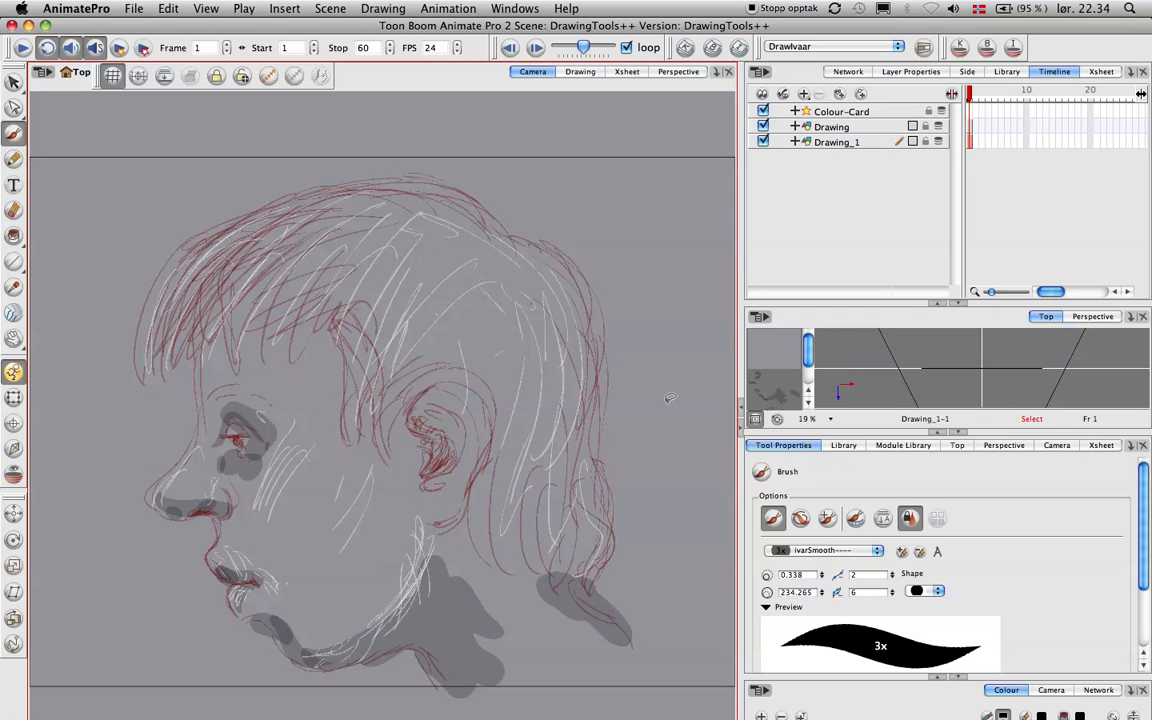
pyautogui.press('super+a')
pyautogui.press('Escape')
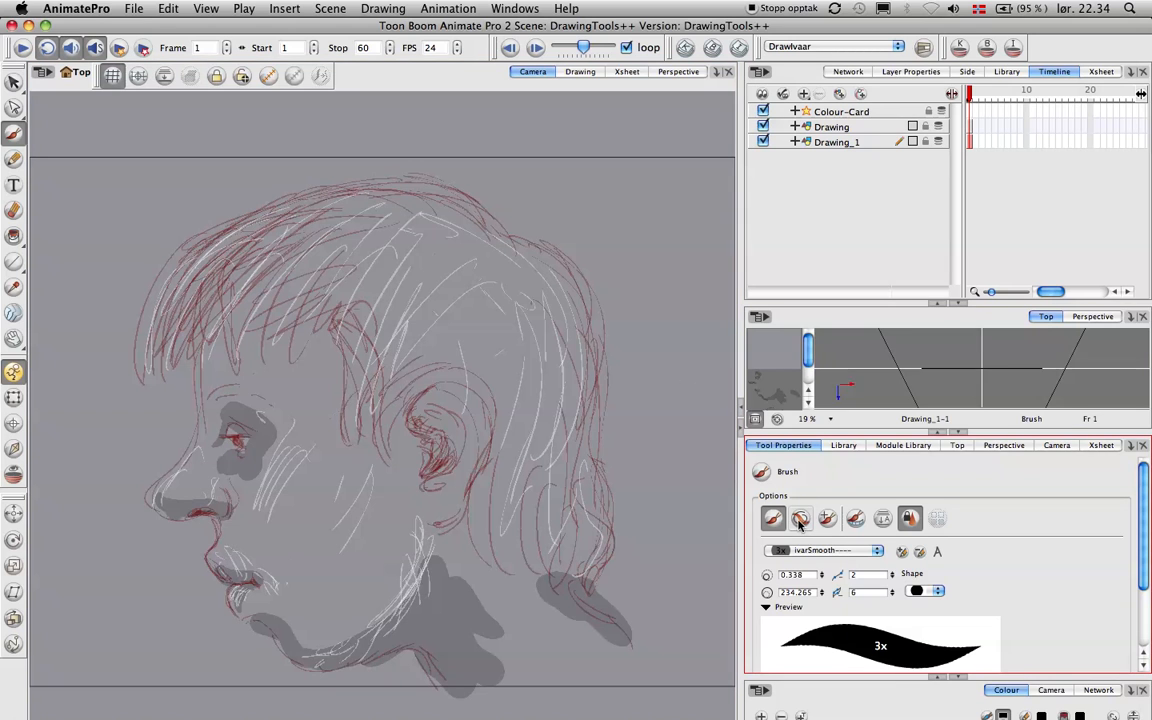
pyautogui.click(880, 520)
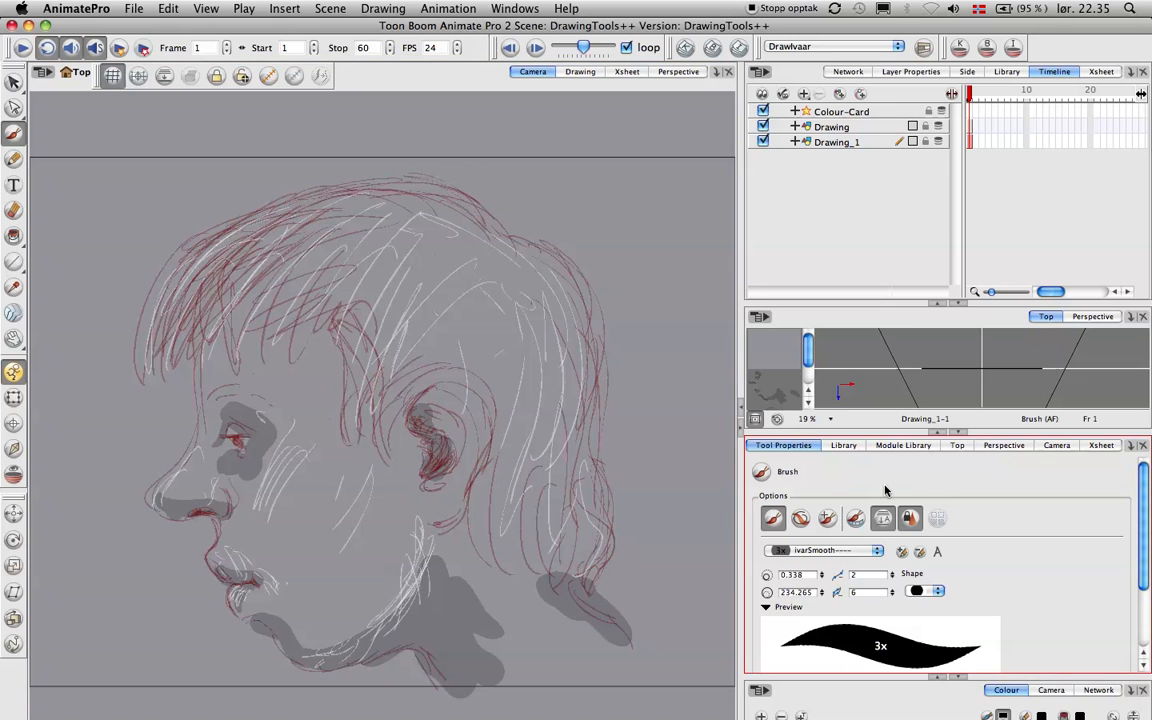
# Paint flattened shadows in and around the ear, on the cheek, under the fringe, in the back hair and along the jaw and neck.
pyautogui.moveTo(415, 430)
pyautogui.mouseDown()
pyautogui.moveTo(434, 463)
pyautogui.moveTo(410, 445)
pyautogui.moveTo(434, 462)
pyautogui.moveTo(433, 437)
pyautogui.mouseUp()
pyautogui.moveTo(441, 391)
pyautogui.mouseDown()
pyautogui.moveTo(462, 400)
pyautogui.moveTo(494, 478)
pyautogui.moveTo(464, 538)
pyautogui.mouseUp()
pyautogui.moveTo(443, 532)
pyautogui.mouseDown()
pyautogui.moveTo(452, 542)
pyautogui.moveTo(440, 505)
pyautogui.moveTo(485, 550)
pyautogui.moveTo(540, 520)
pyautogui.moveTo(556, 398)
pyautogui.mouseUp()
pyautogui.moveTo(378, 481)
pyautogui.mouseDown()
pyautogui.moveTo(378, 537)
pyautogui.moveTo(415, 500)
pyautogui.moveTo(408, 404)
pyautogui.moveTo(190, 330)
pyautogui.moveTo(195, 405)
pyautogui.mouseUp()
pyautogui.moveTo(200, 495); pyautogui.dragTo(225, 502)
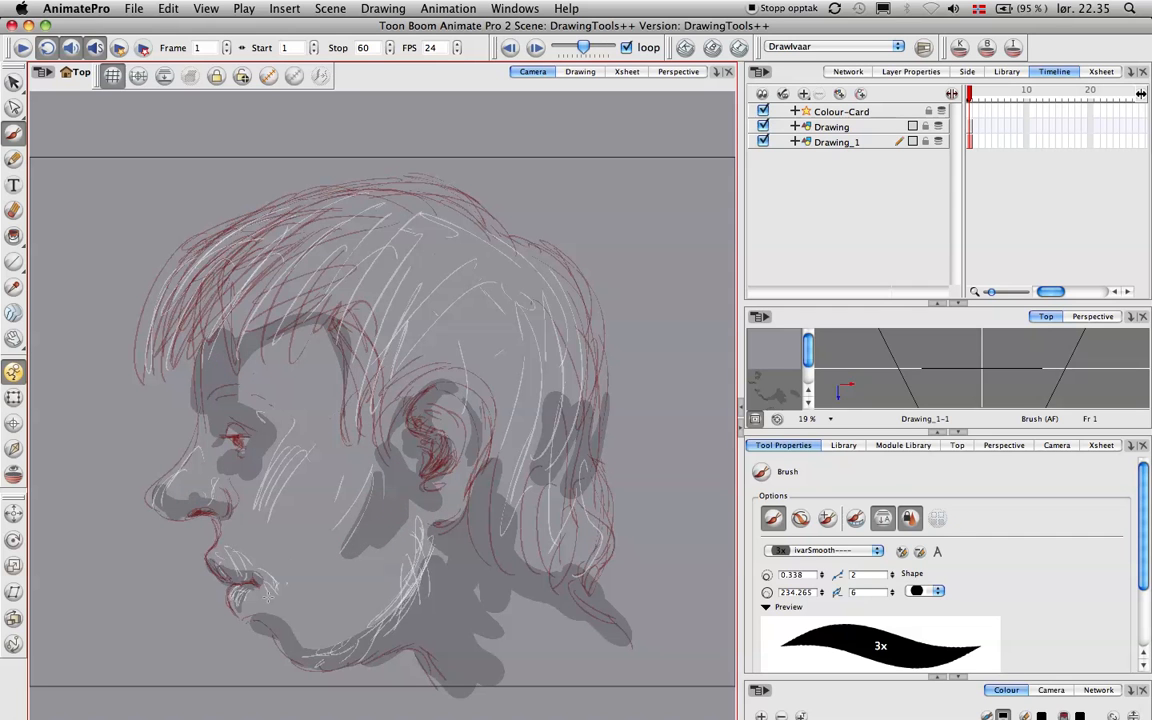
pyautogui.moveTo(308, 650)
pyautogui.mouseDown()
pyautogui.moveTo(257, 638)
pyautogui.moveTo(294, 668)
pyautogui.mouseUp()
pyautogui.moveTo(408, 668)
pyautogui.mouseDown()
pyautogui.moveTo(382, 667)
pyautogui.moveTo(437, 695)
pyautogui.mouseUp()
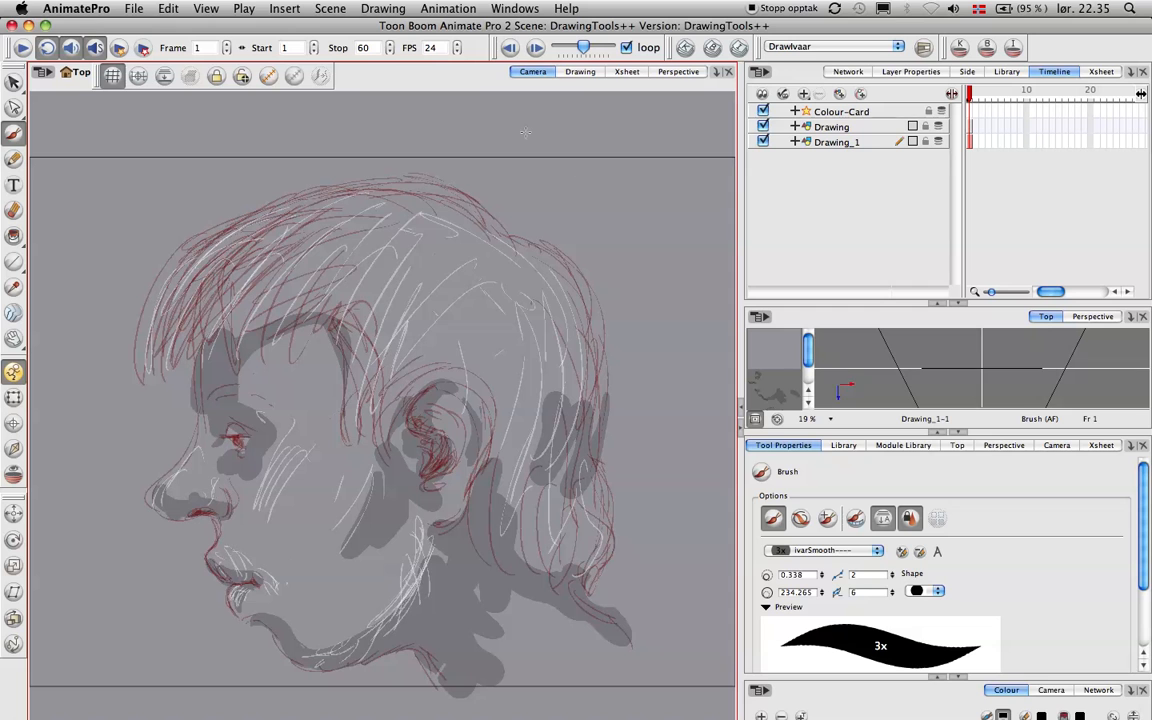
# Show the drawing in the full-screen Drawing view and toggle the preview of line art and colour art.
pyautogui.click(580, 71)
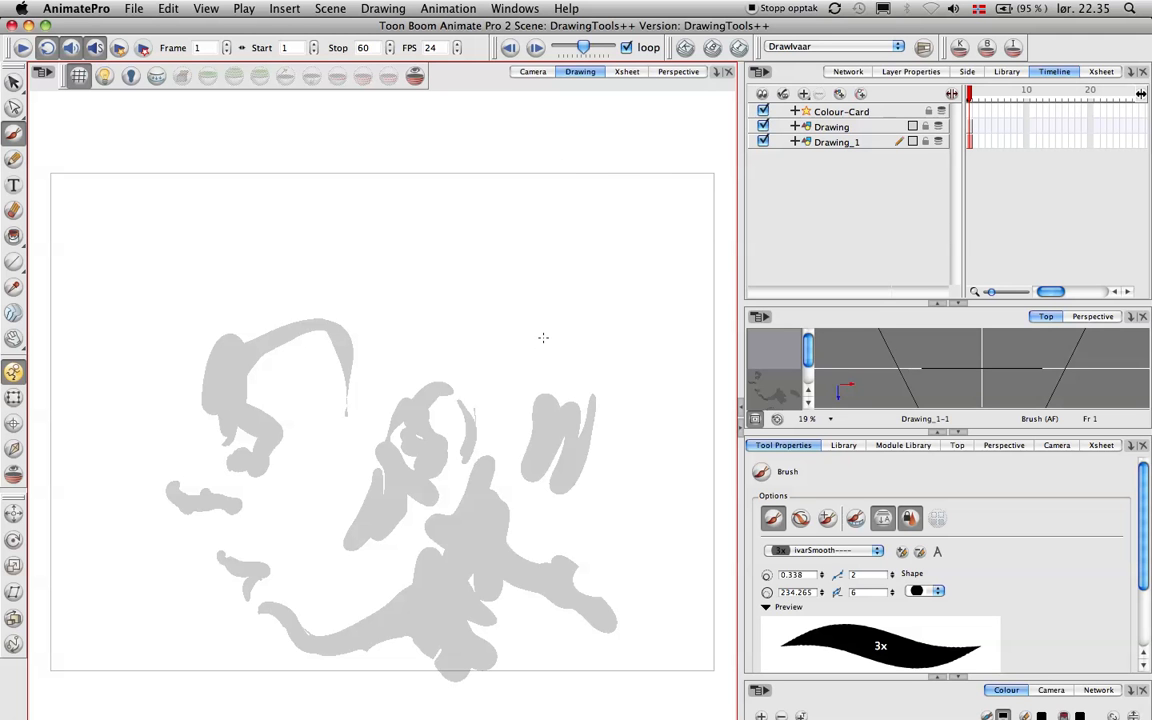
pyautogui.press('super+f')
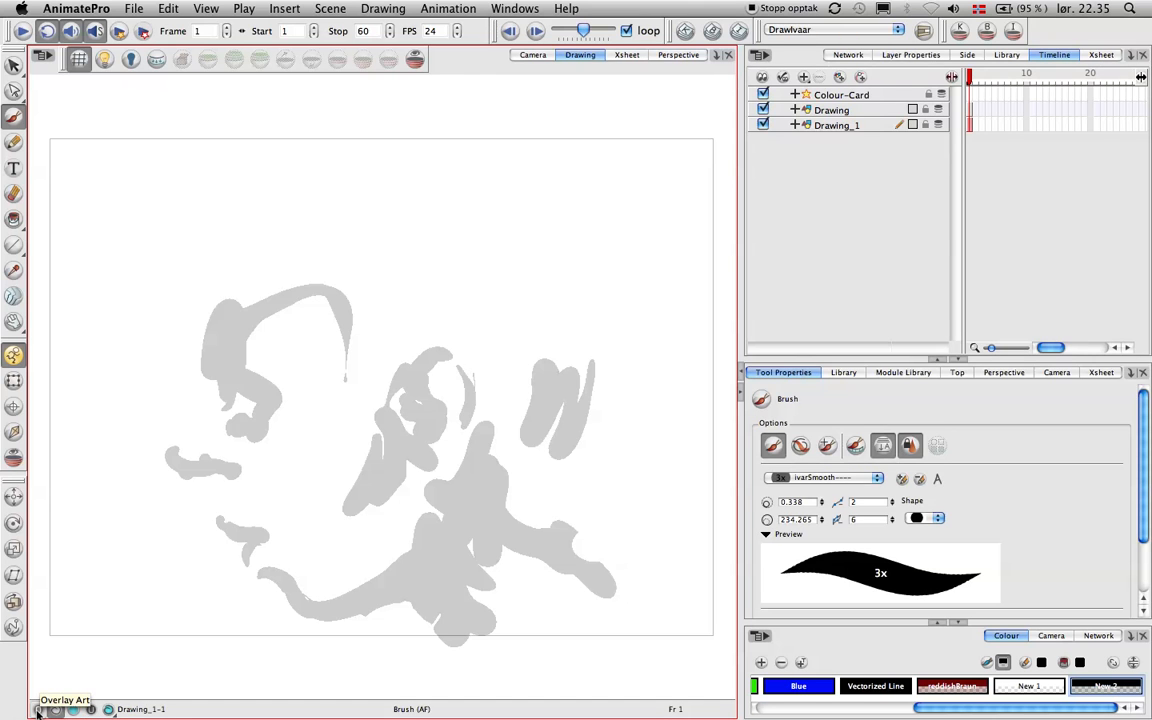
pyautogui.click(109, 711)
pyautogui.click(109, 711)
# Hide the Colour-Card and Drawing_1 layers, and switch the Drawing layer to Colour Art with its line art previewed.
pyautogui.click(770, 186)
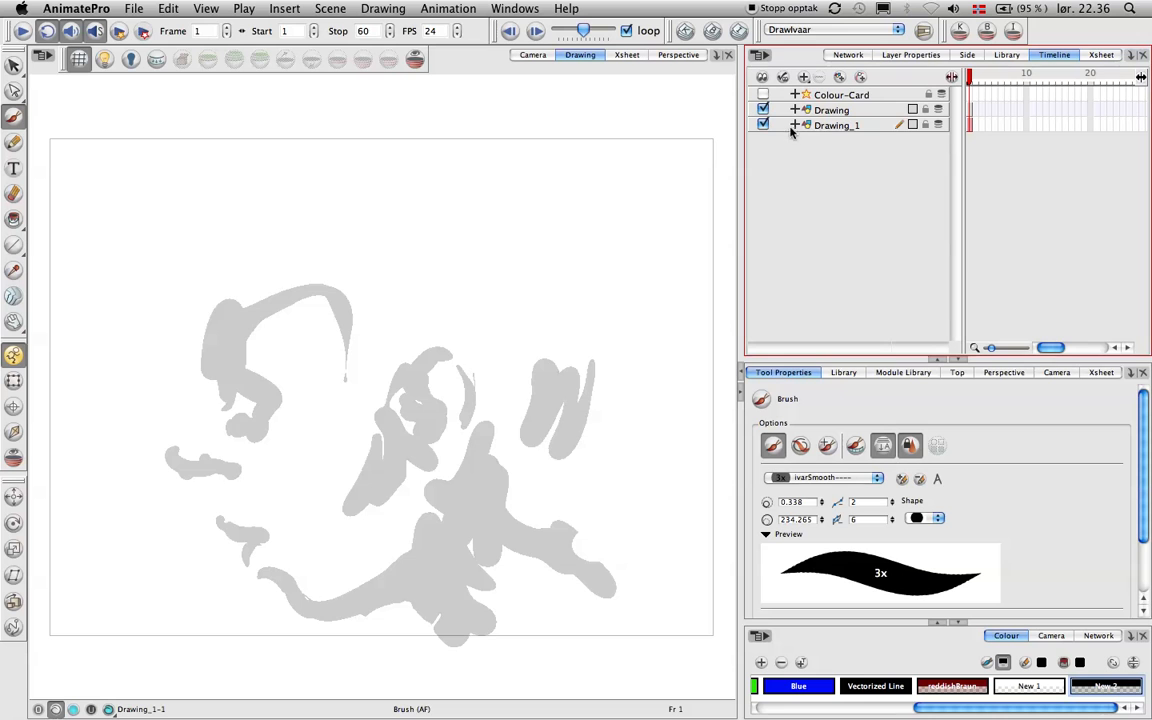
pyautogui.click(969, 111)
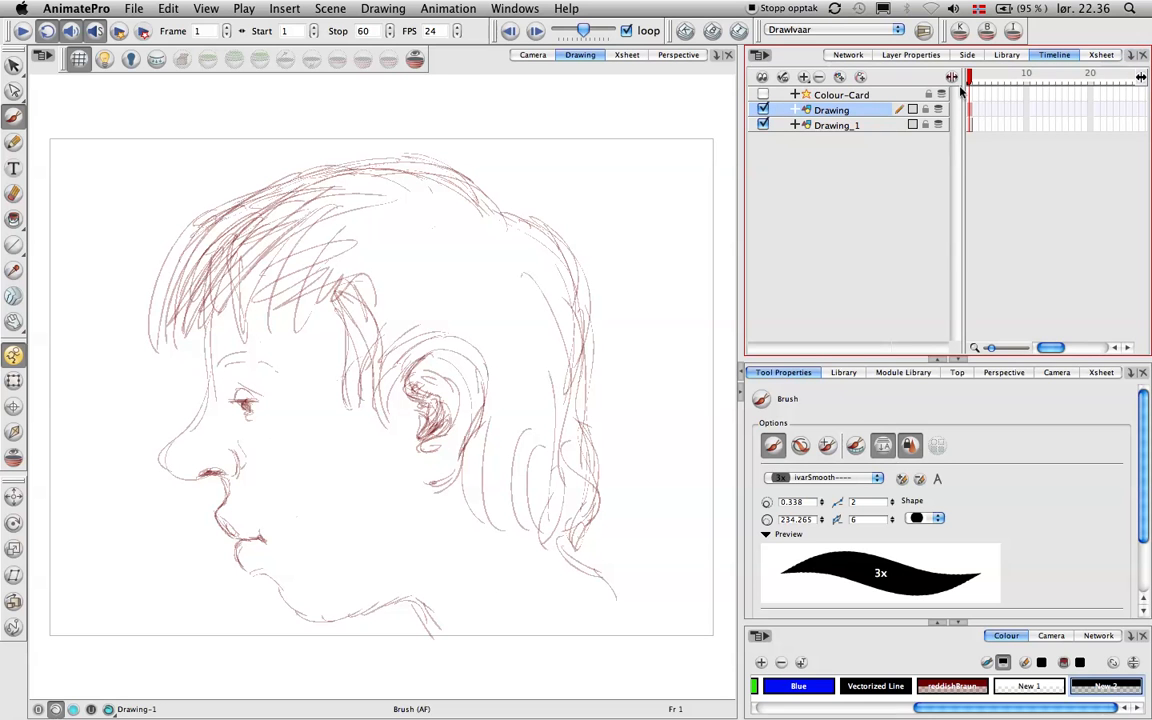
pyautogui.click(762, 125)
pyautogui.click(73, 709)
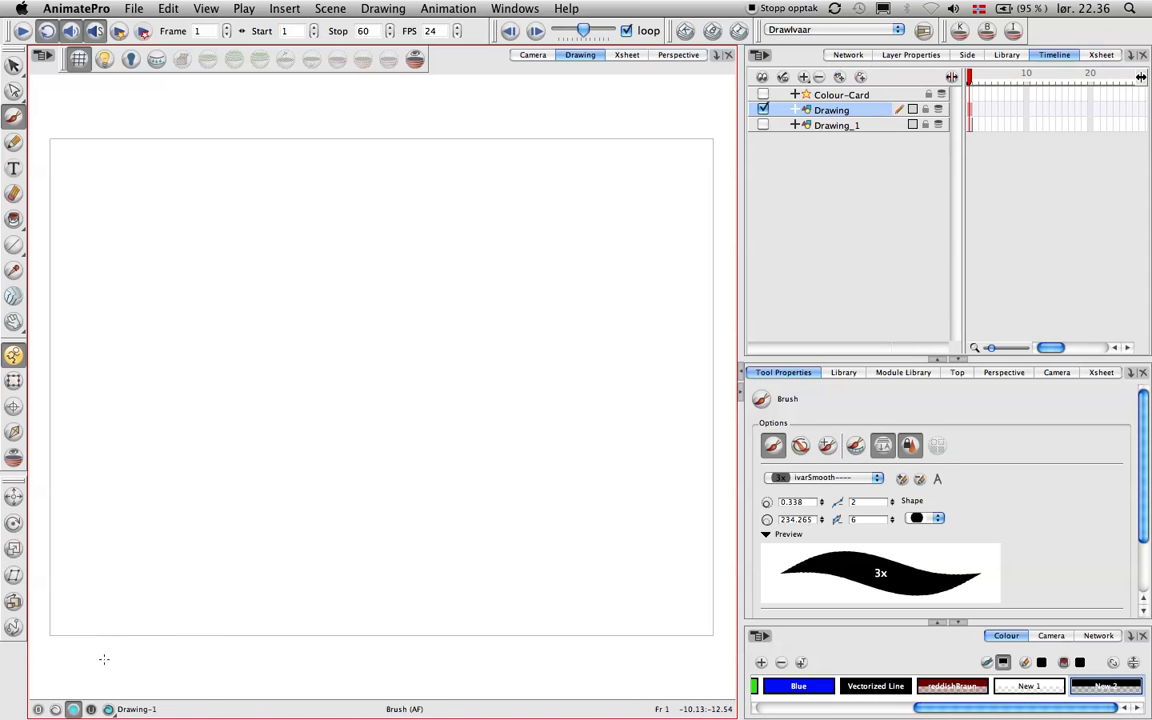
pyautogui.click(108, 710)
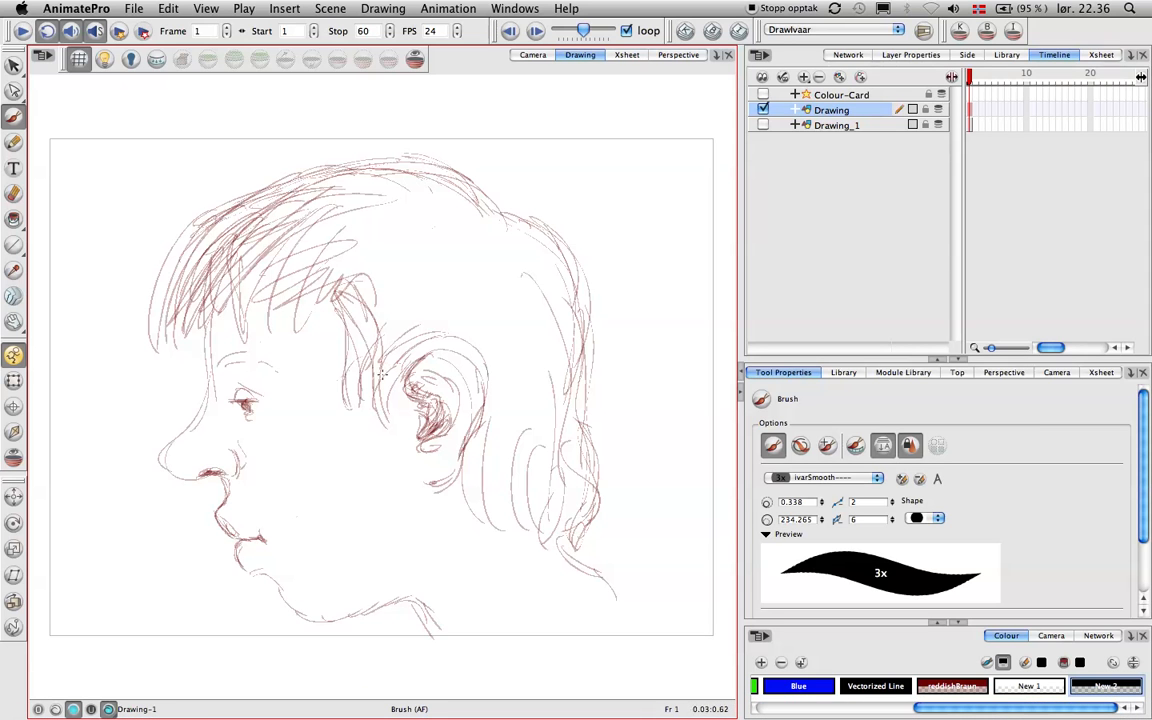
# Turn off Show Strokes and paint grey shadows over and under the eye, below the nose, along the jaw and inside the ear.
pyautogui.moveTo(224, 380)
pyautogui.mouseDown()
pyautogui.moveTo(258, 388)
pyautogui.moveTo(241, 398)
pyautogui.mouseUp()
pyautogui.rightClick(240, 418)
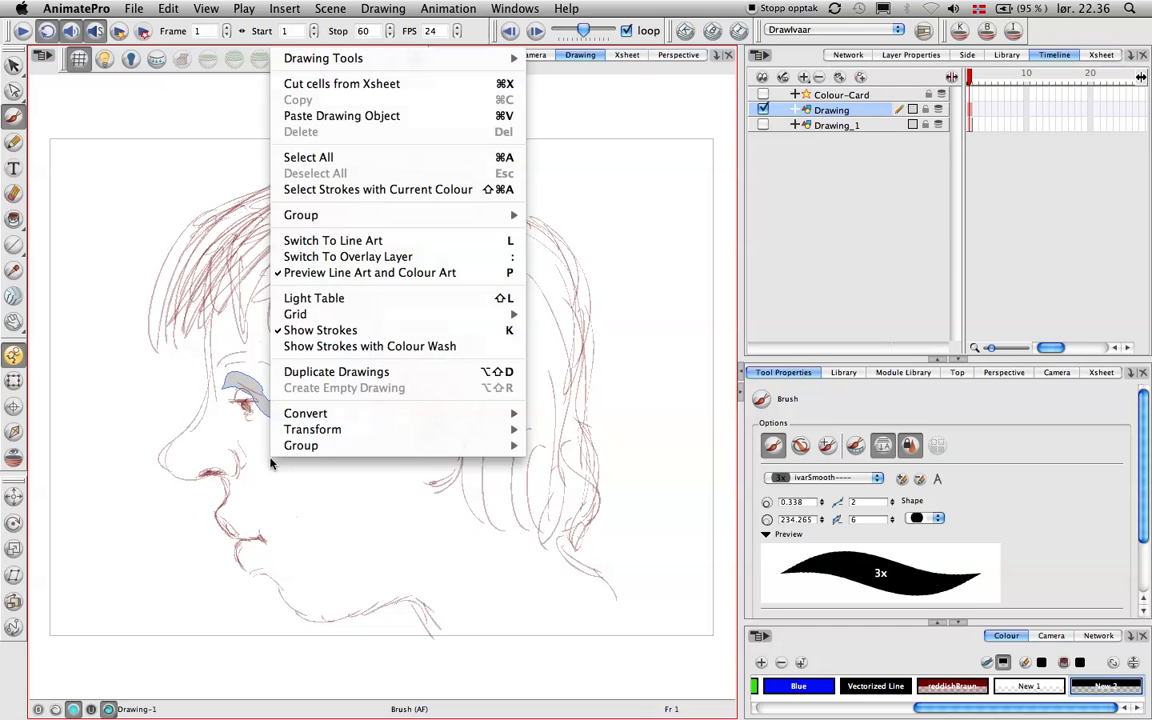
pyautogui.click(295, 331)
pyautogui.moveTo(168, 456); pyautogui.dragTo(236, 479)
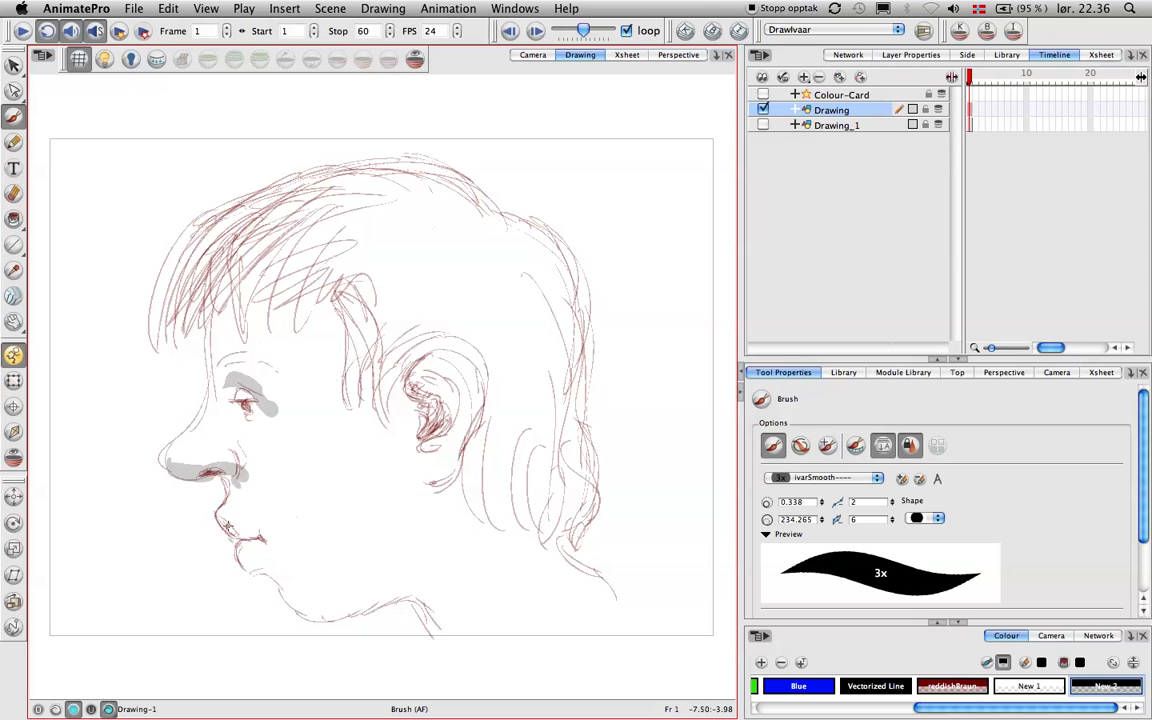
pyautogui.moveTo(238, 548)
pyautogui.mouseDown()
pyautogui.moveTo(318, 604)
pyautogui.moveTo(386, 590)
pyautogui.moveTo(462, 499)
pyautogui.mouseUp()
pyautogui.moveTo(411, 398)
pyautogui.mouseDown()
pyautogui.moveTo(441, 406)
pyautogui.moveTo(433, 358)
pyautogui.moveTo(413, 387)
pyautogui.moveTo(441, 378)
pyautogui.moveTo(443, 362)
pyautogui.moveTo(469, 384)
pyautogui.mouseUp()
pyautogui.moveTo(230, 391)
pyautogui.mouseDown()
pyautogui.moveTo(252, 450)
pyautogui.moveTo(264, 433)
pyautogui.mouseUp()
# Try erasing the fringe and the front hair lines, and undo the erasing.
pyautogui.moveTo(210, 318)
pyautogui.mouseDown()
pyautogui.moveTo(181, 374)
pyautogui.moveTo(163, 371)
pyautogui.mouseUp()
pyautogui.moveTo(154, 300); pyautogui.dragTo(156, 270)
pyautogui.moveTo(242, 320); pyautogui.dragTo(243, 337)
pyautogui.moveTo(150, 381)
pyautogui.mouseDown()
pyautogui.moveTo(192, 338)
pyautogui.moveTo(162, 340)
pyautogui.moveTo(203, 355)
pyautogui.mouseUp()
pyautogui.moveTo(180, 240)
pyautogui.mouseDown()
pyautogui.moveTo(147, 327)
pyautogui.moveTo(165, 250)
pyautogui.moveTo(205, 200)
pyautogui.moveTo(255, 262)
pyautogui.moveTo(286, 196)
pyautogui.mouseUp()
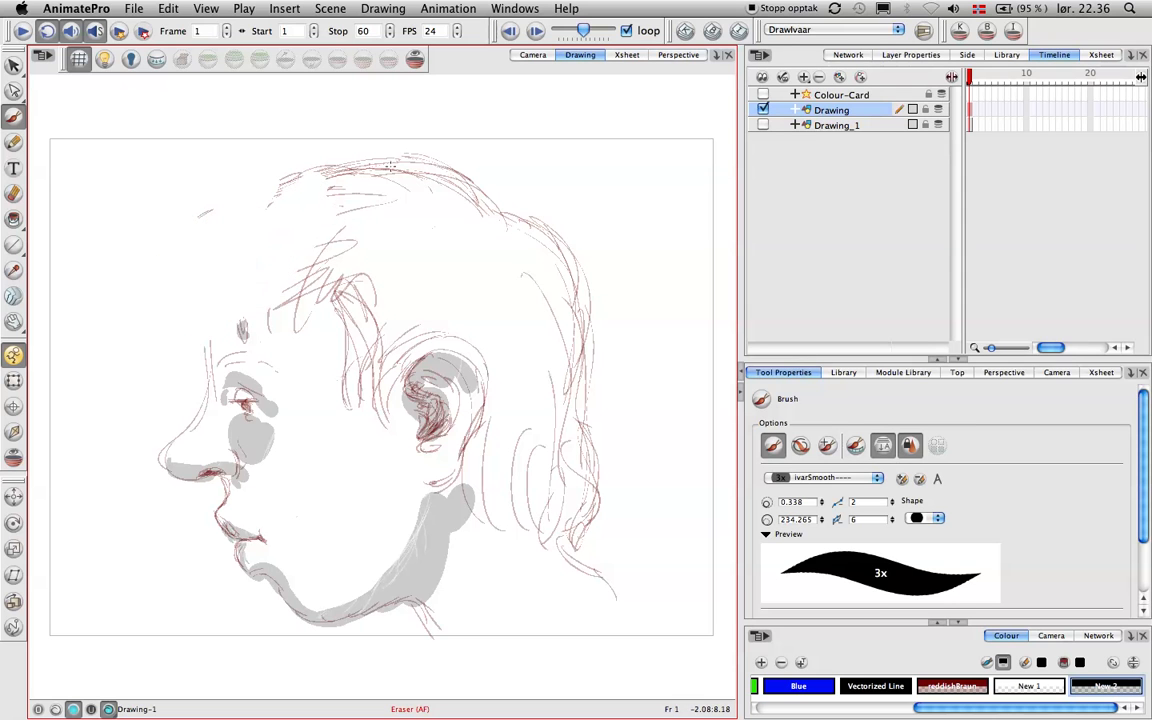
pyautogui.press('super+z')
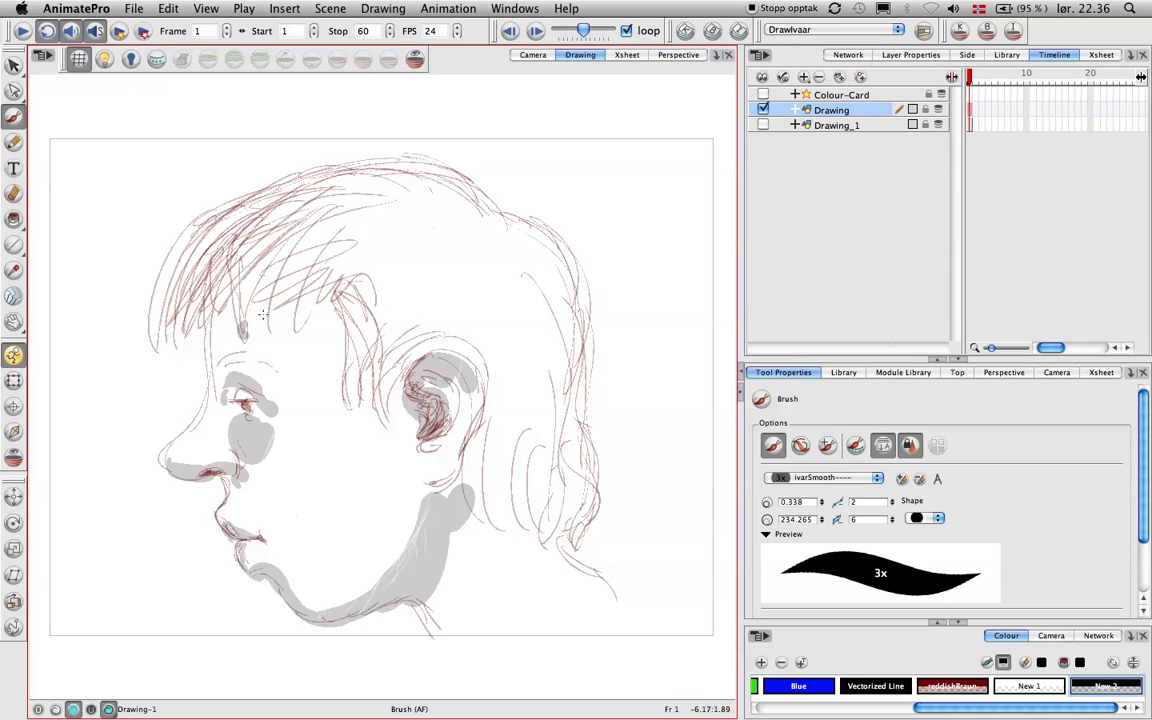
# Paint Colour Art shadows above the ear, across the nape hair and neck, and on the jaw, chin and upper lip.
pyautogui.click(73, 709)
pyautogui.moveTo(378, 392)
pyautogui.mouseDown()
pyautogui.moveTo(419, 325)
pyautogui.moveTo(426, 331)
pyautogui.mouseUp()
pyautogui.moveTo(474, 455)
pyautogui.mouseDown()
pyautogui.moveTo(468, 486)
pyautogui.moveTo(470, 464)
pyautogui.moveTo(528, 525)
pyautogui.moveTo(514, 497)
pyautogui.moveTo(555, 529)
pyautogui.moveTo(581, 496)
pyautogui.moveTo(616, 577)
pyautogui.mouseUp()
pyautogui.moveTo(433, 588)
pyautogui.mouseDown()
pyautogui.moveTo(463, 543)
pyautogui.moveTo(445, 617)
pyautogui.moveTo(440, 603)
pyautogui.mouseUp()
pyautogui.moveTo(427, 517)
pyautogui.mouseDown()
pyautogui.moveTo(381, 594)
pyautogui.moveTo(313, 613)
pyautogui.mouseUp()
pyautogui.moveTo(259, 568); pyautogui.dragTo(275, 565)
pyautogui.moveTo(212, 482)
pyautogui.mouseDown()
pyautogui.moveTo(237, 496)
pyautogui.moveTo(240, 480)
pyautogui.moveTo(215, 488)
pyautogui.mouseUp()
# Paint Colour Art shadows along the lower edge of the fringe, down the temple and down the back of the hair.
pyautogui.press('e')
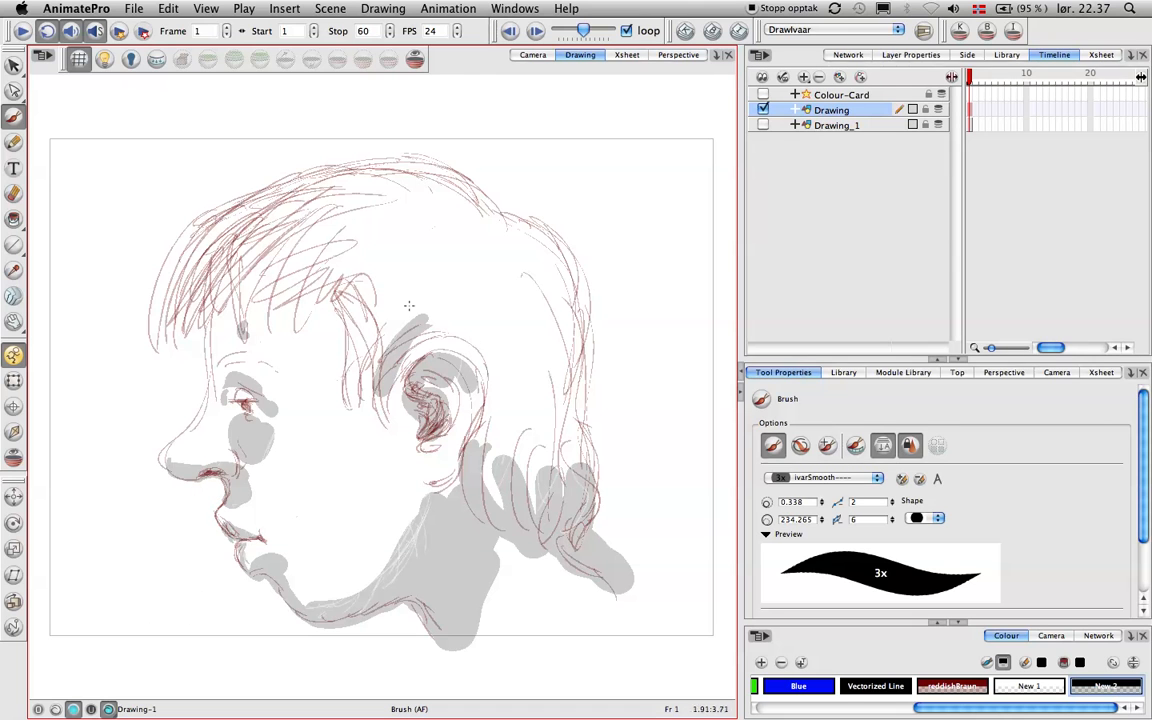
pyautogui.moveTo(330, 292)
pyautogui.mouseDown()
pyautogui.moveTo(240, 322)
pyautogui.moveTo(165, 368)
pyautogui.mouseUp()
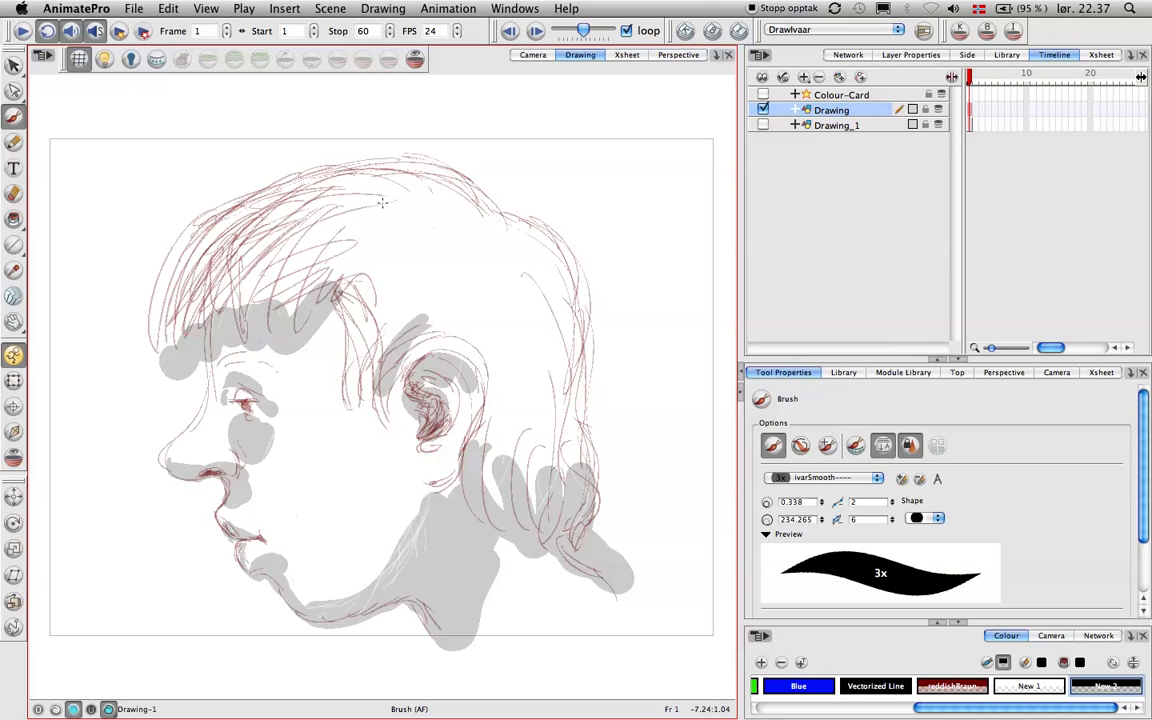
pyautogui.moveTo(330, 330)
pyautogui.mouseDown()
pyautogui.moveTo(305, 285)
pyautogui.moveTo(350, 378)
pyautogui.mouseUp()
pyautogui.moveTo(570, 290); pyautogui.dragTo(594, 472)
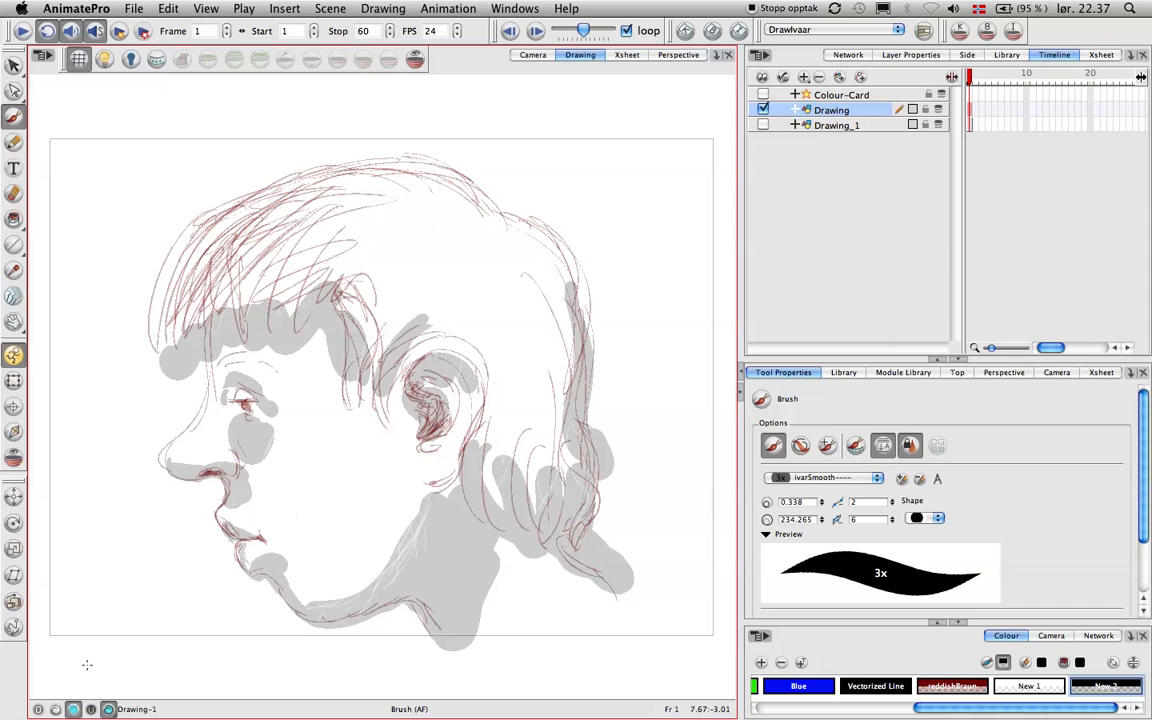
# Compare the Colour Art shadows alone with the combined Line Art preview, and look at the Overlay and Underlay choices.
pyautogui.click(109, 709)
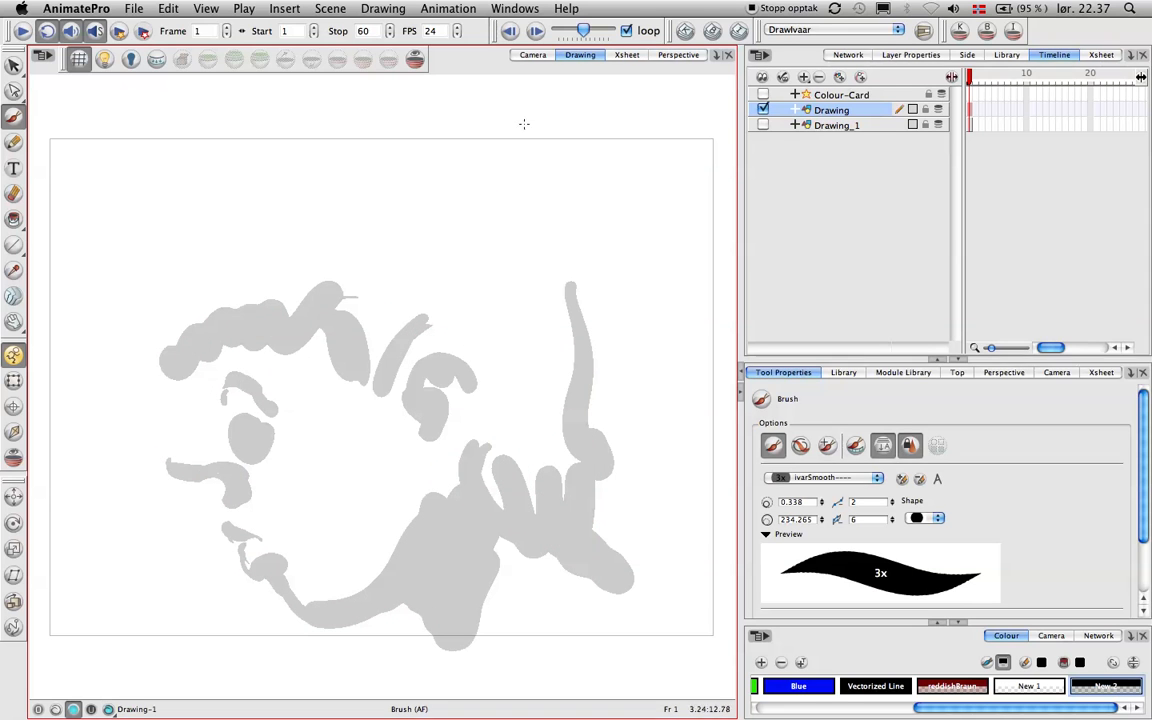
pyautogui.click(109, 709)
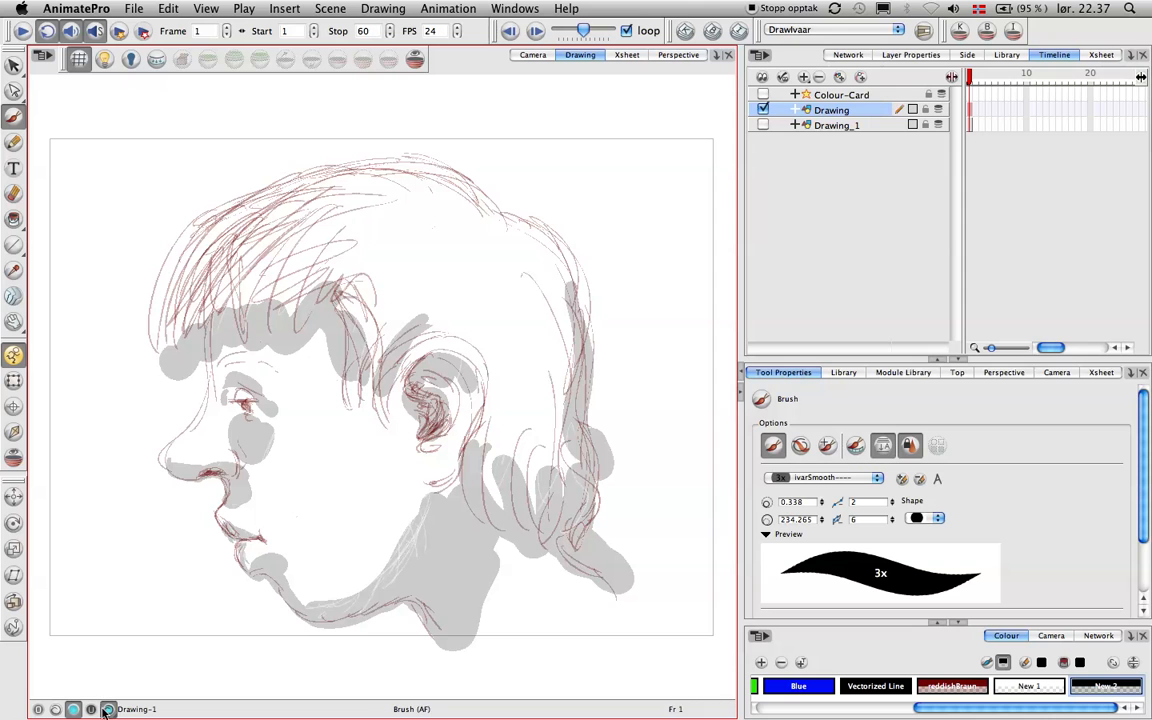
pyautogui.click(110, 708)
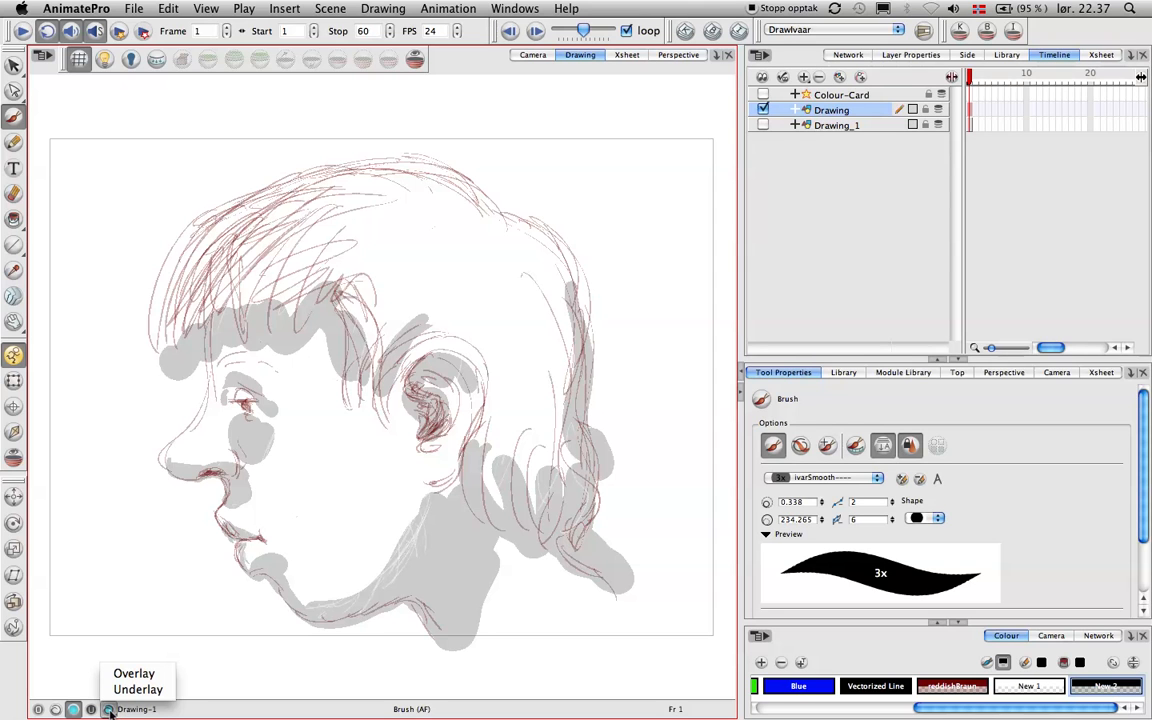
pyautogui.click(111, 712)
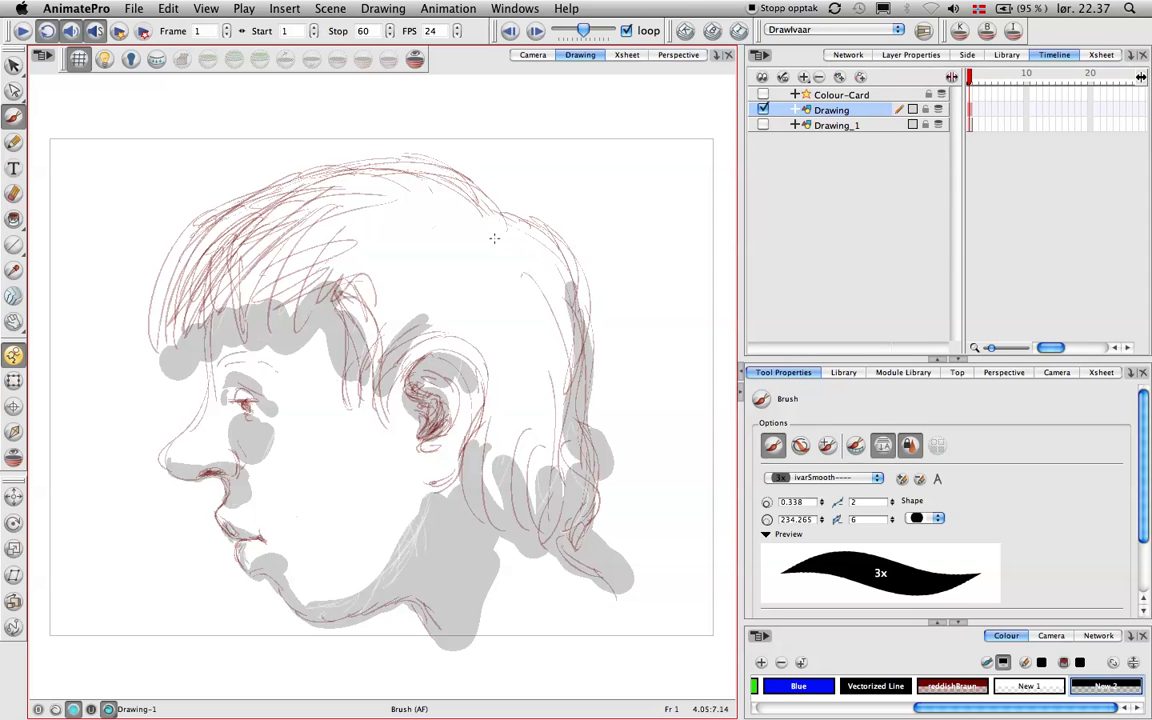
# Display the Line Art alone, select all of its strokes and bring up the drawing commands.
pyautogui.click(108, 709)
pyautogui.click(55, 709)
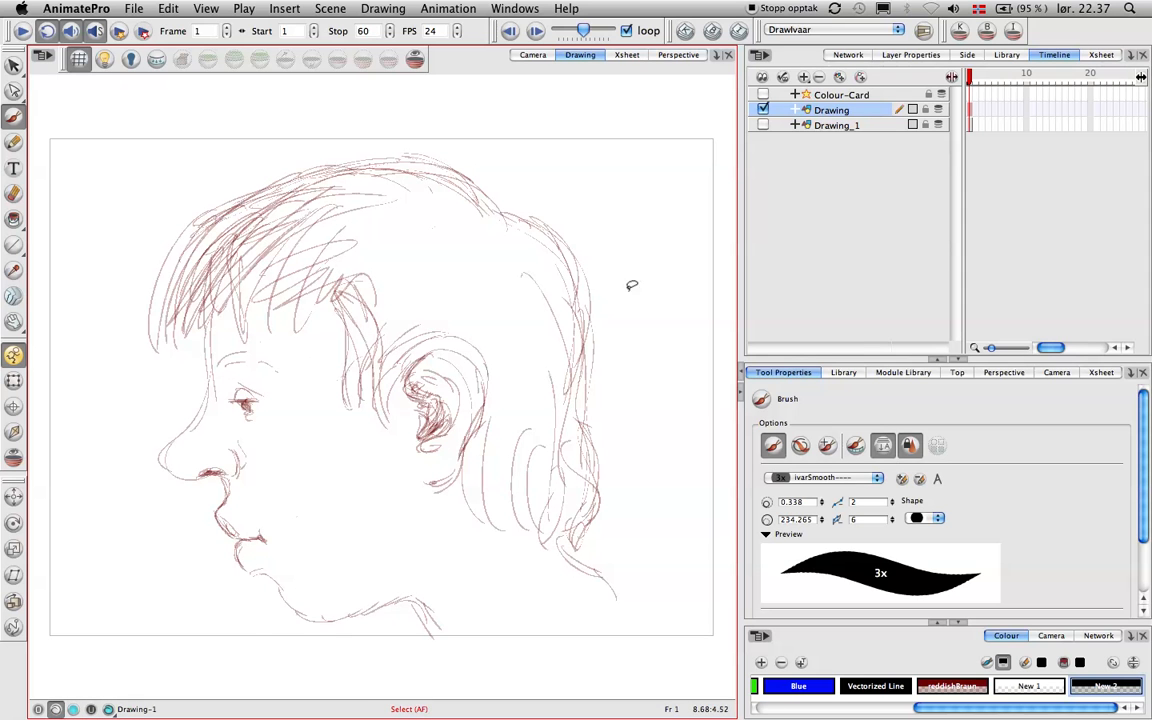
pyautogui.press('super+a')
pyautogui.press('Escape')
pyautogui.click(384, 9)
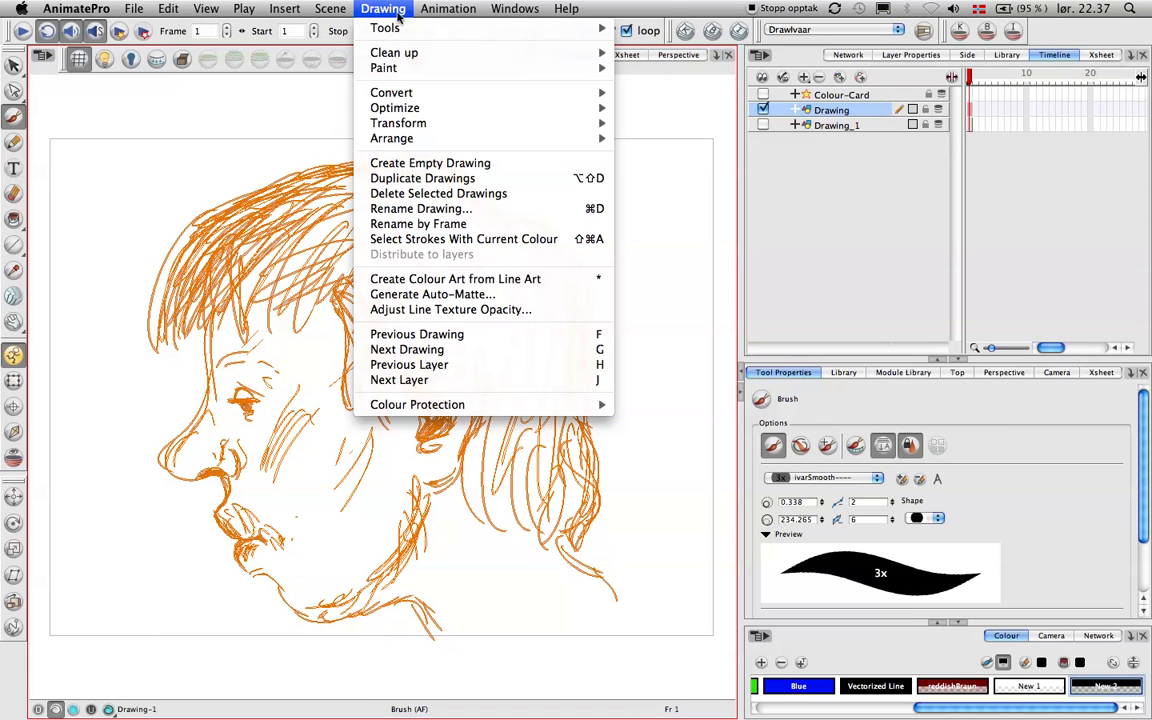